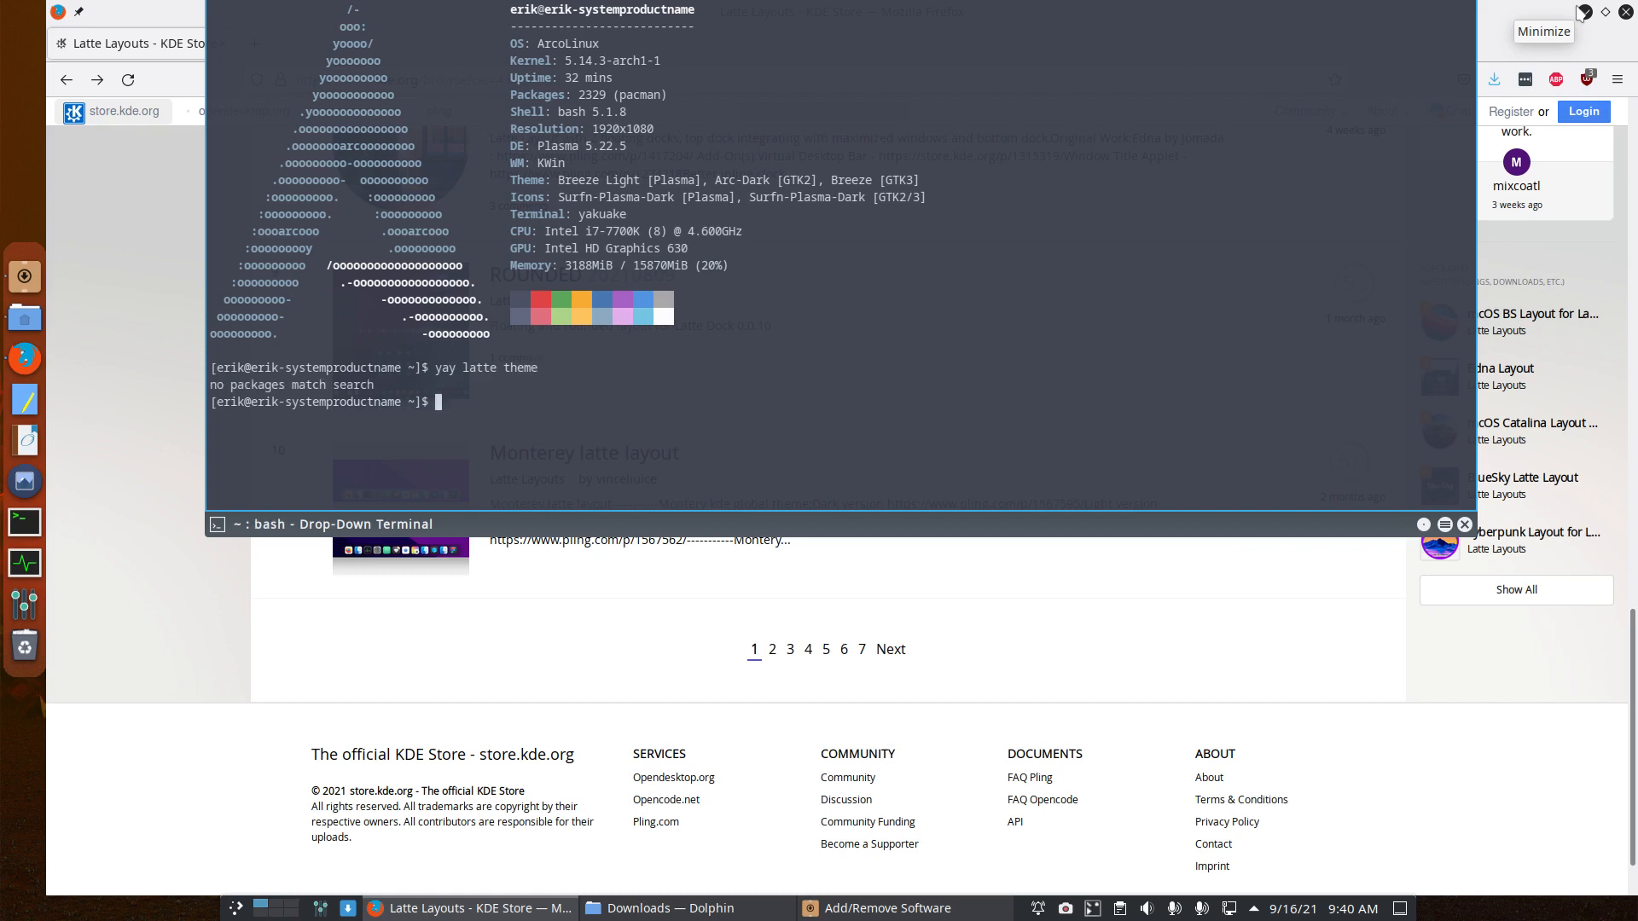
Step: Search the package repositories with yay for "icon", look through the results and quit without installing anything
key("Up")
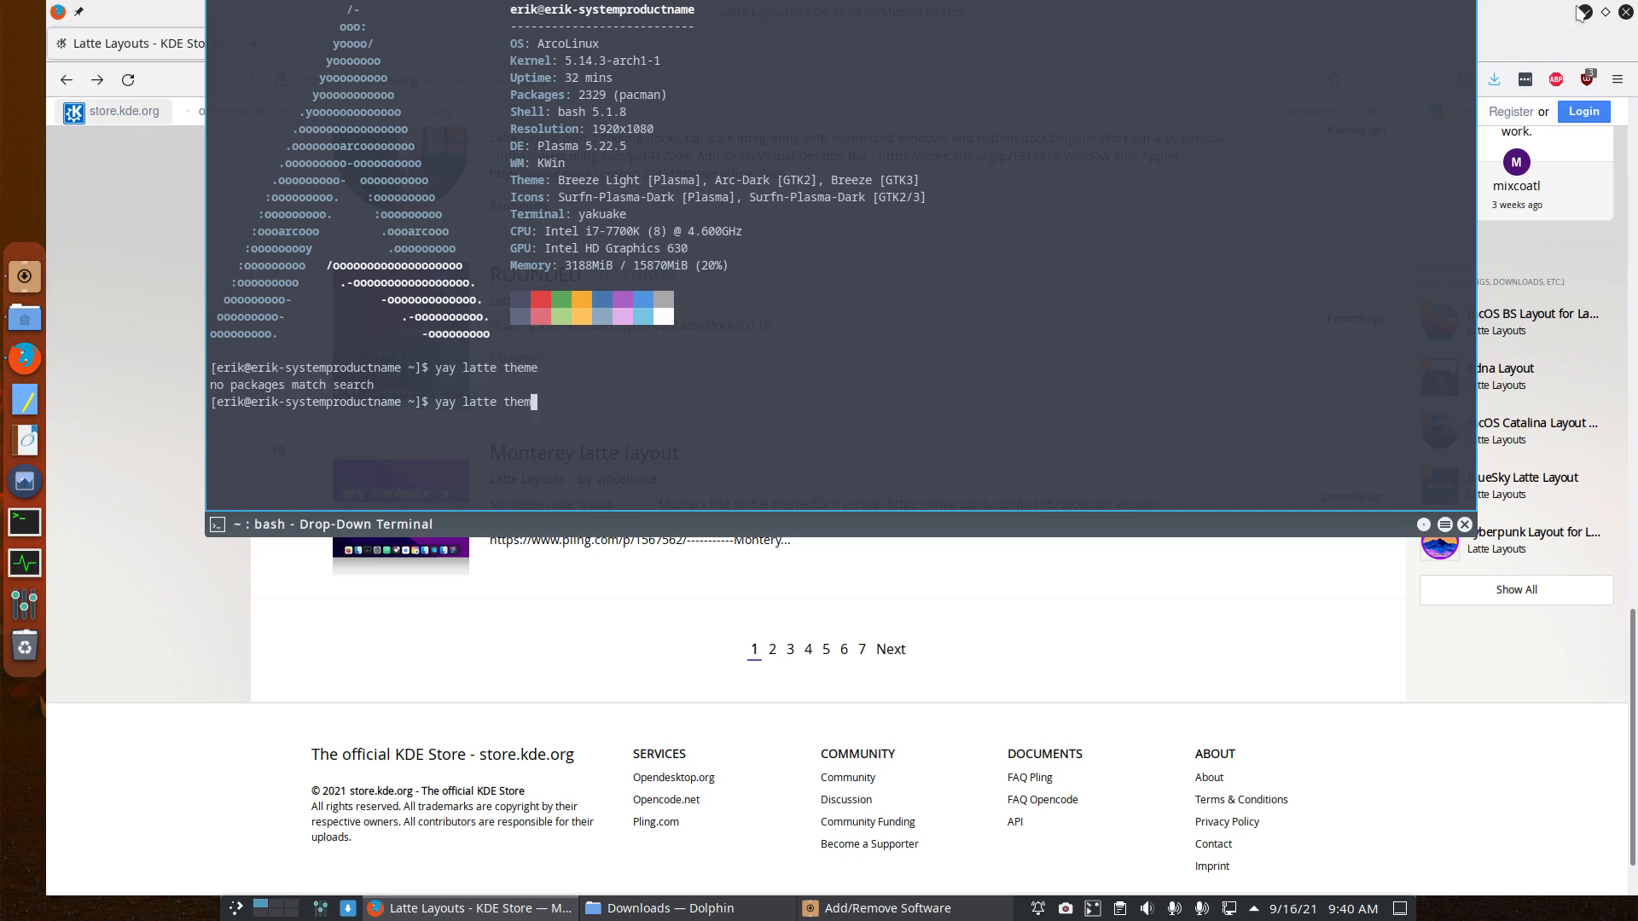
key("BackSpace")
key("BackSpace")
key("BackSpace")
key("BackSpace")
key("BackSpace")
key("BackSpace")
key("BackSpace")
key("BackSpace")
key("BackSpace")
key("BackSpace")
key("BackSpace")
type("icon")
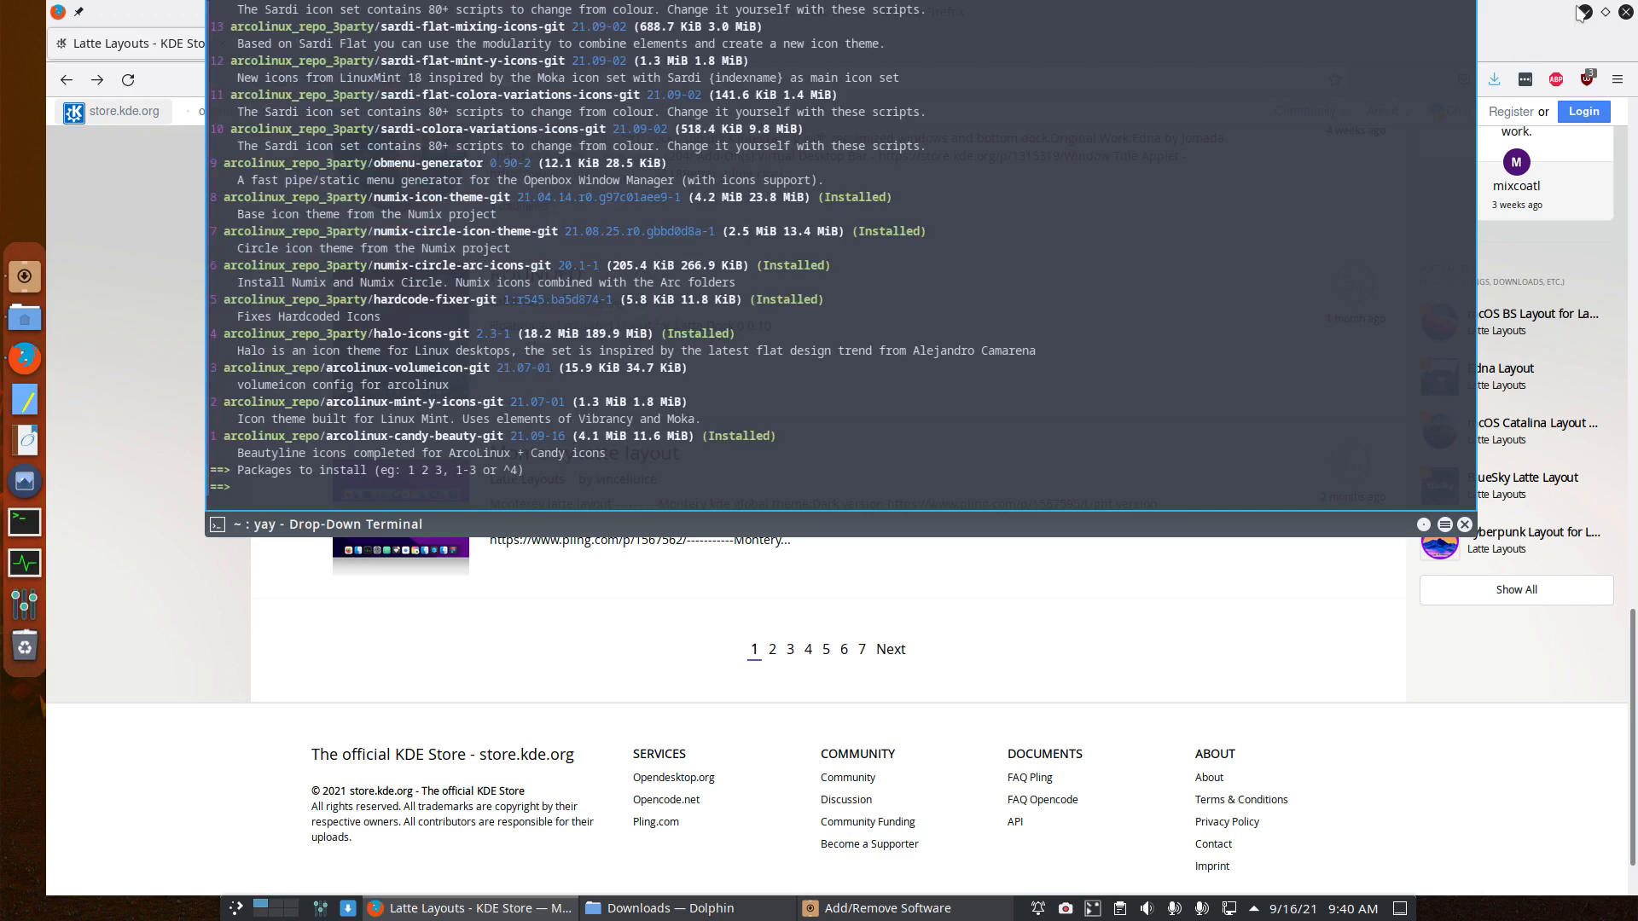
scroll(1258, 129, "up", 5)
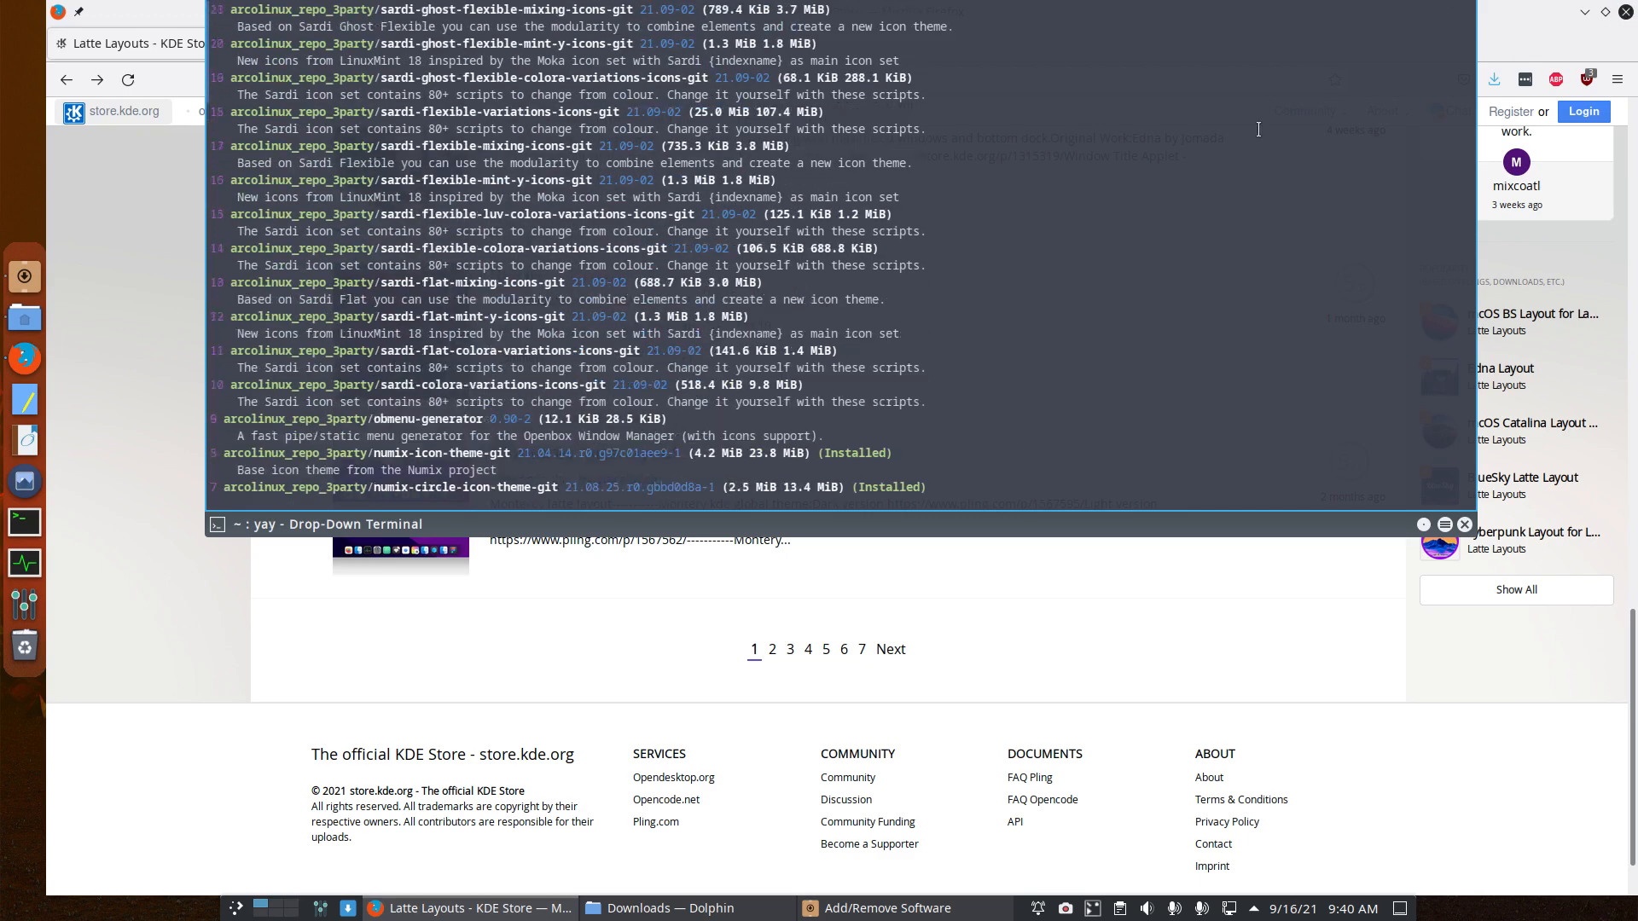
scroll(1012, 253, "up", 20)
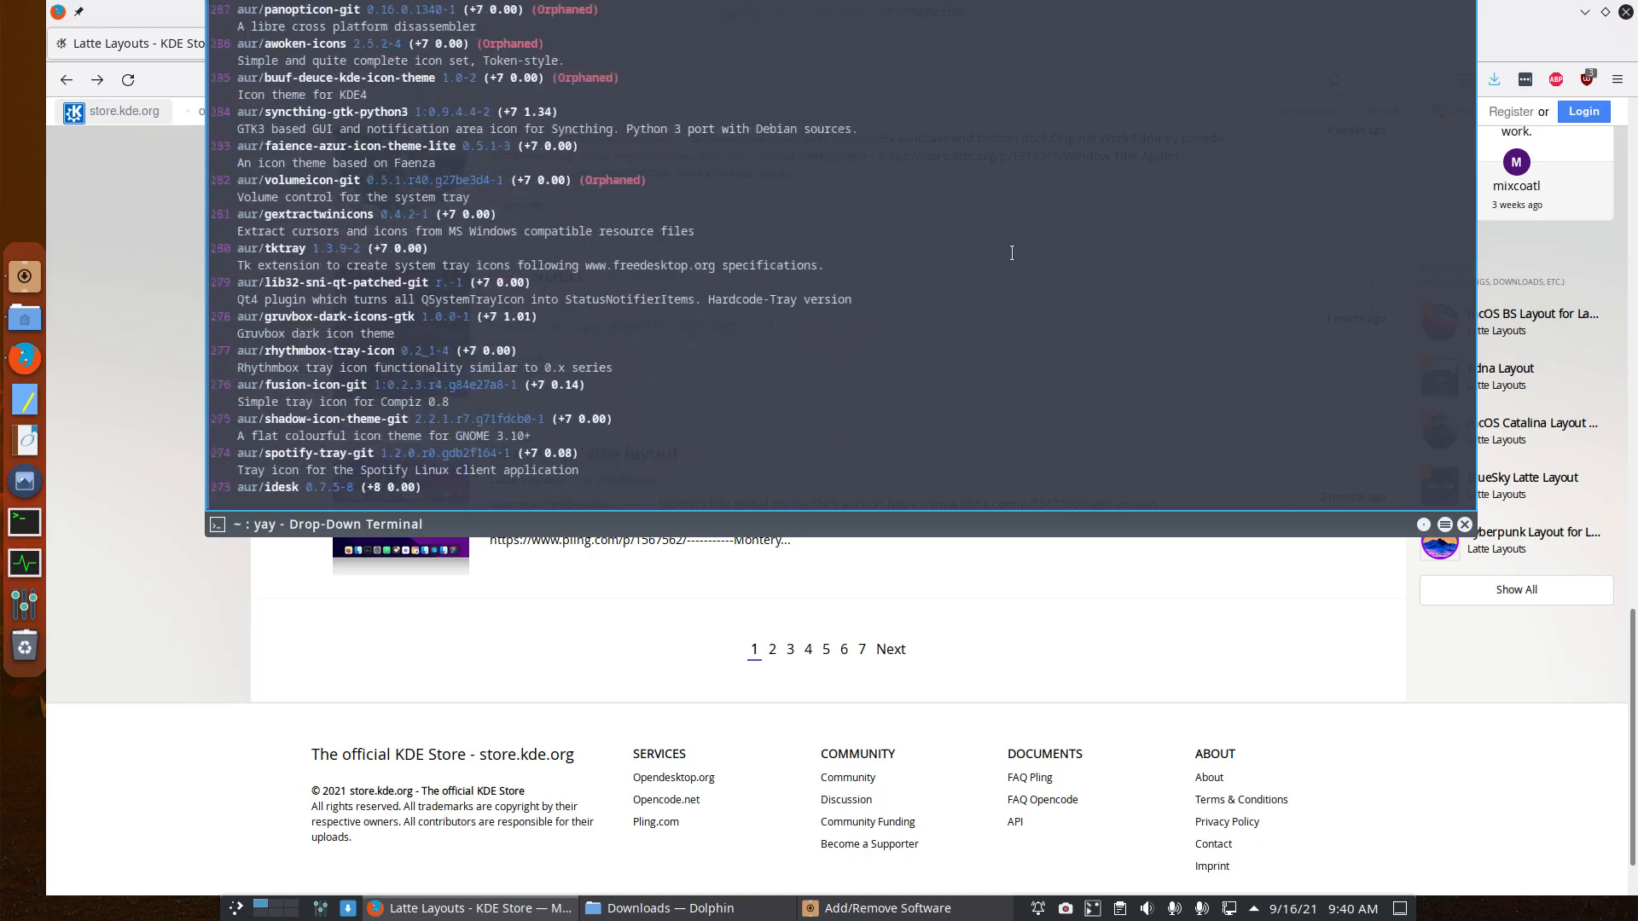
scroll(1012, 253, "up", 20)
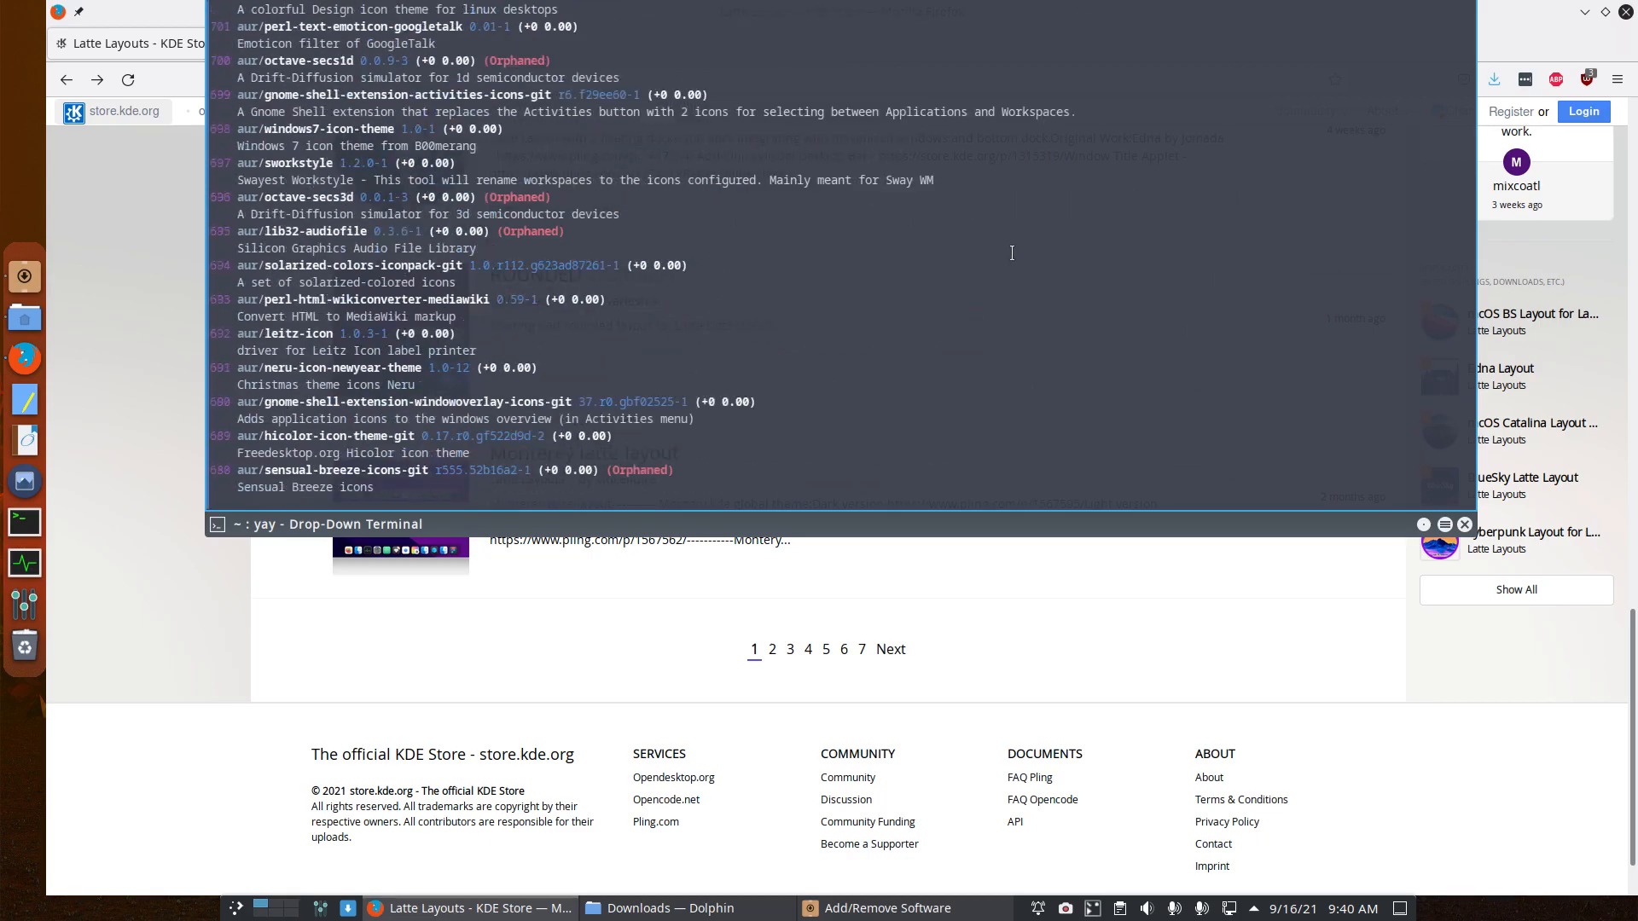
scroll(1012, 253, "up", 13)
key("ctrl+c")
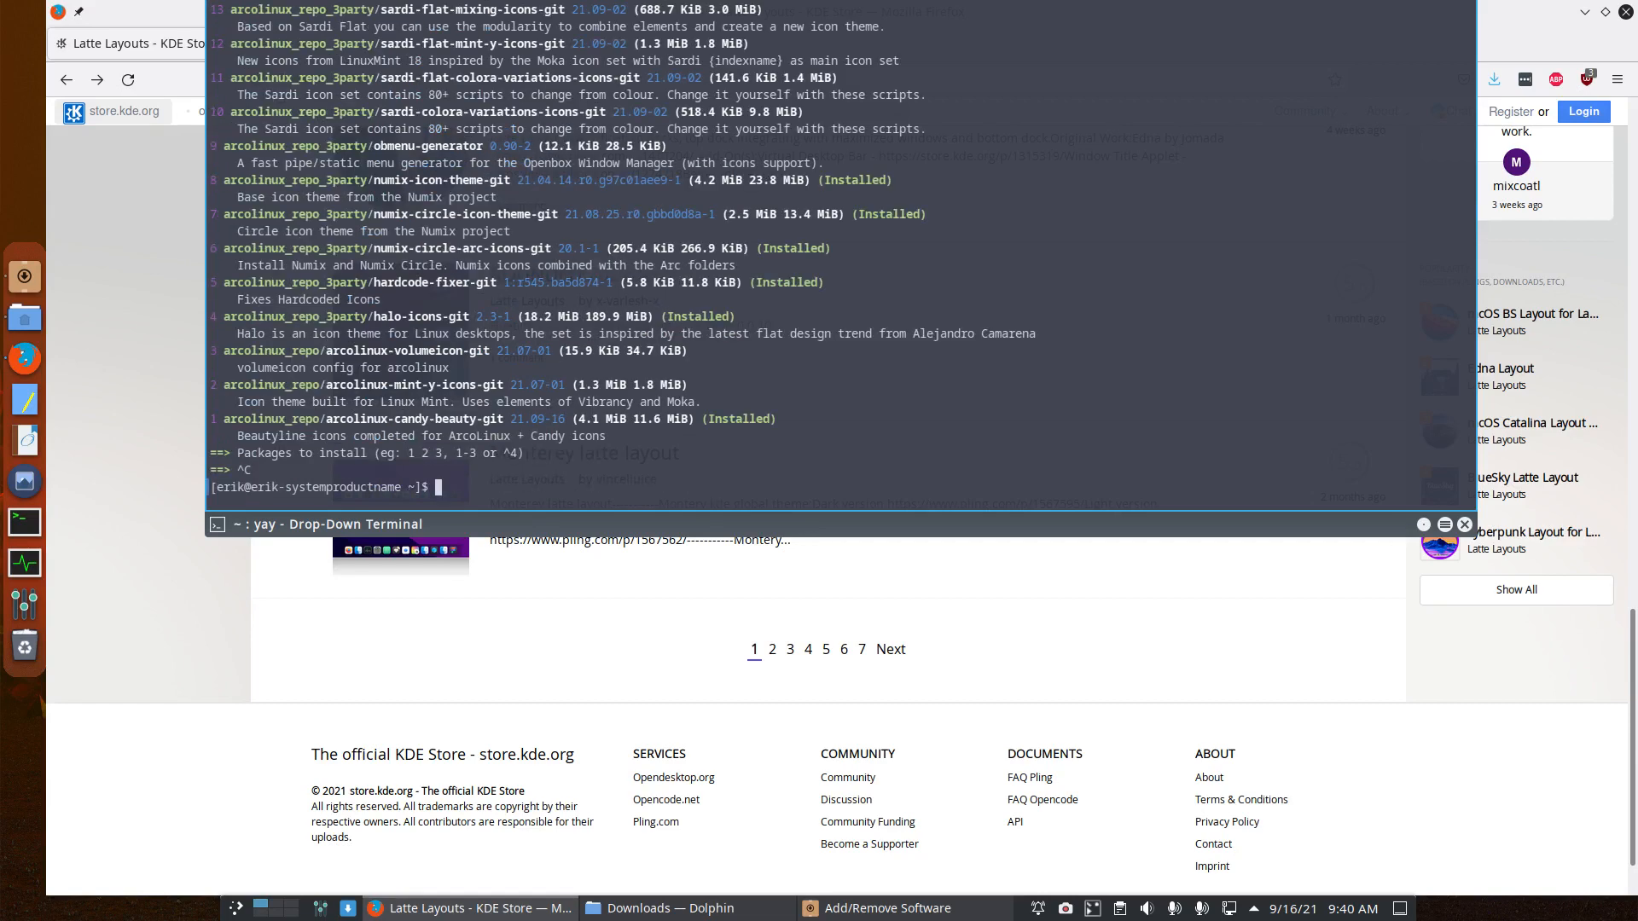
Step: Search the package repositories with yay for "latte theme" and hide the drop-down terminal
type("yay")
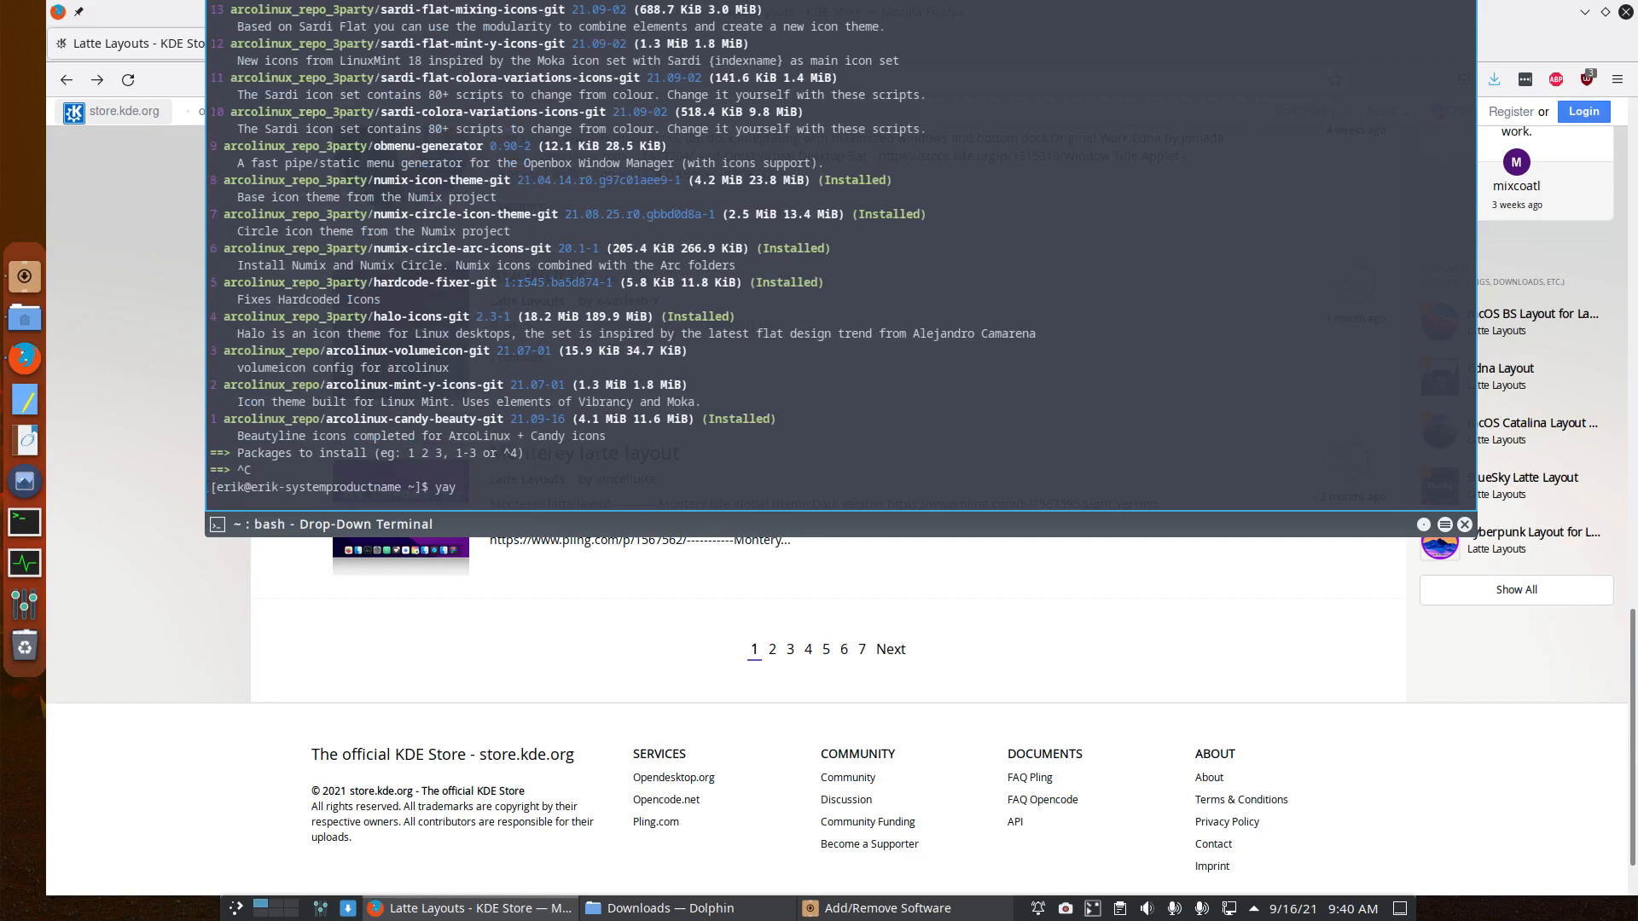
type(" latte theme")
key("Return")
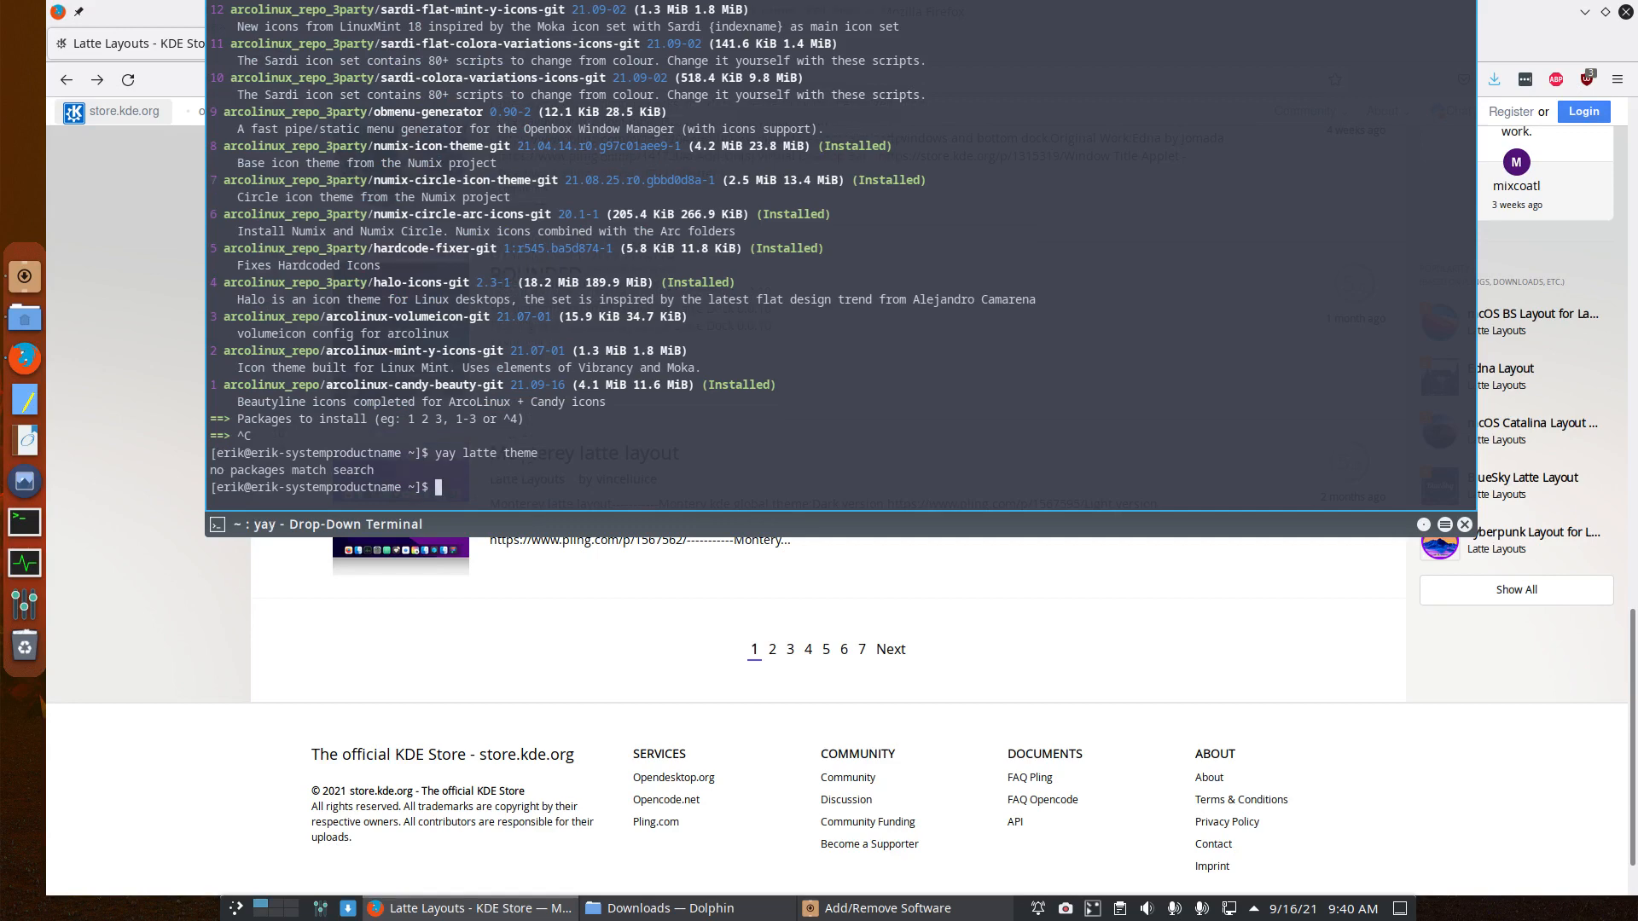
key("F12")
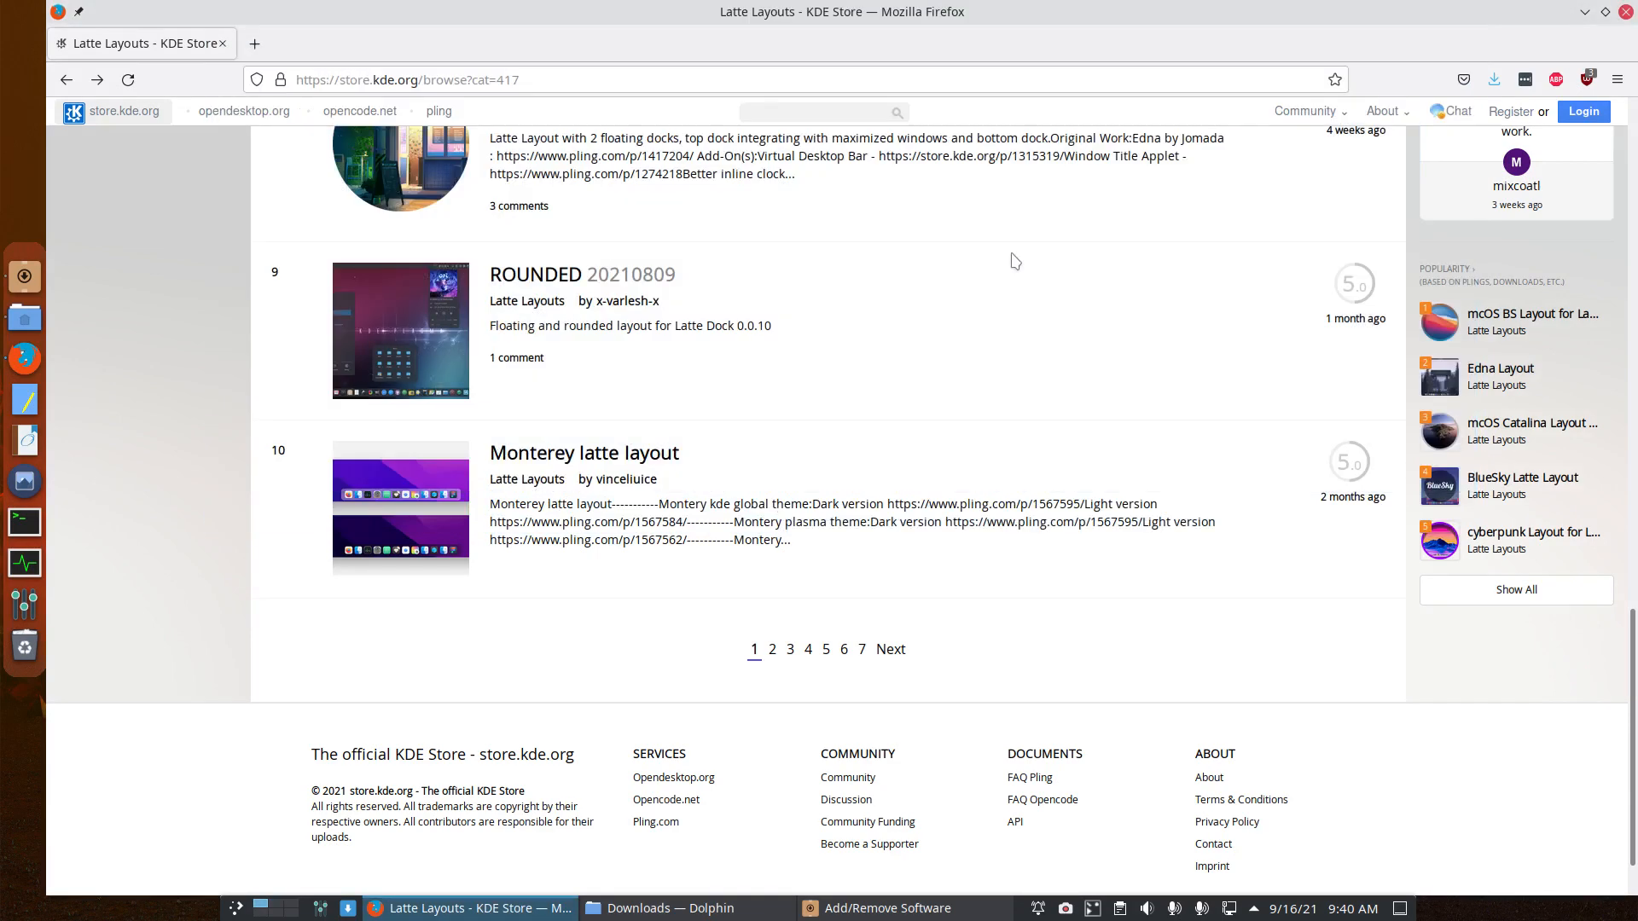
Step: Look through the Latte Layouts list on the KDE Store and open the Windows 11 for Latte Dock page
scroll(711, 177, "up", 15)
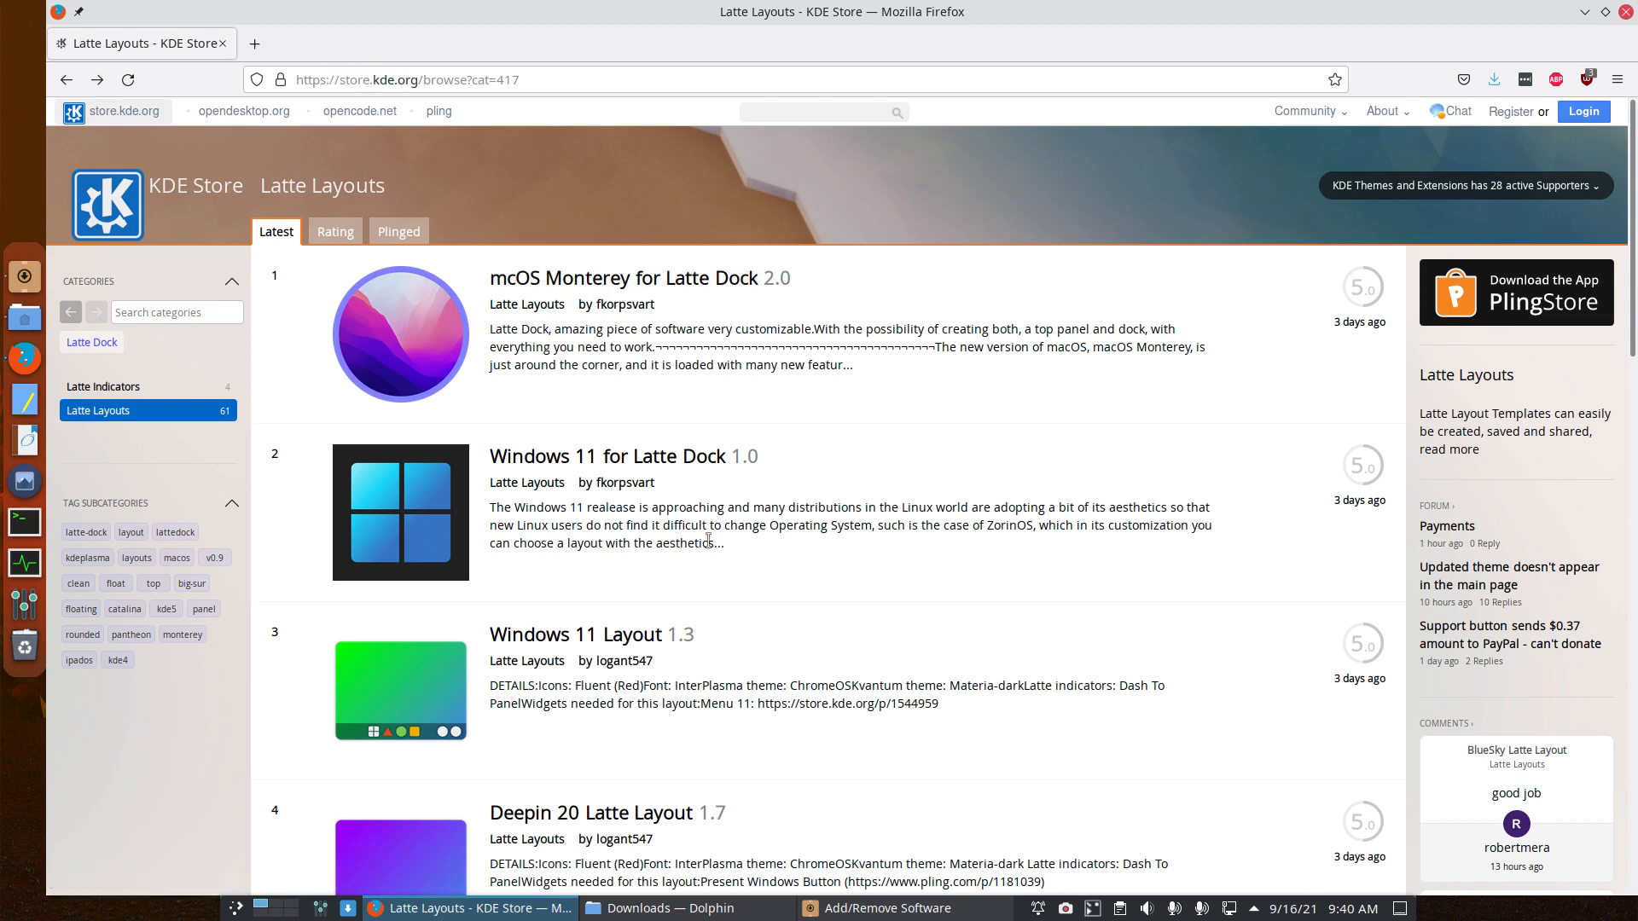
scroll(708, 539, "down", 4)
scroll(561, 427, "up", 2)
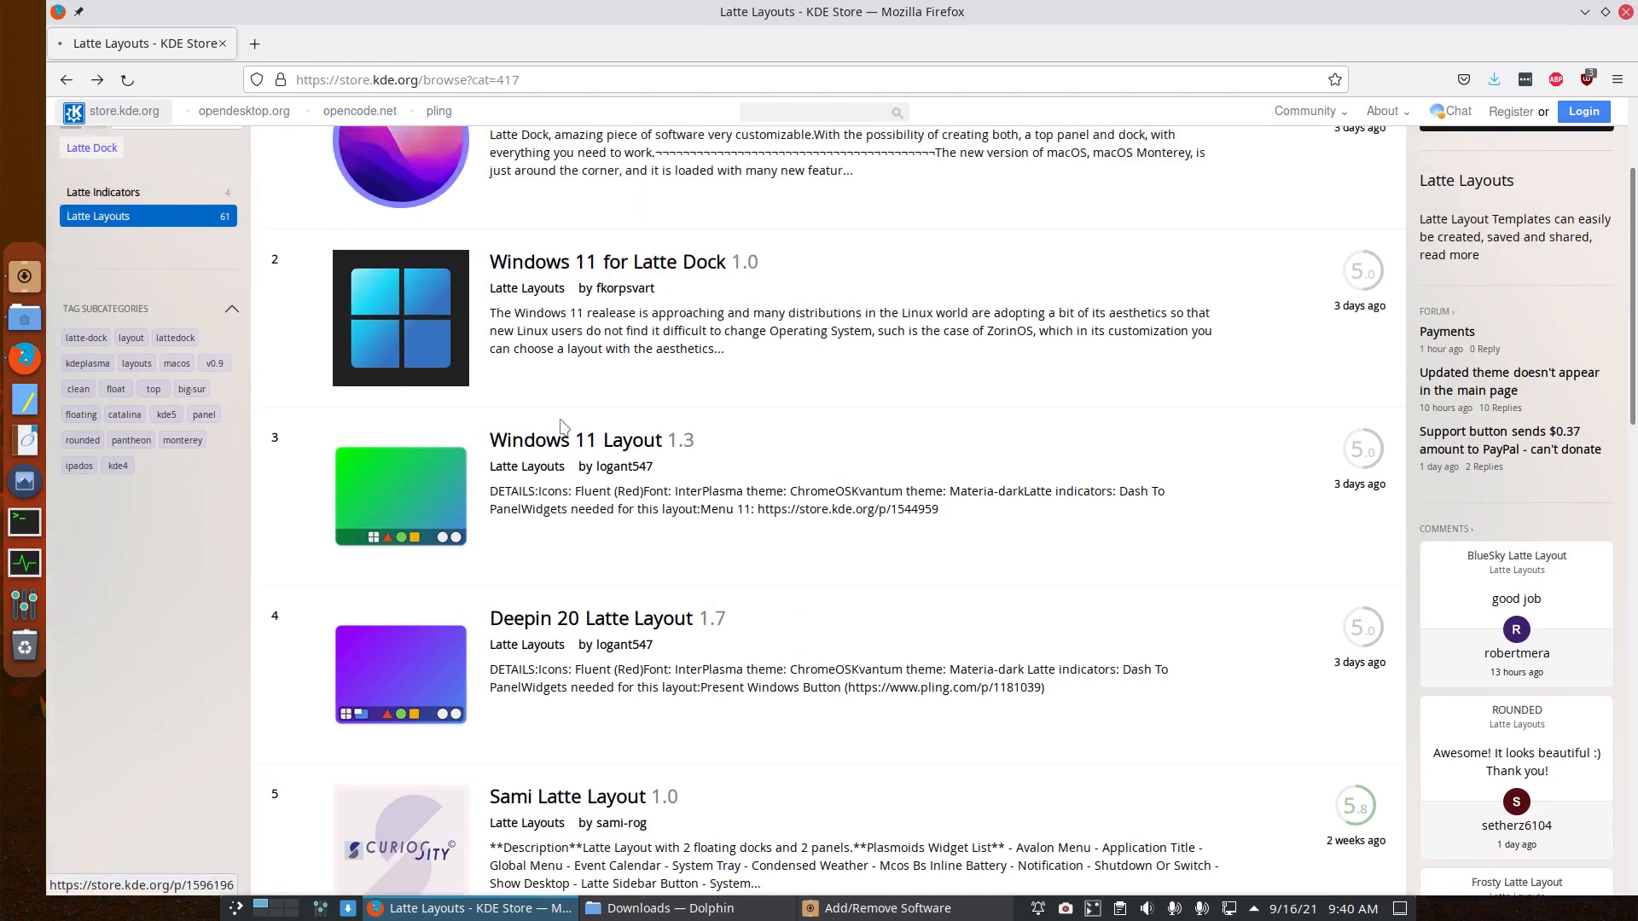
left_click(561, 427)
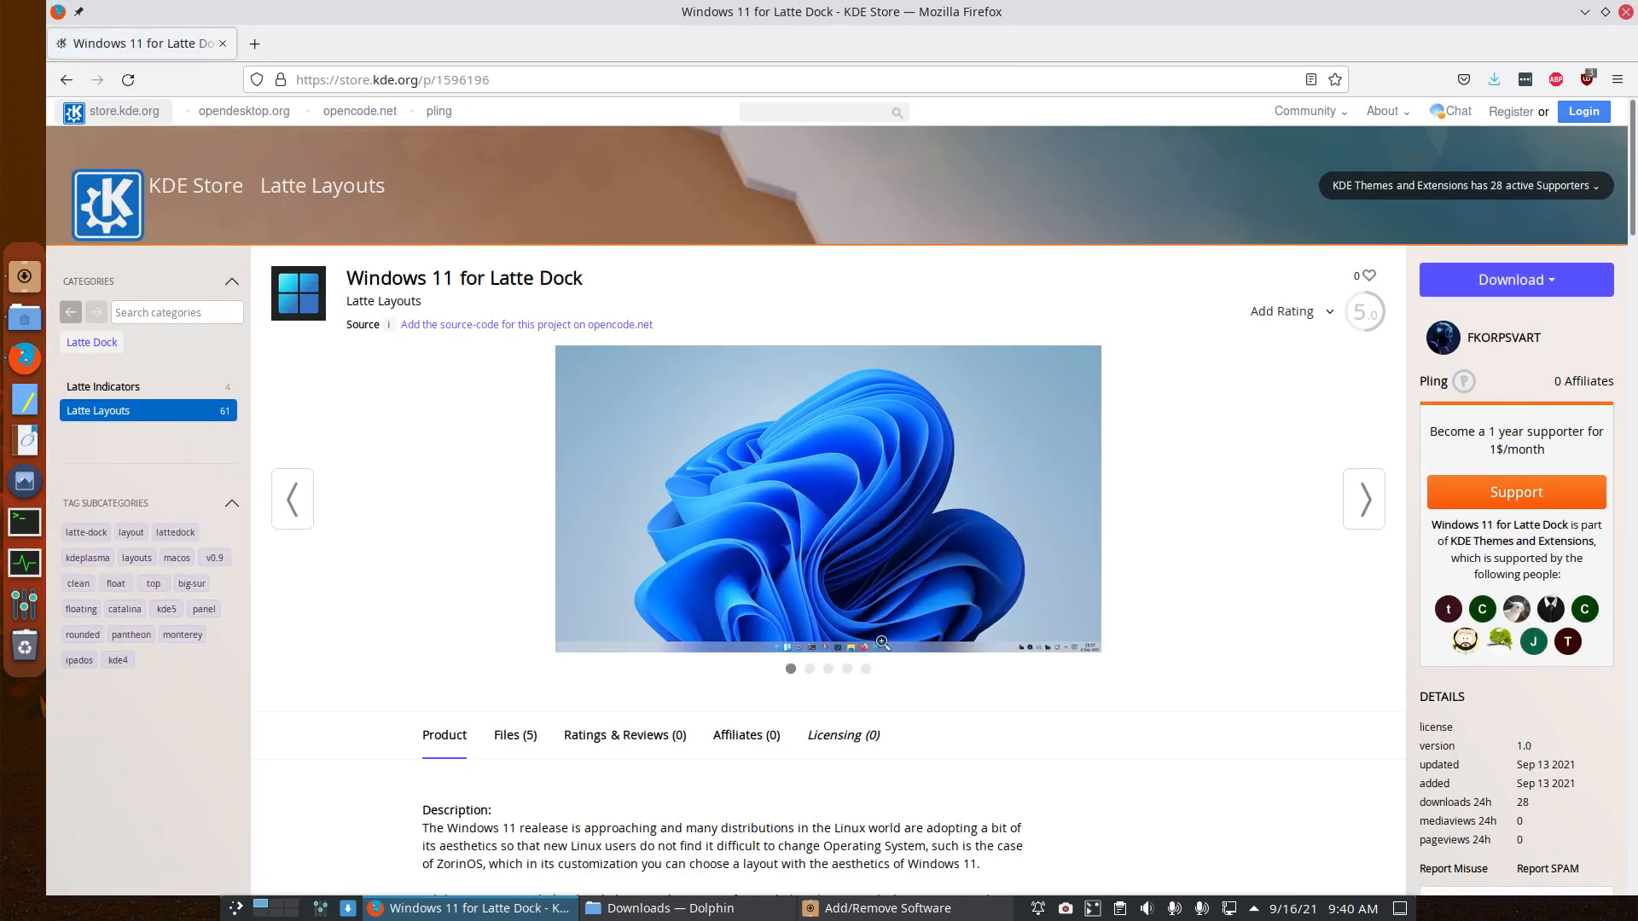
Step: Read the layout's description, covering Latte Dock git installation, theme importing, required widgets, and the themes and icons used
scroll(884, 643, "down", 12)
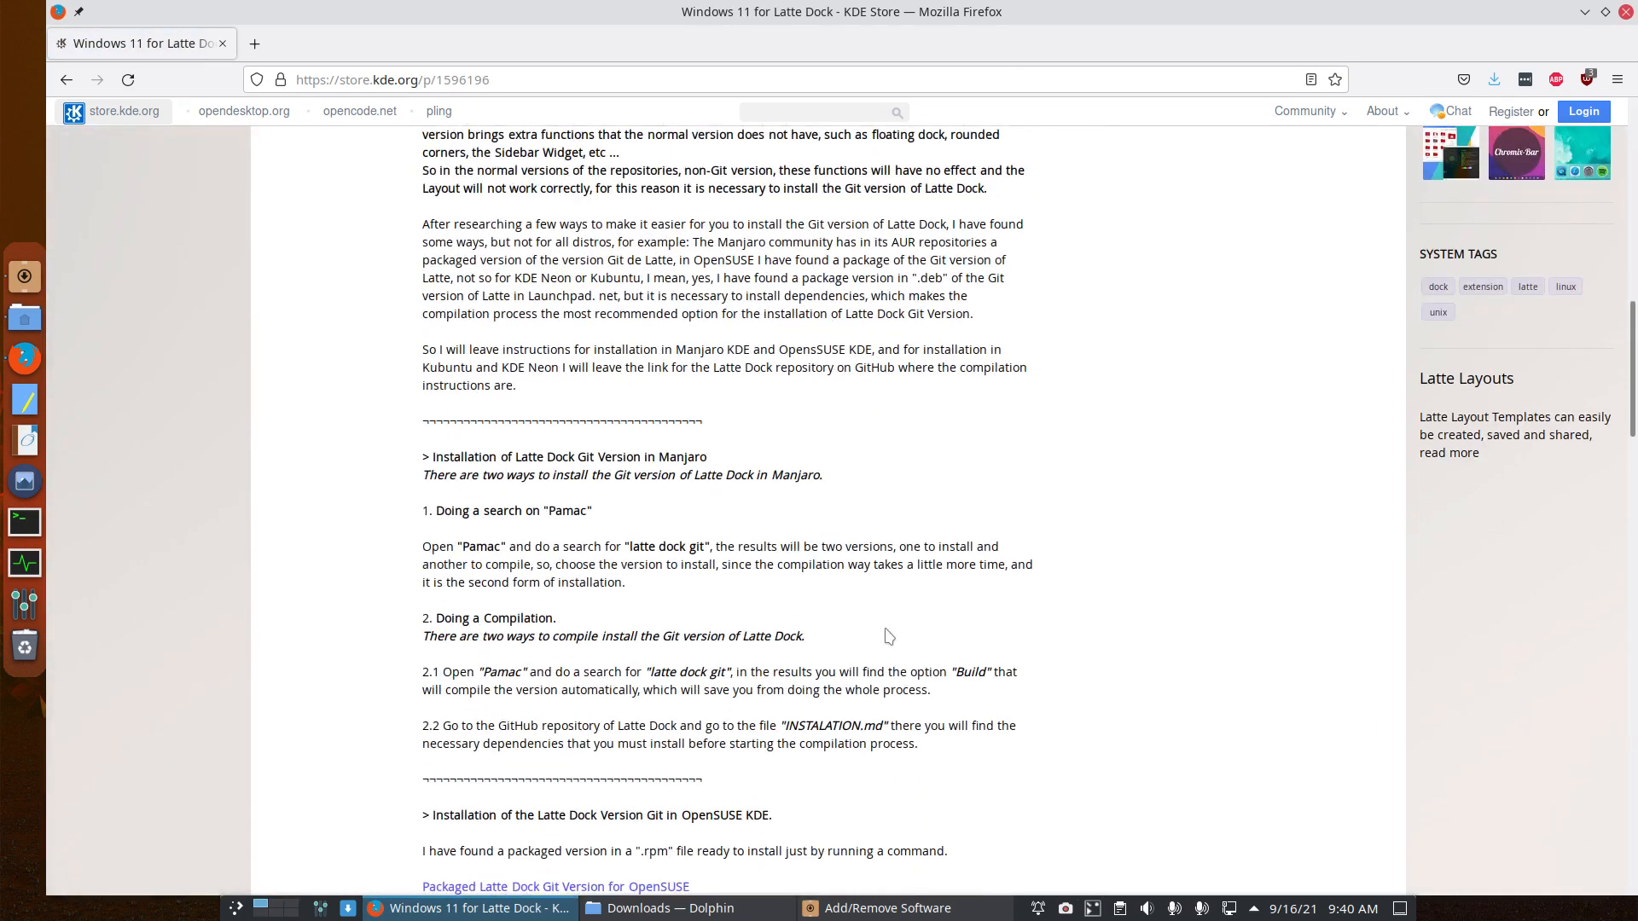
scroll(887, 636, "down", 2)
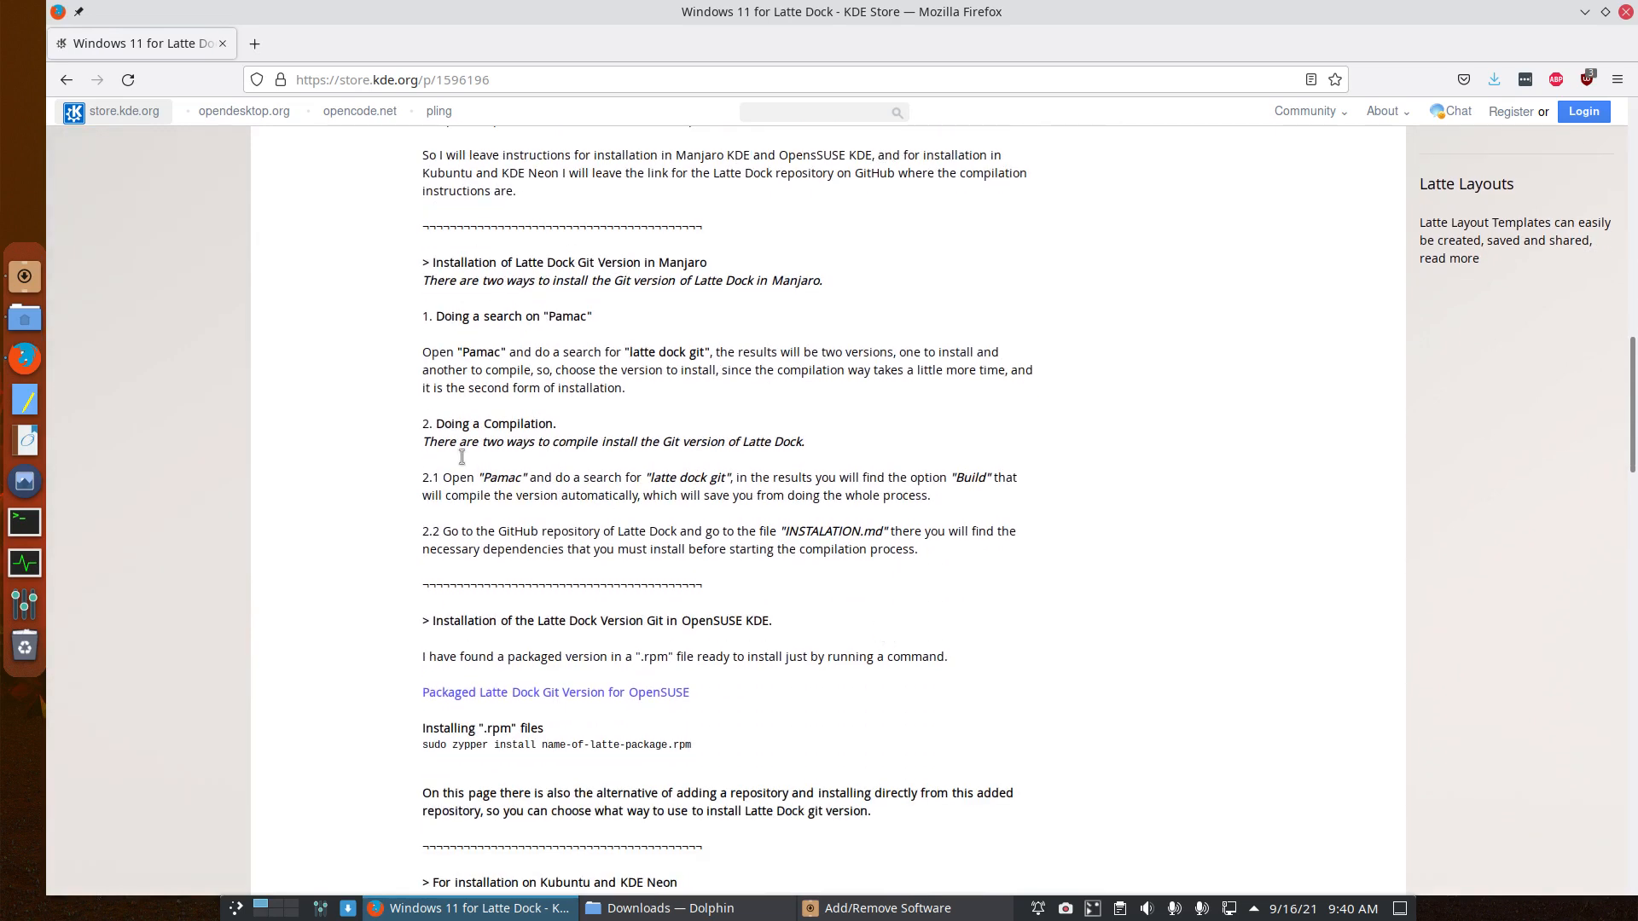
scroll(713, 663, "down", 8)
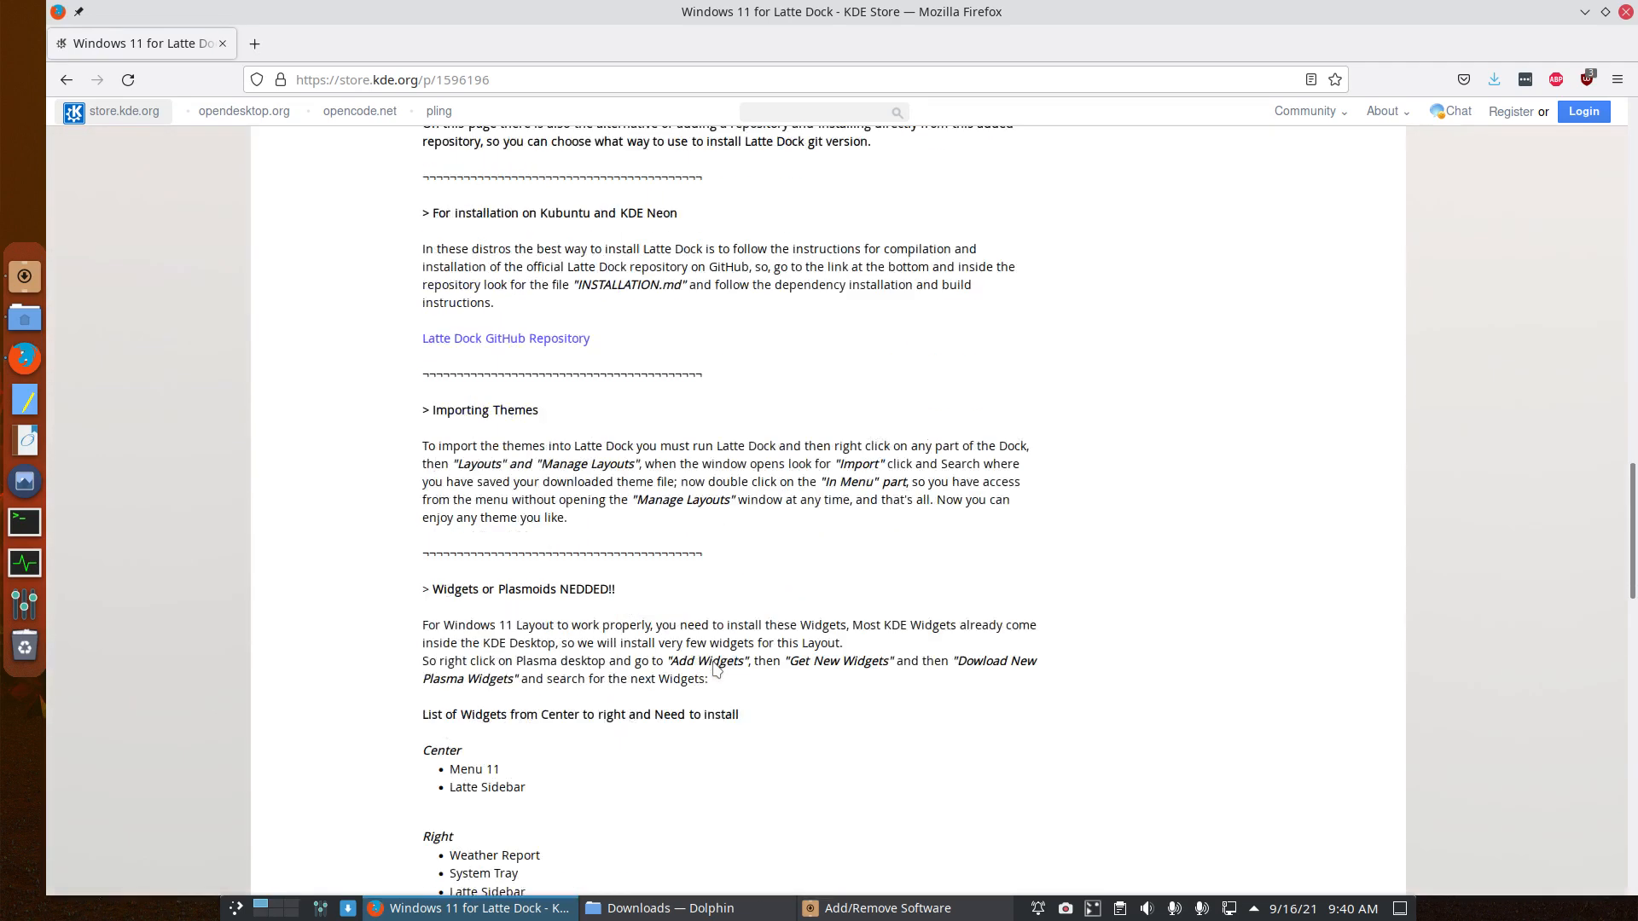
scroll(716, 669, "down", 5)
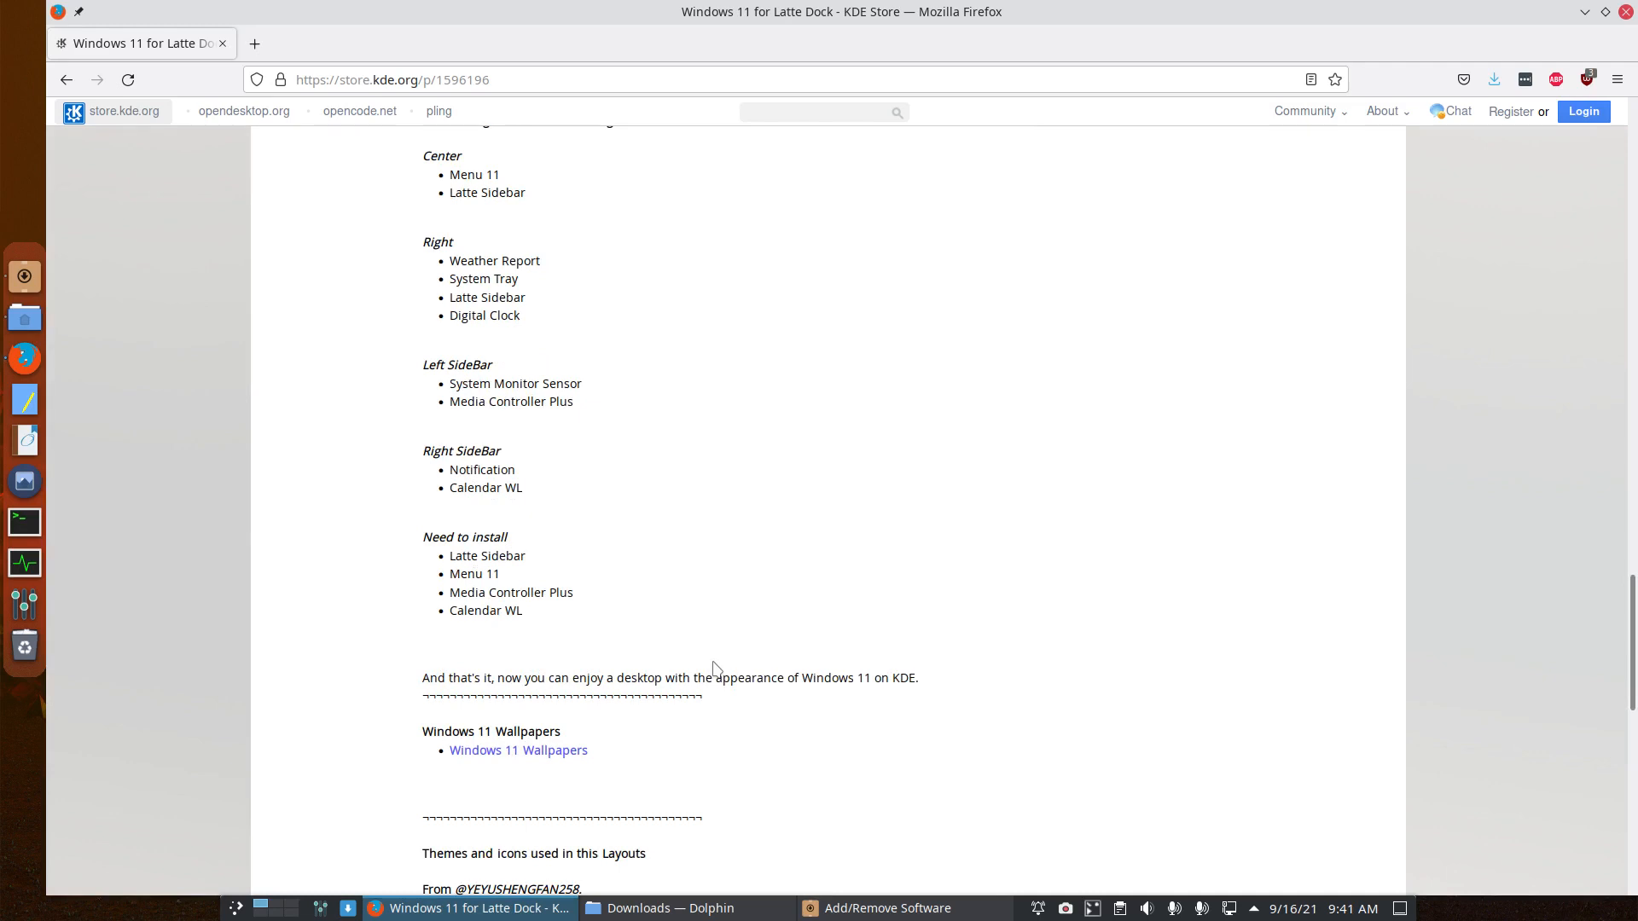
scroll(714, 666, "down", 6)
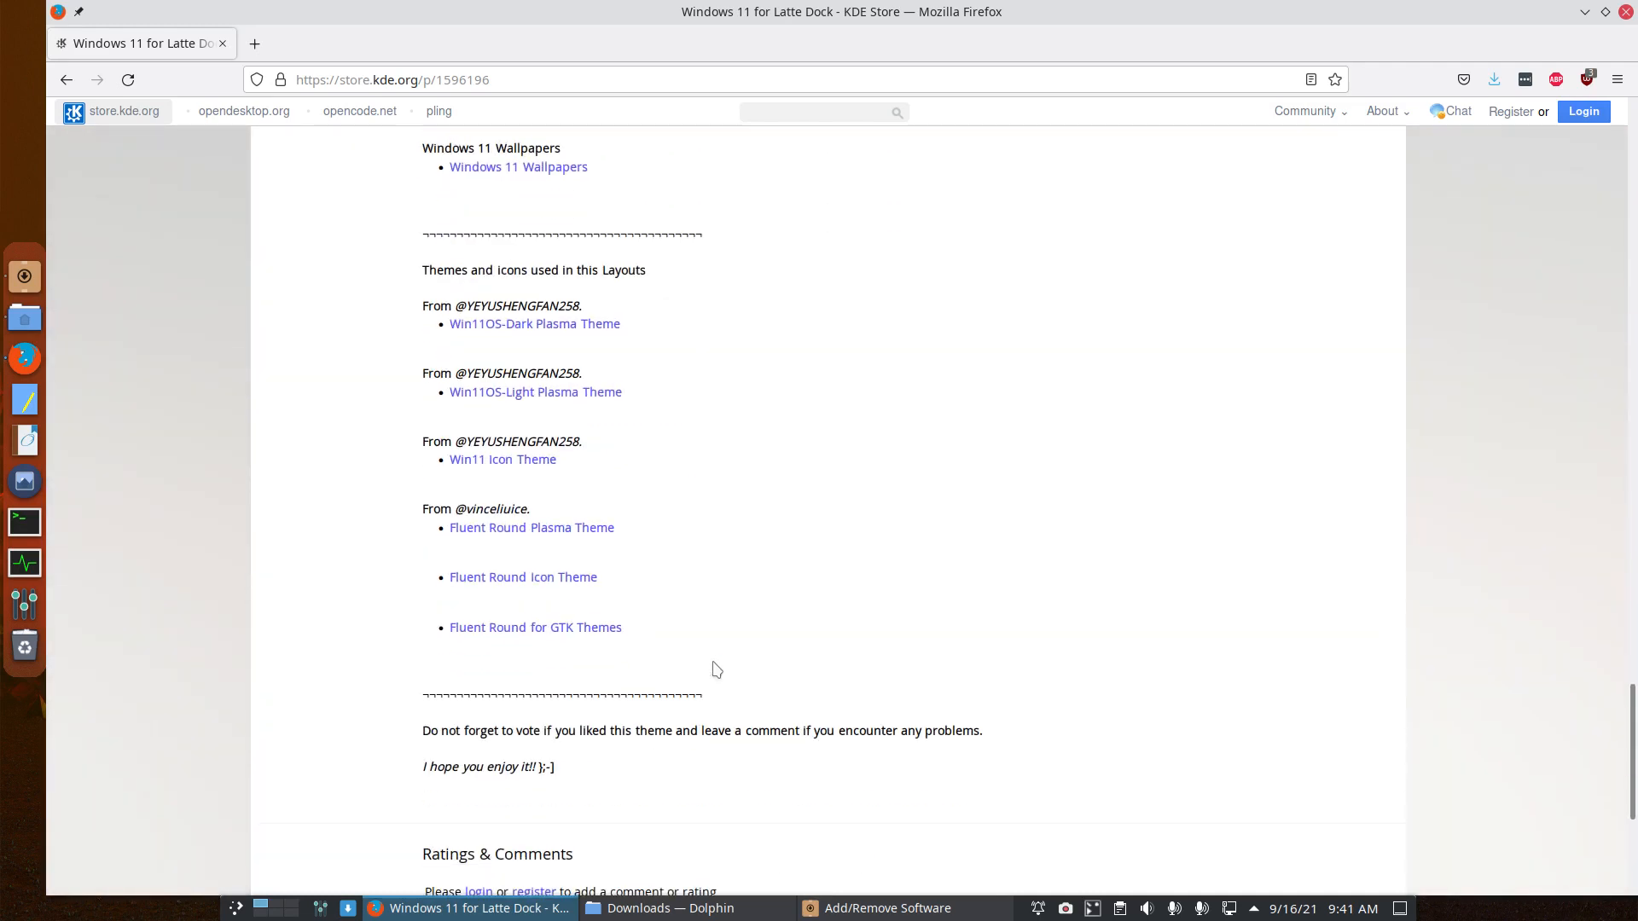
Step: Minimize the browser, check the Latte options in the dock's context menu, and return to Firefox
left_click(1584, 13)
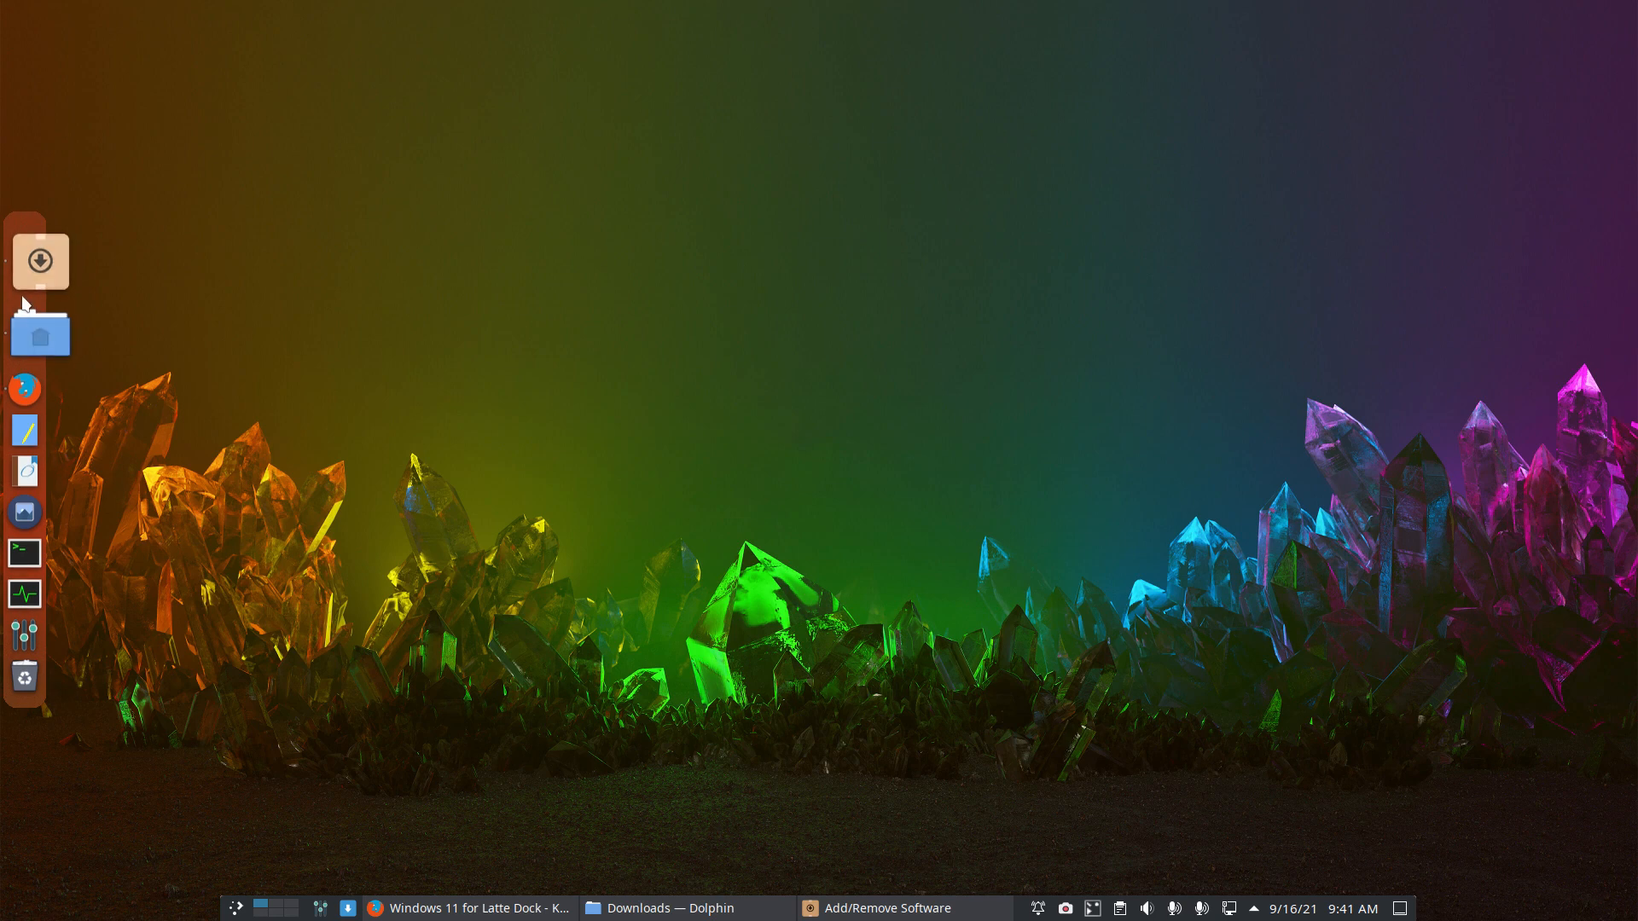
right_click(11, 300)
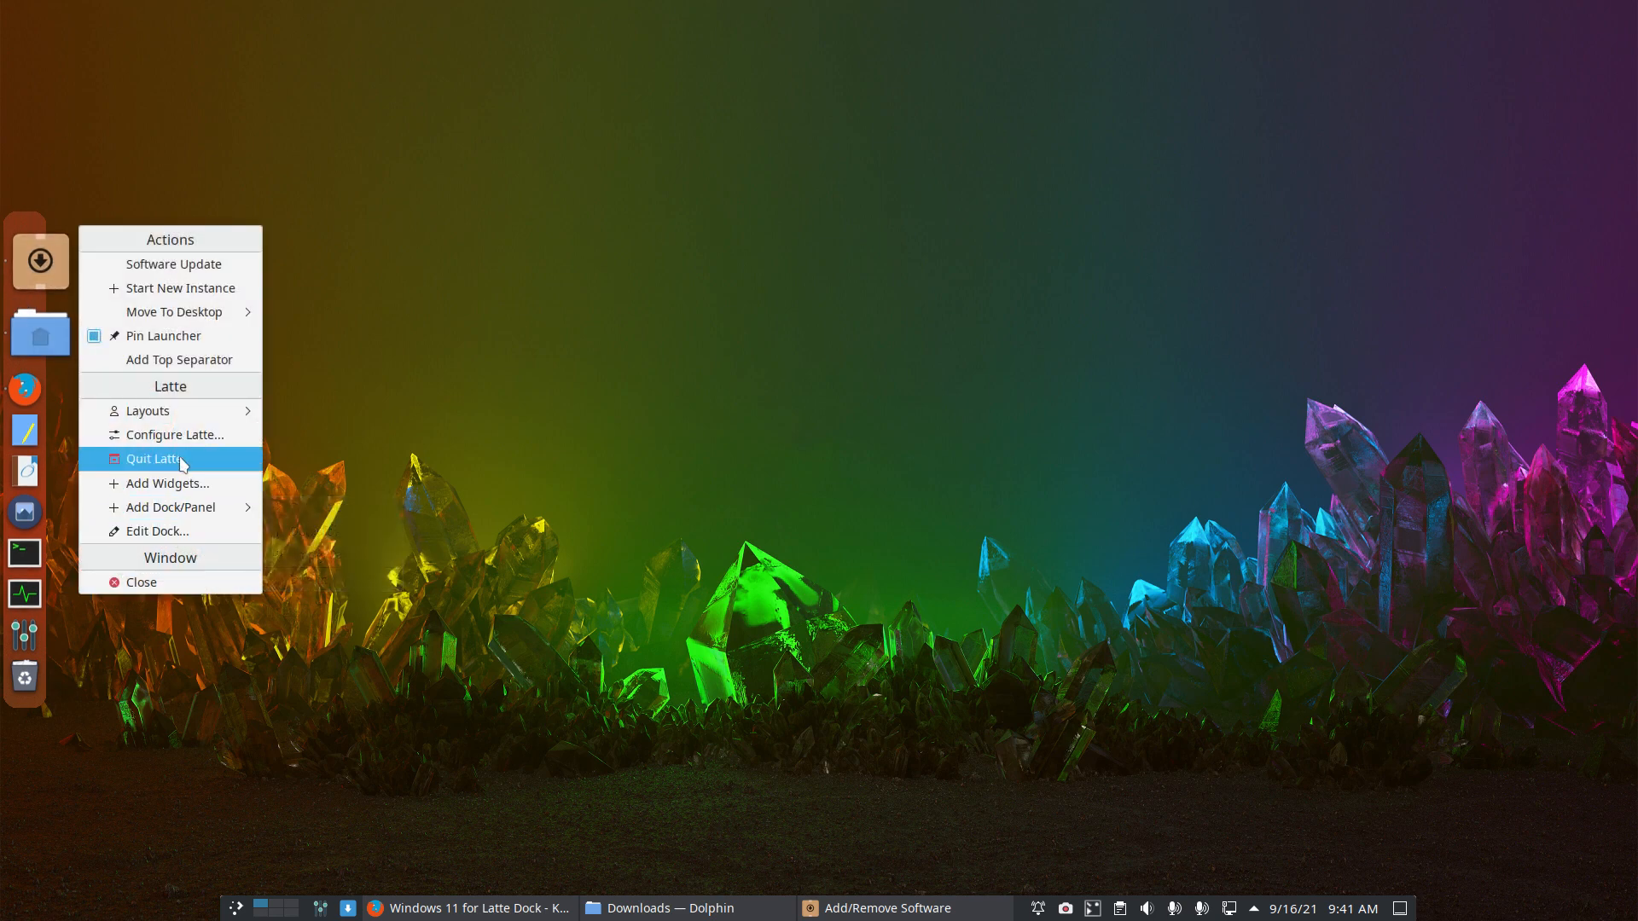
left_click(531, 416)
left_click(27, 366)
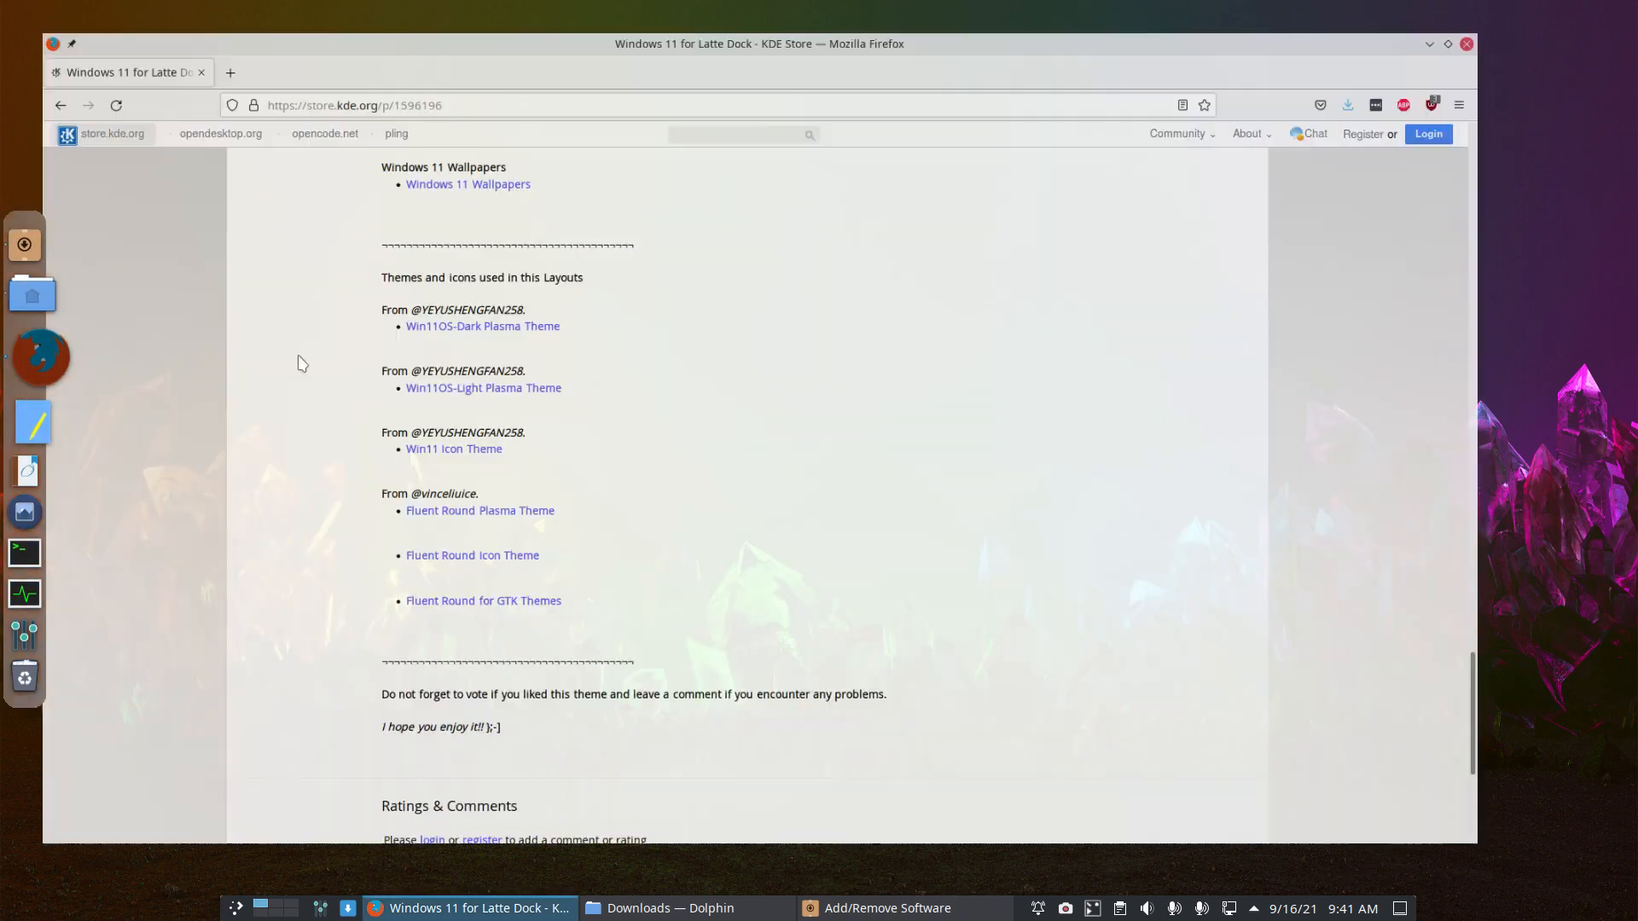
Step: Download the Windows11-Small layout zip from the Windows 11 for Latte Dock page
scroll(367, 358, "up", 20)
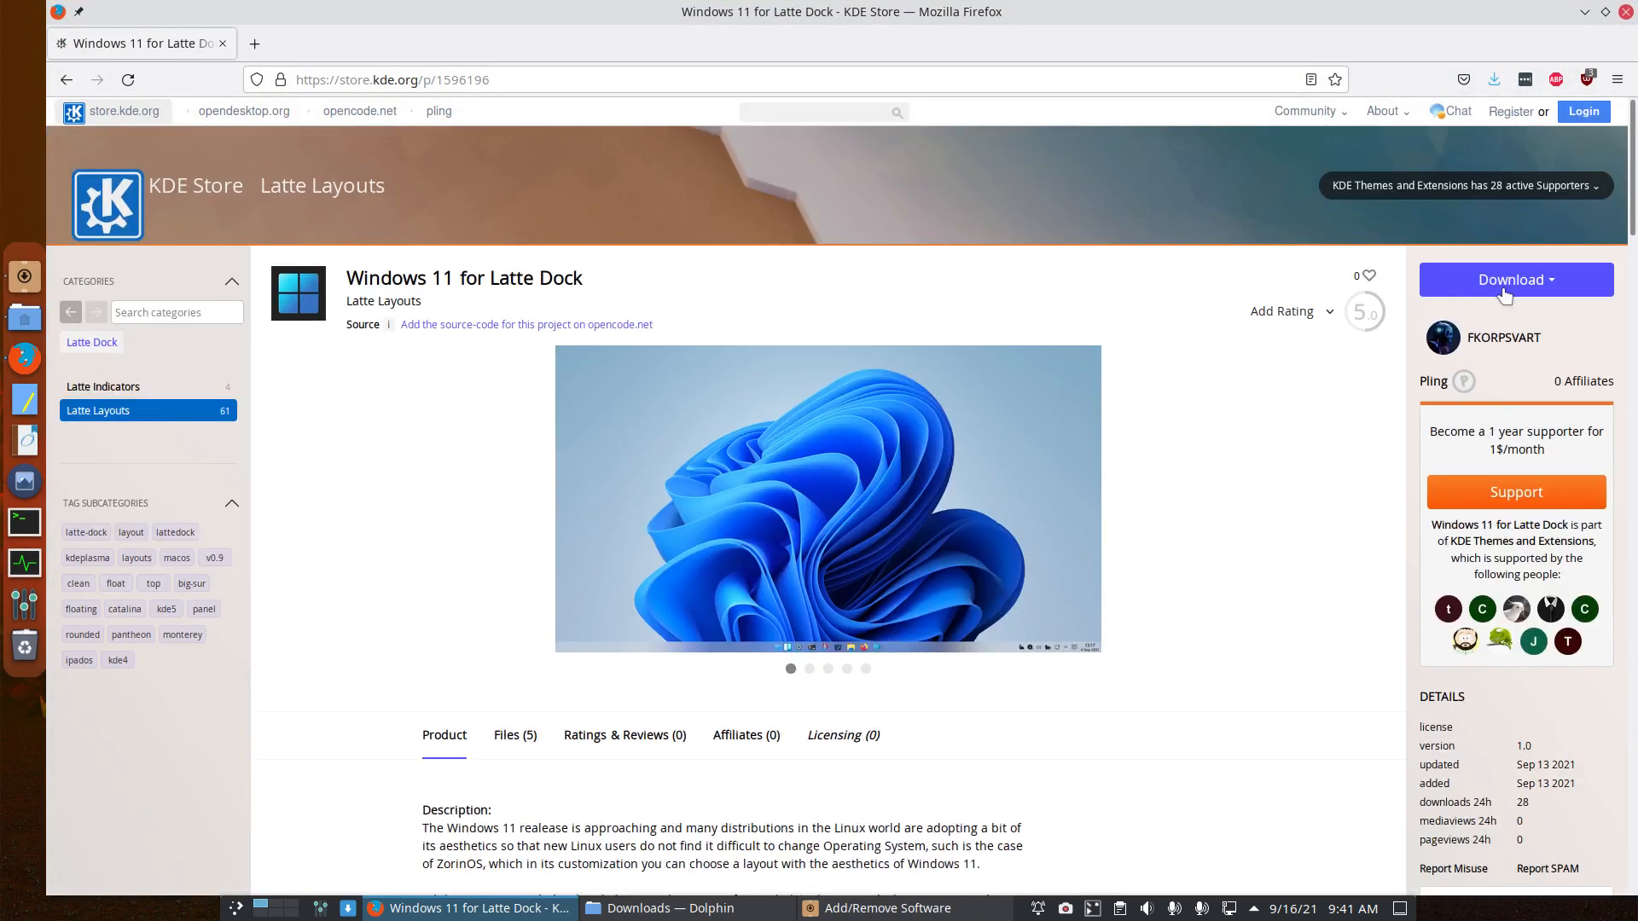
left_click(1505, 293)
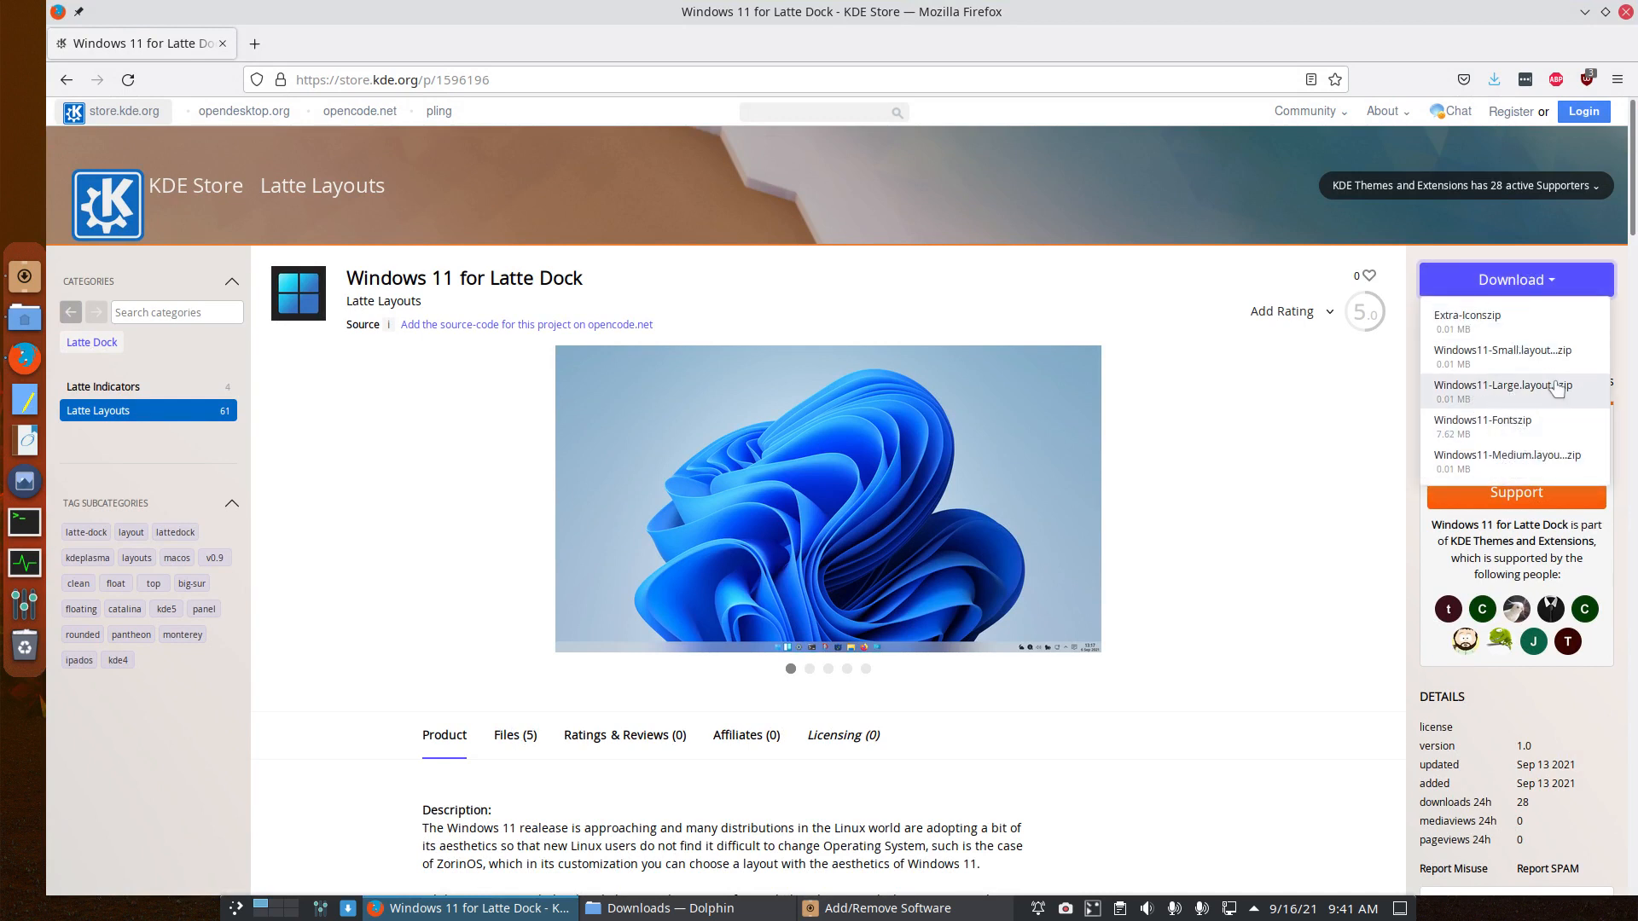
left_click(1497, 362)
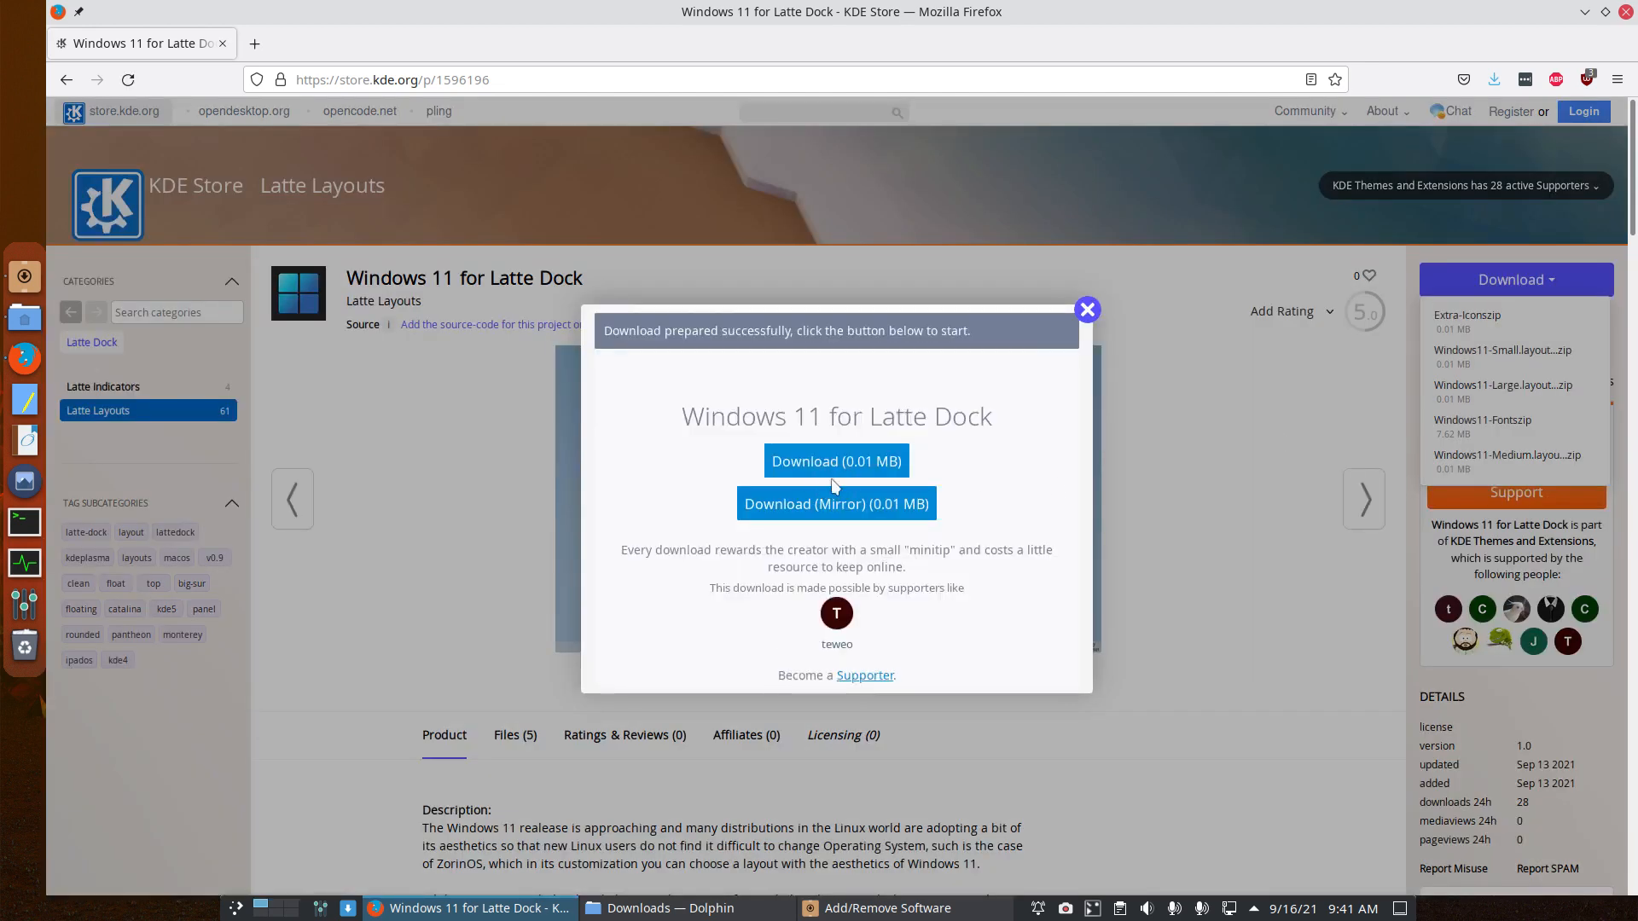
left_click(855, 461)
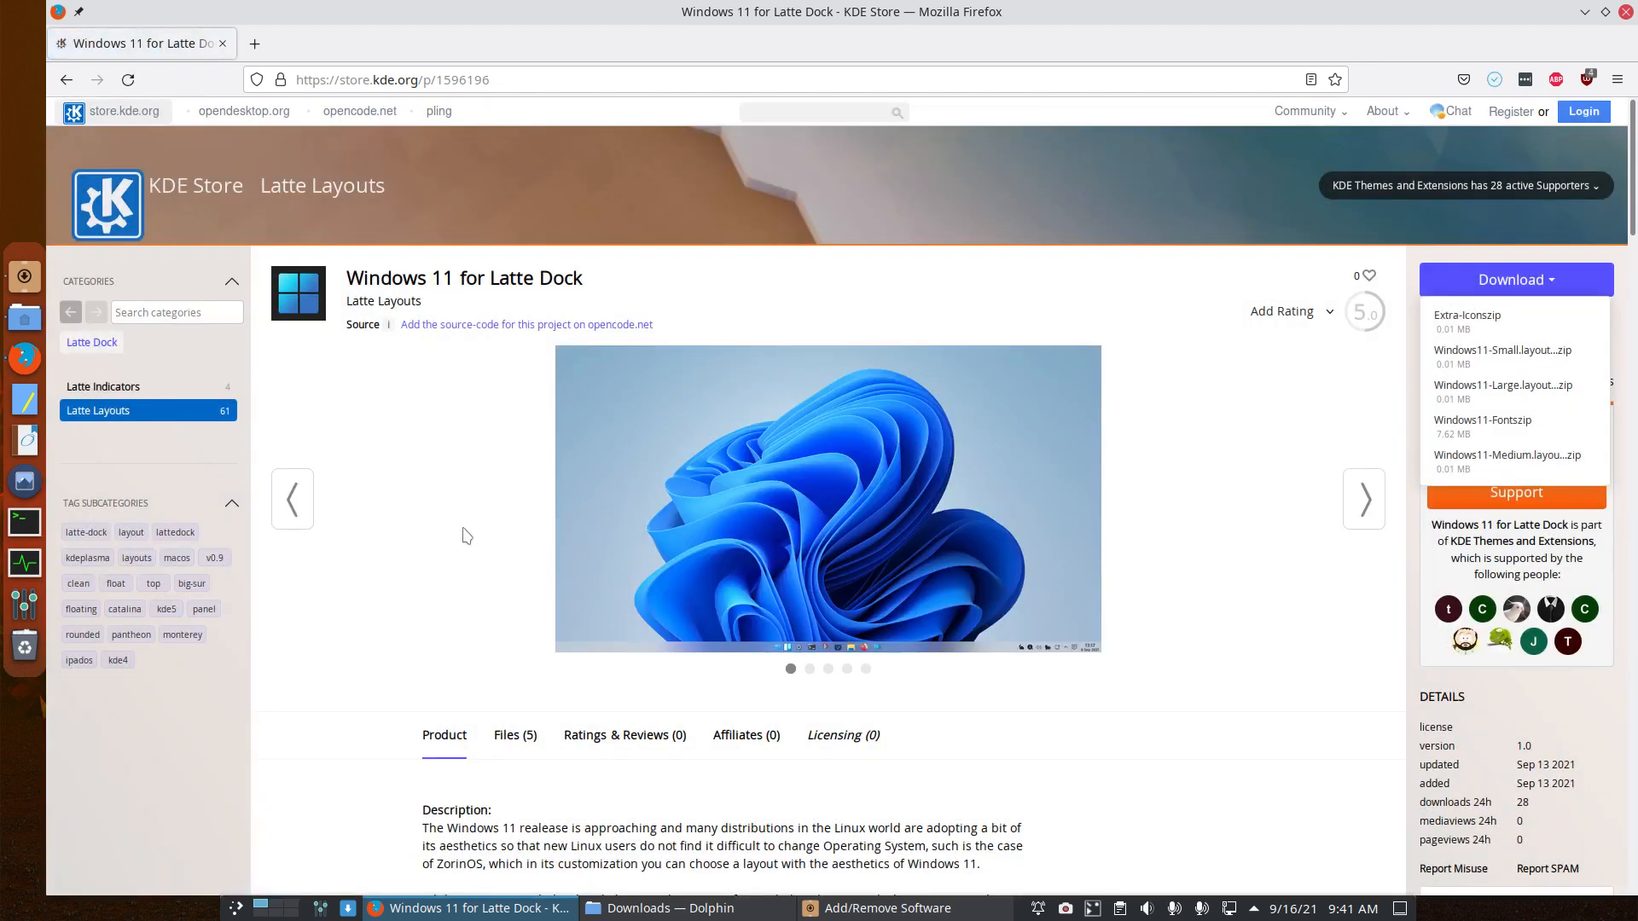
Step: Switch to the Dolphin file manager, turn off the display of hidden files and open the Downloads folder
left_click(1584, 12)
key("super+e")
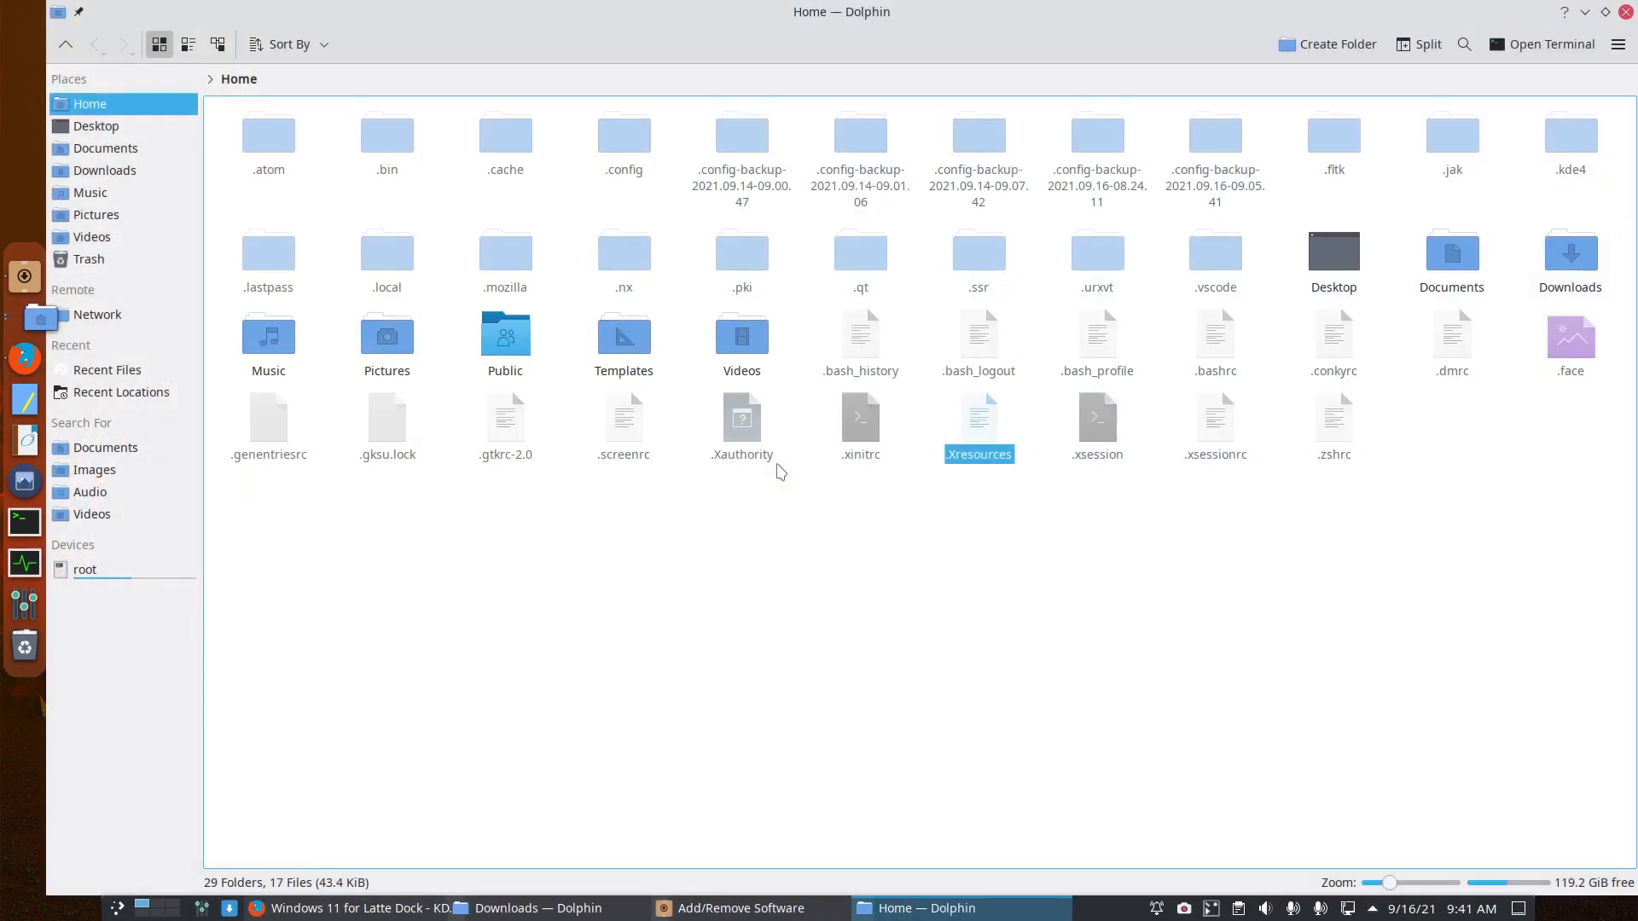
key("ctrl+h")
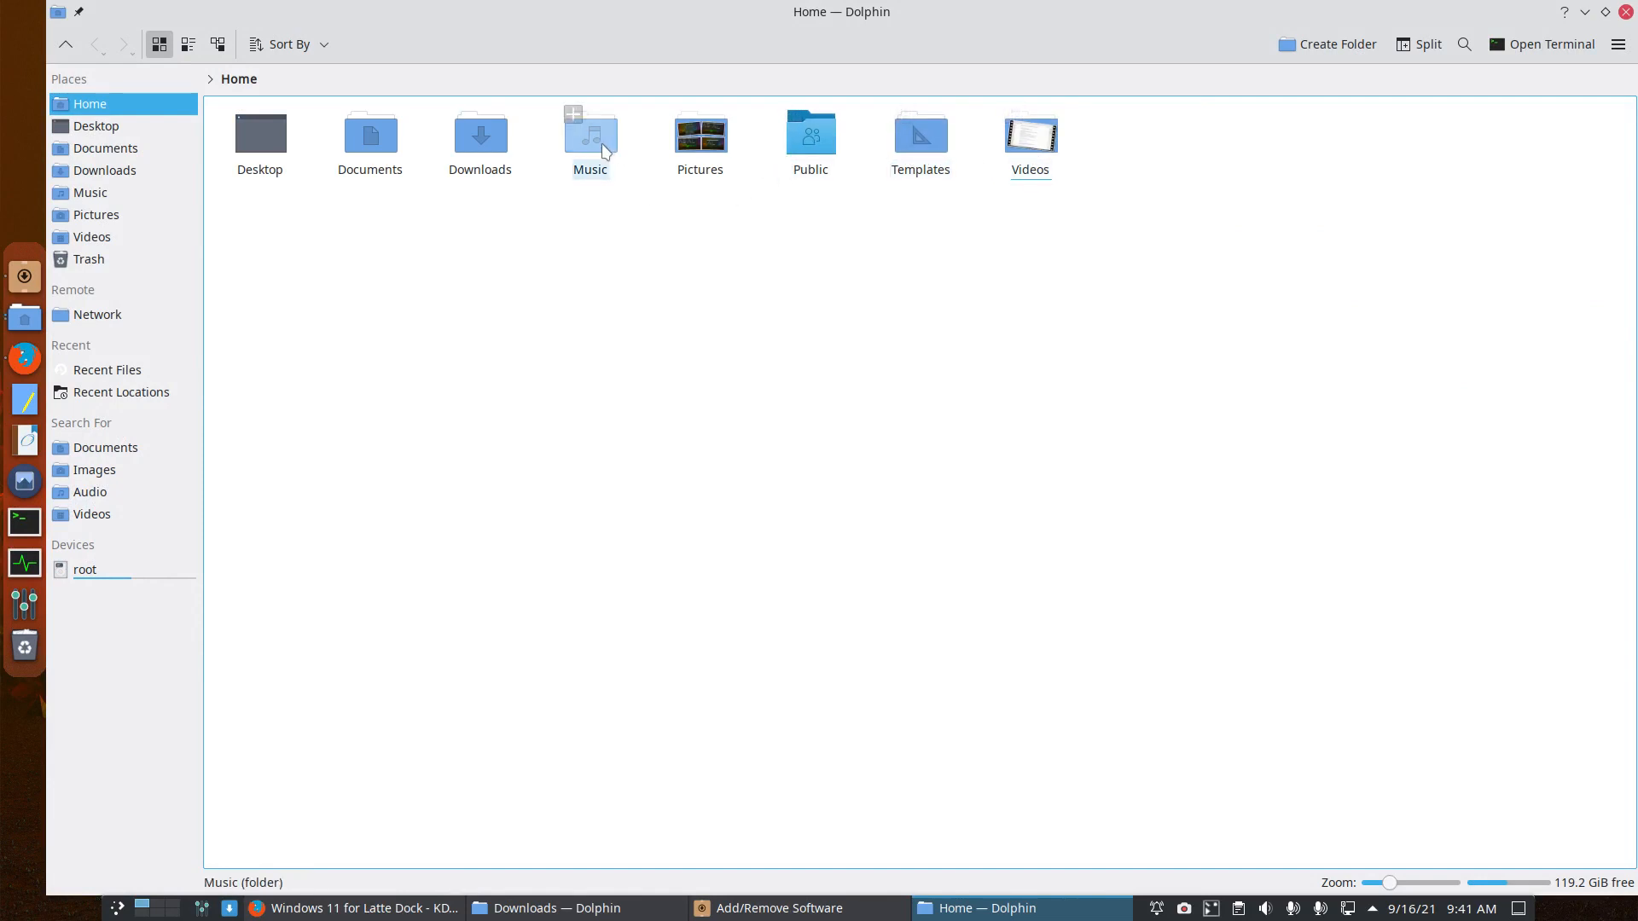
left_click(478, 141)
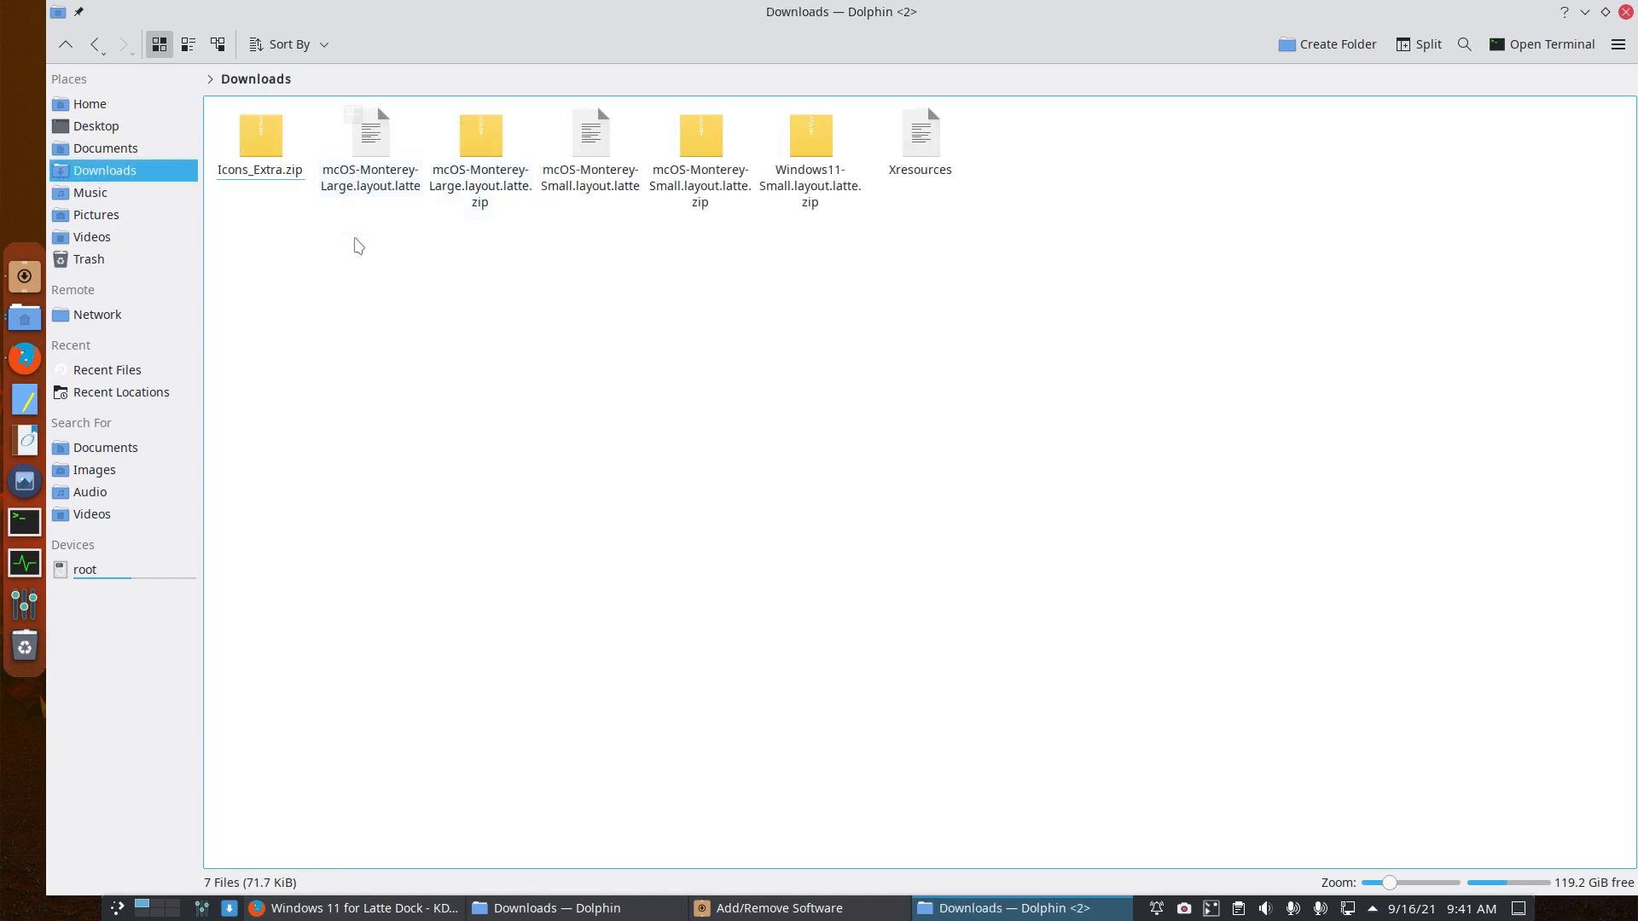
Step: Move the mcOS-Monterey layout files, Icons_Extra.zip and Xresources from Downloads to the trash
left_click_drag(349, 247, 691, 137)
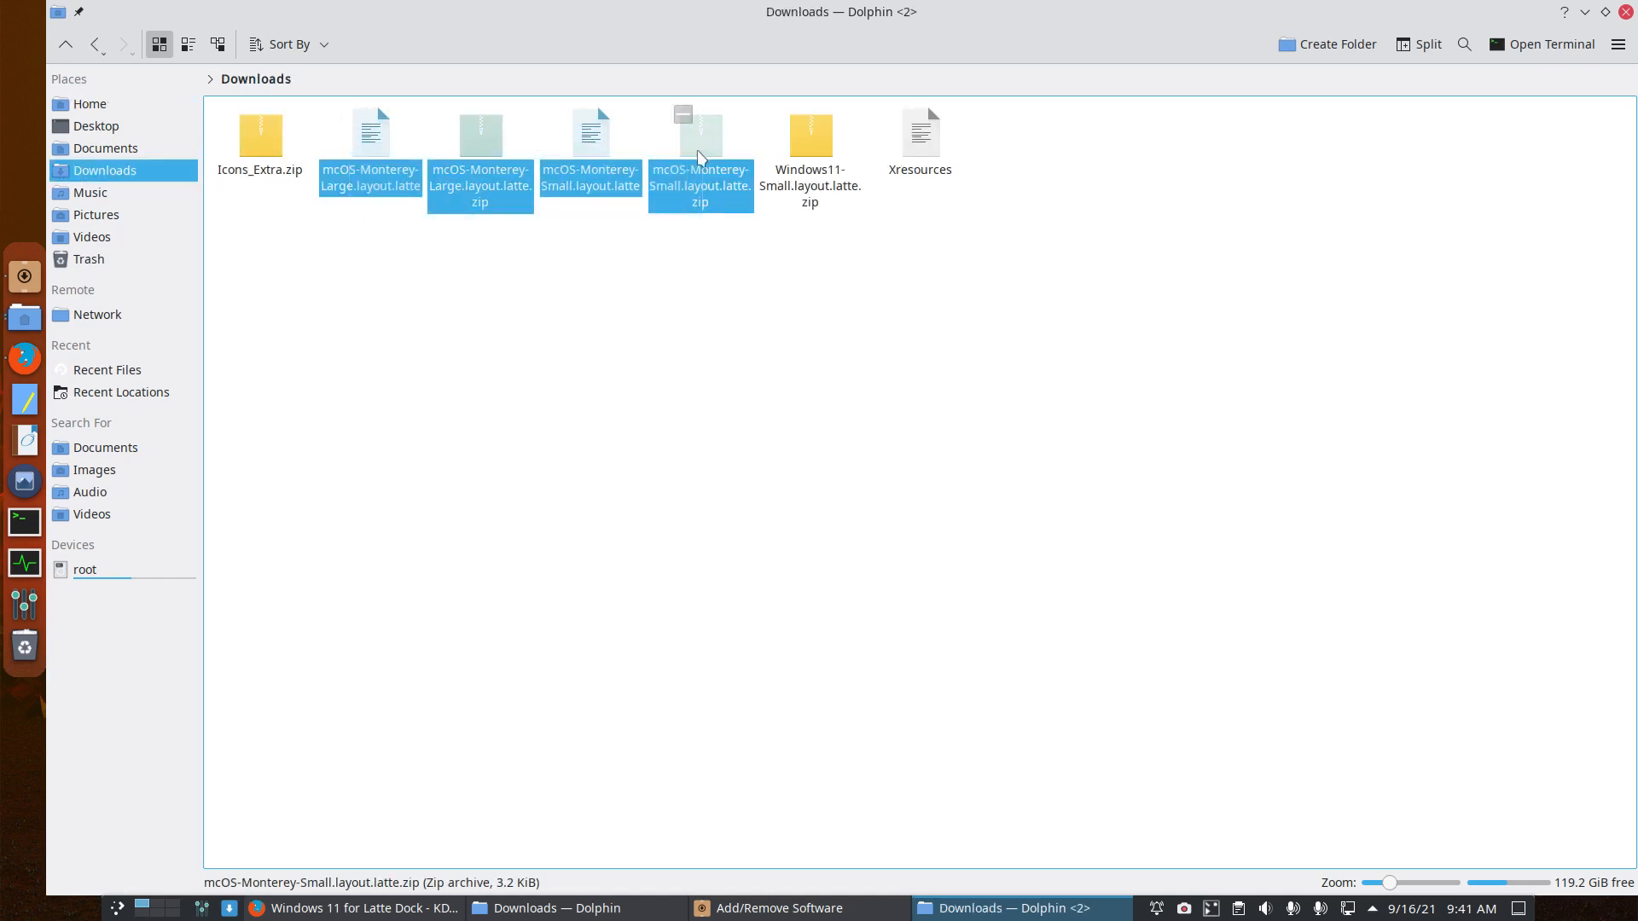
key("Delete")
key("Delete")
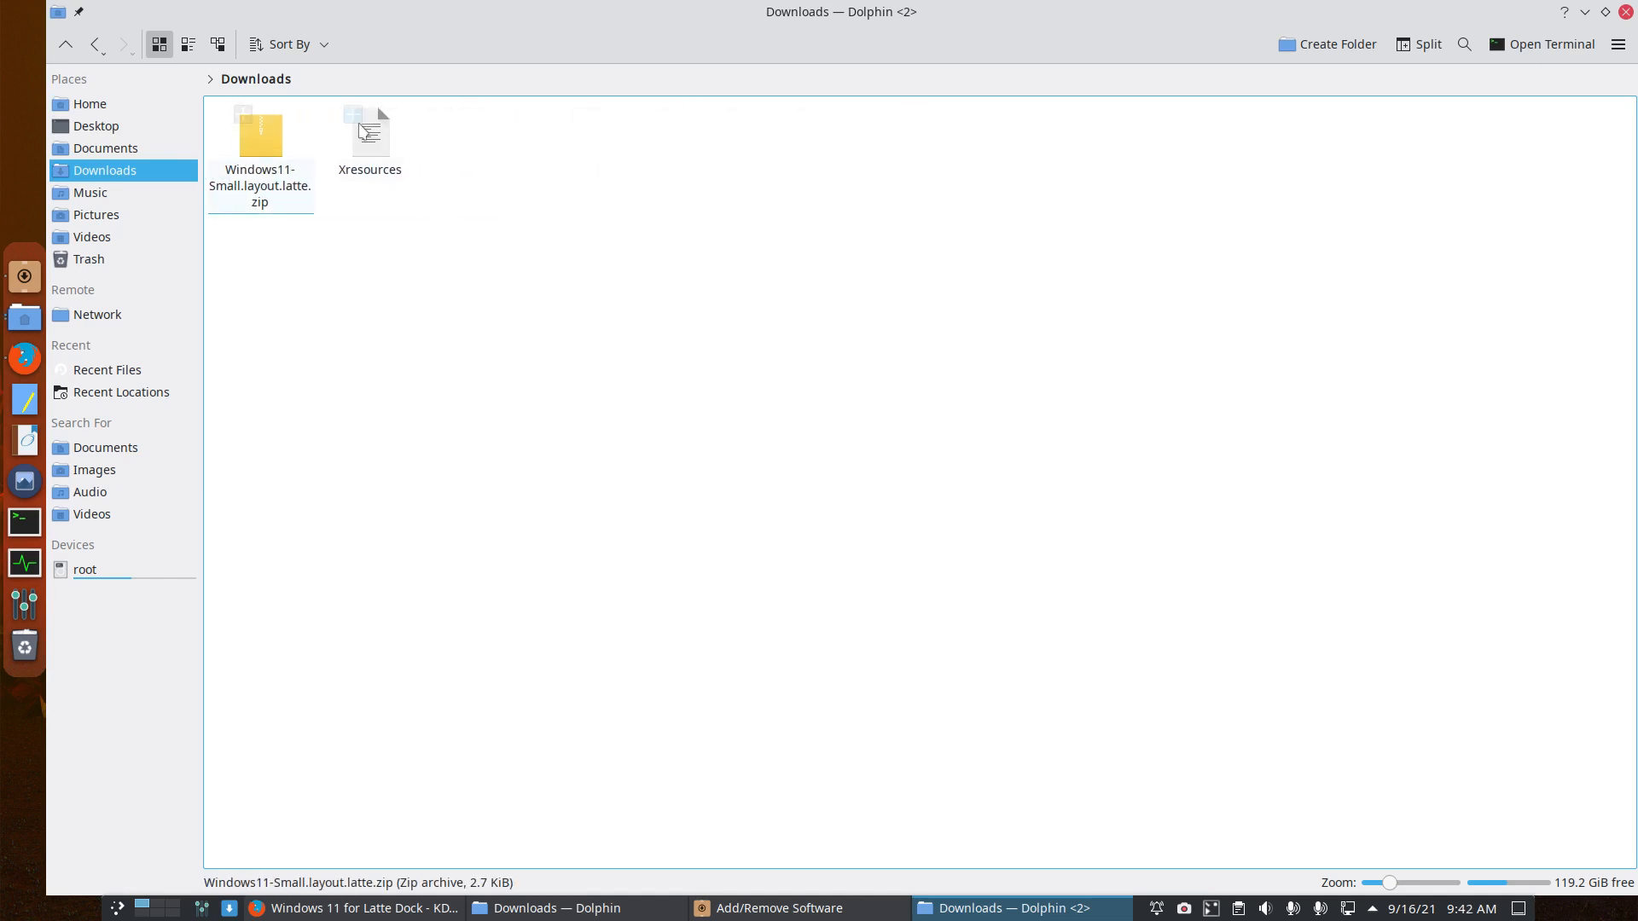
key("Delete")
Step: Extract Windows11-Small.layout.latte.zip directly into the Downloads folder
left_click(252, 128)
right_click(278, 141)
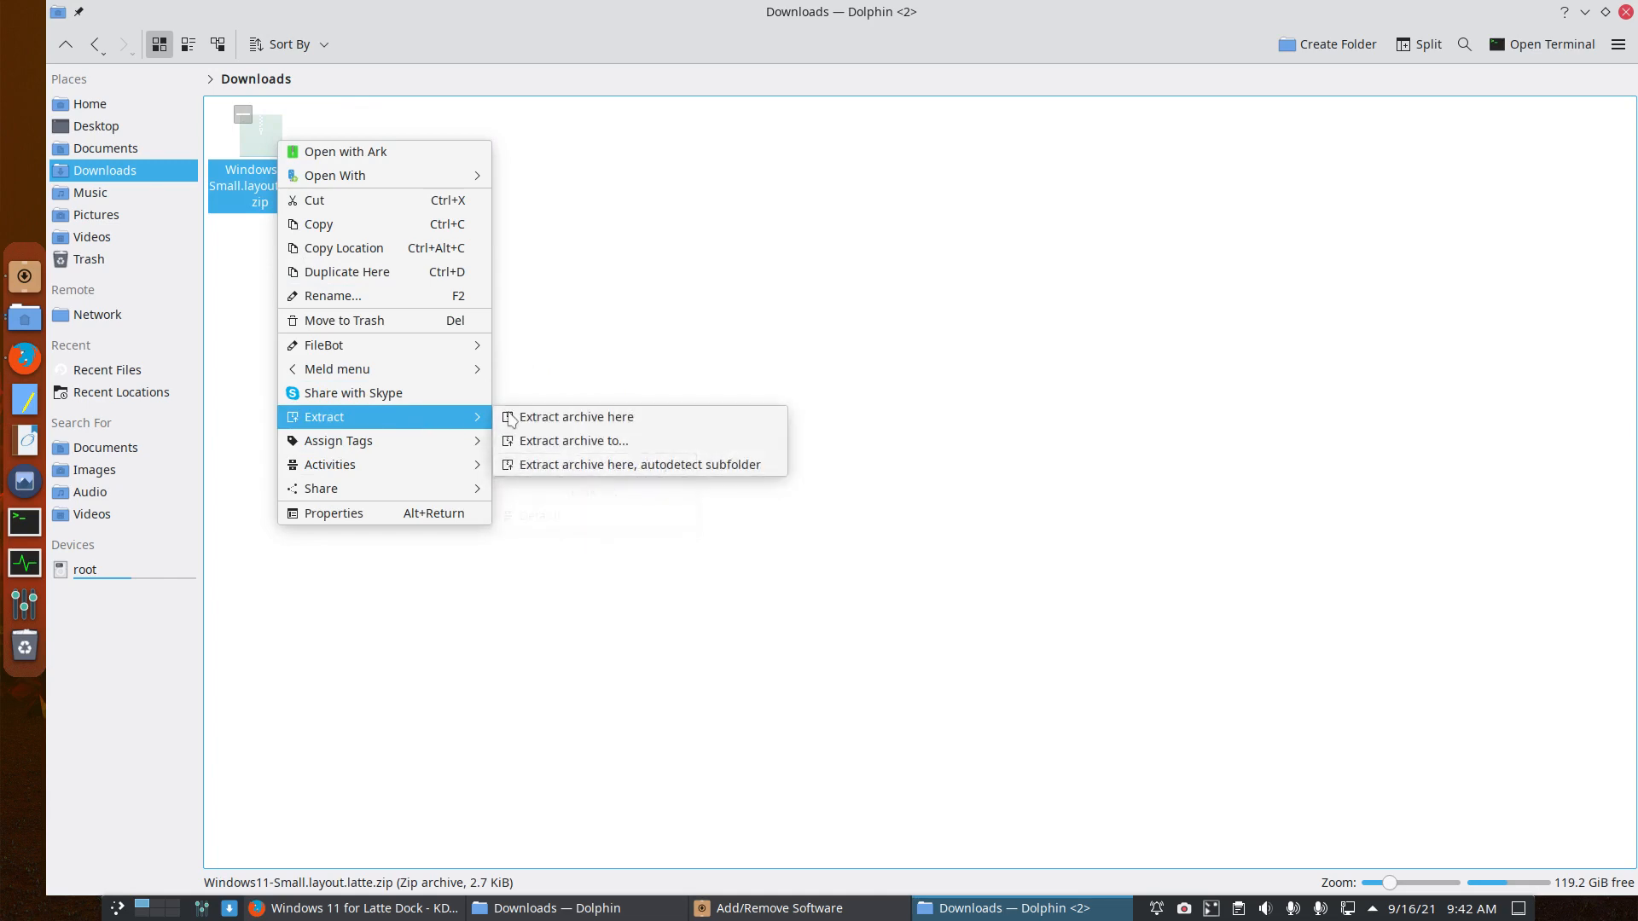
left_click(595, 417)
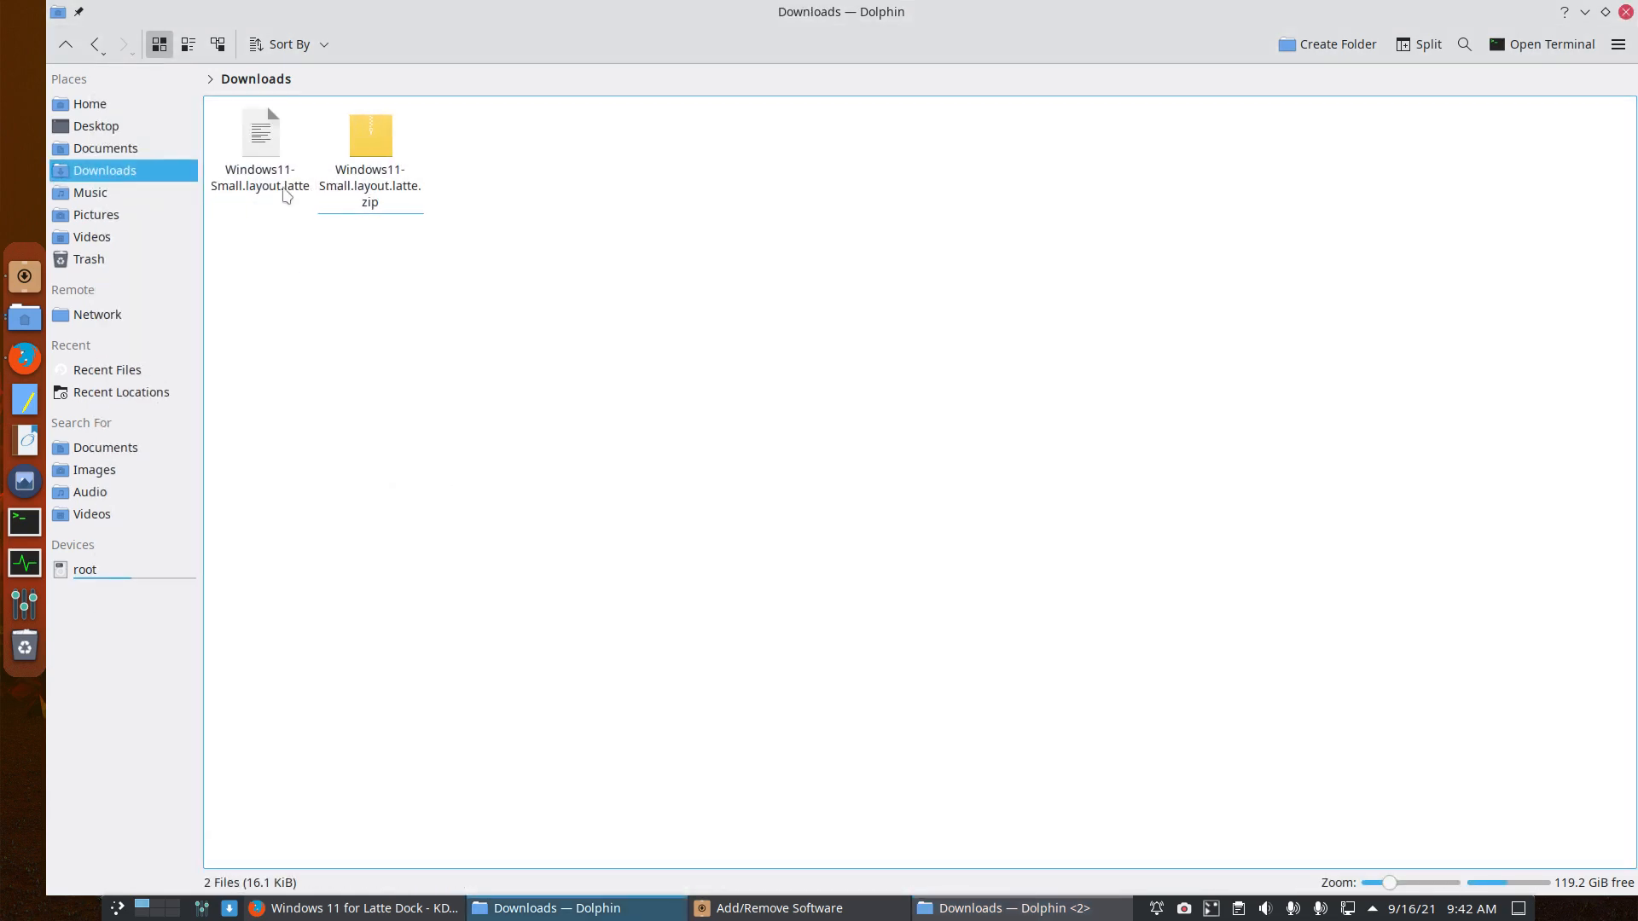
Step: Open Windows11-Small.layout.latte in the text editor and examine its containment, applet and launcher settings
double_click(267, 146)
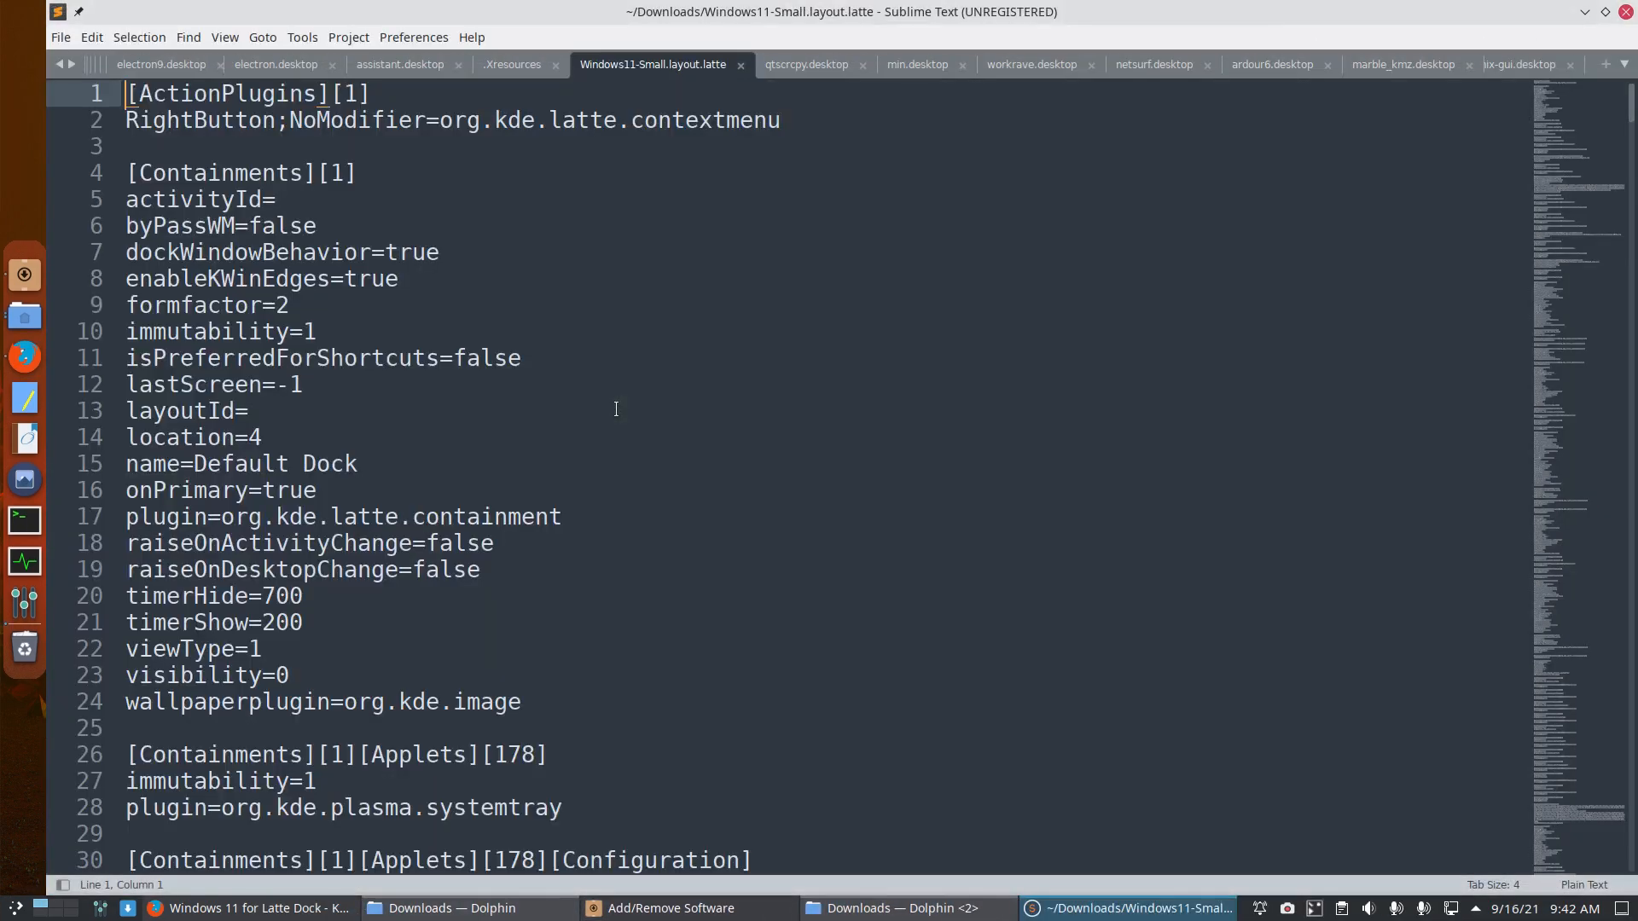
scroll(705, 546, "down", 7)
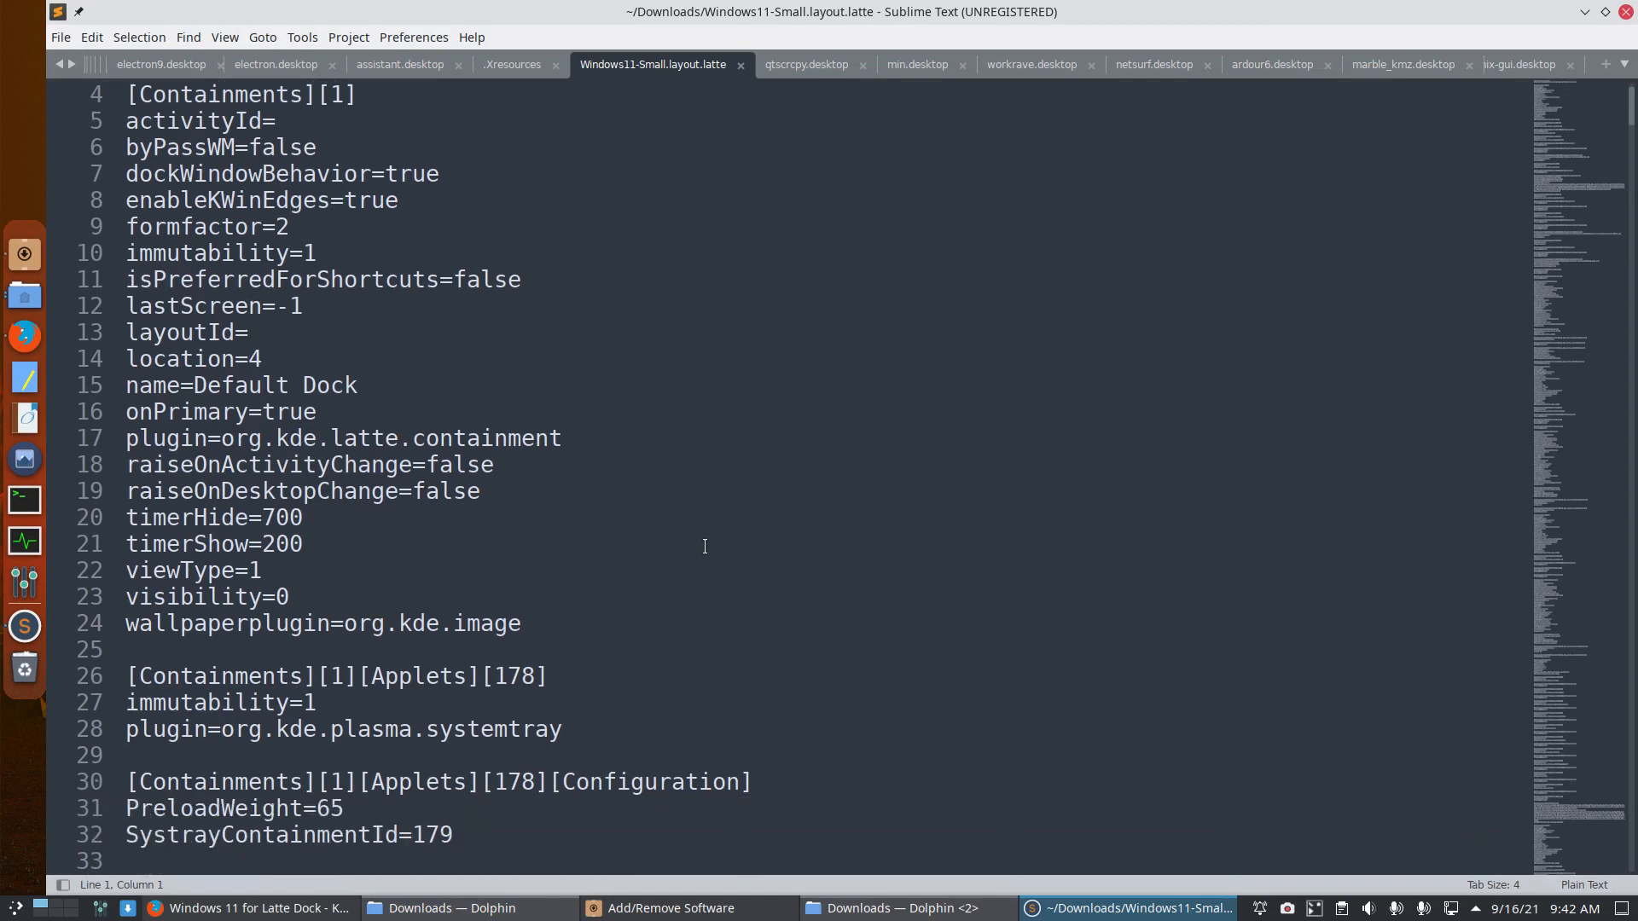
scroll(702, 544, "down", 8)
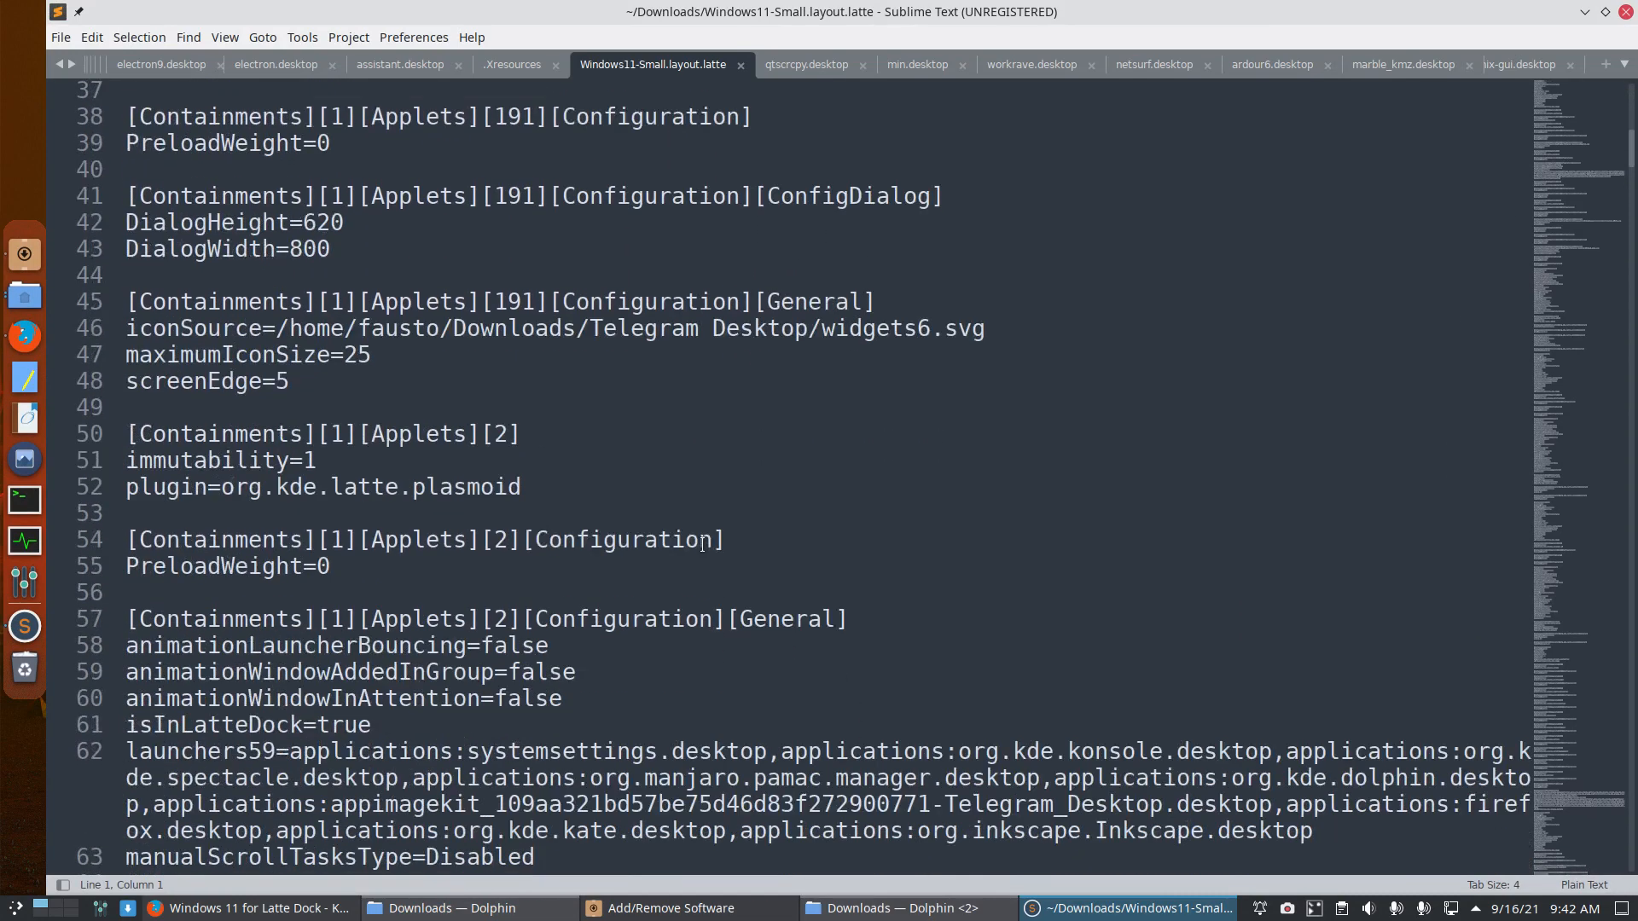
scroll(692, 542, "down", 5)
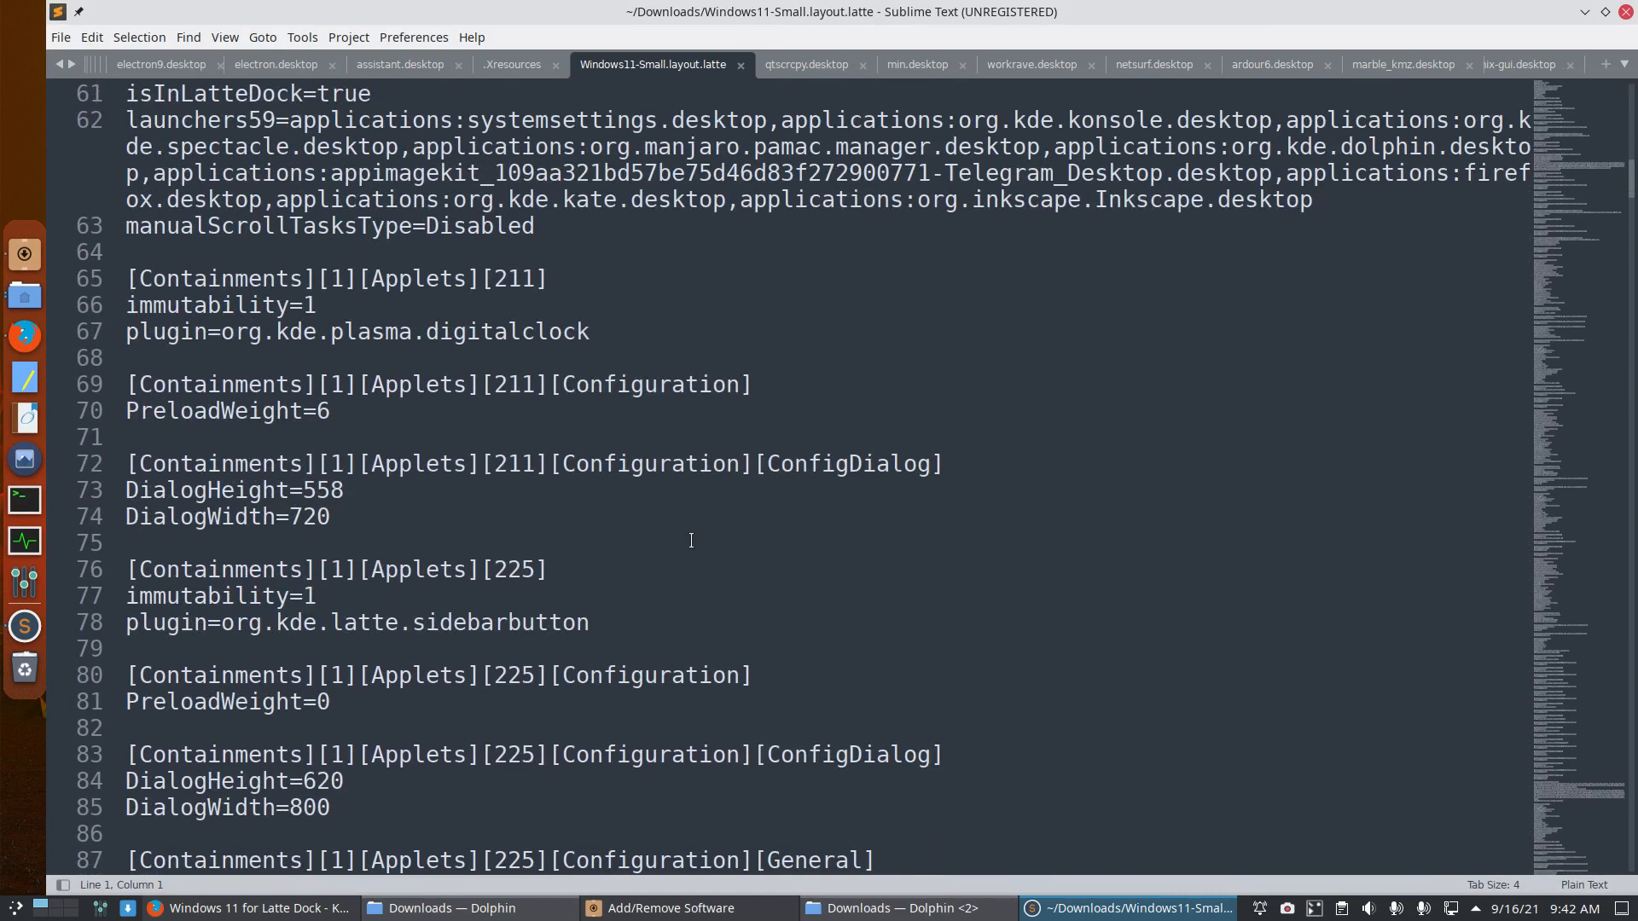
Step: Finish reading the layout file, close the text editor and minimize both Downloads windows
scroll(691, 540, "down", 20)
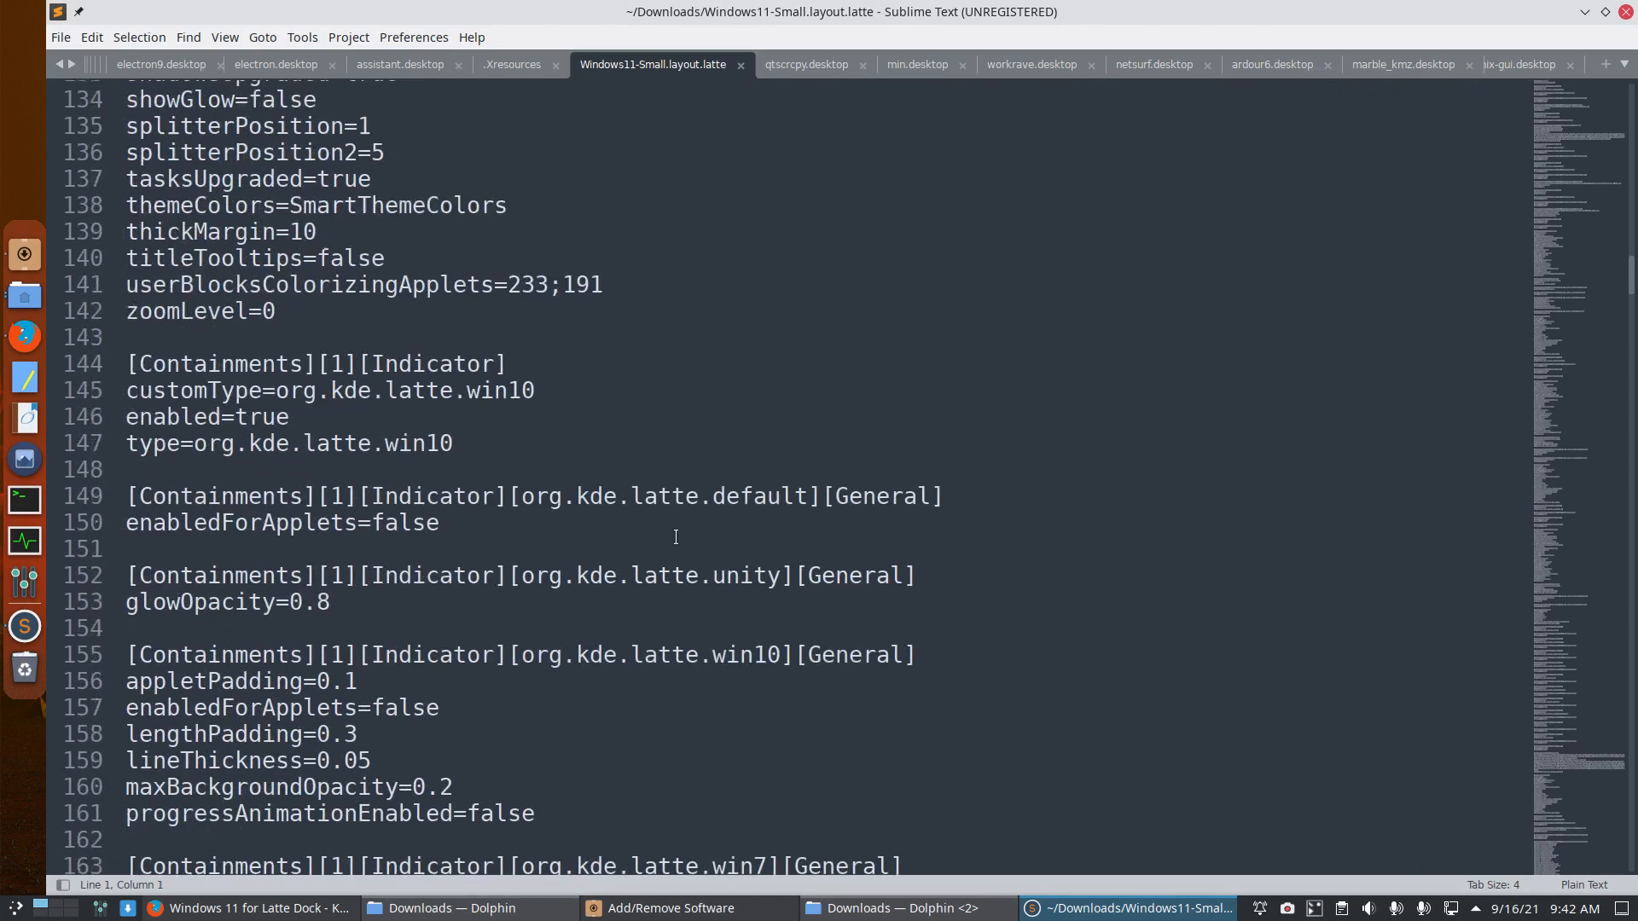
scroll(676, 536, "down", 1)
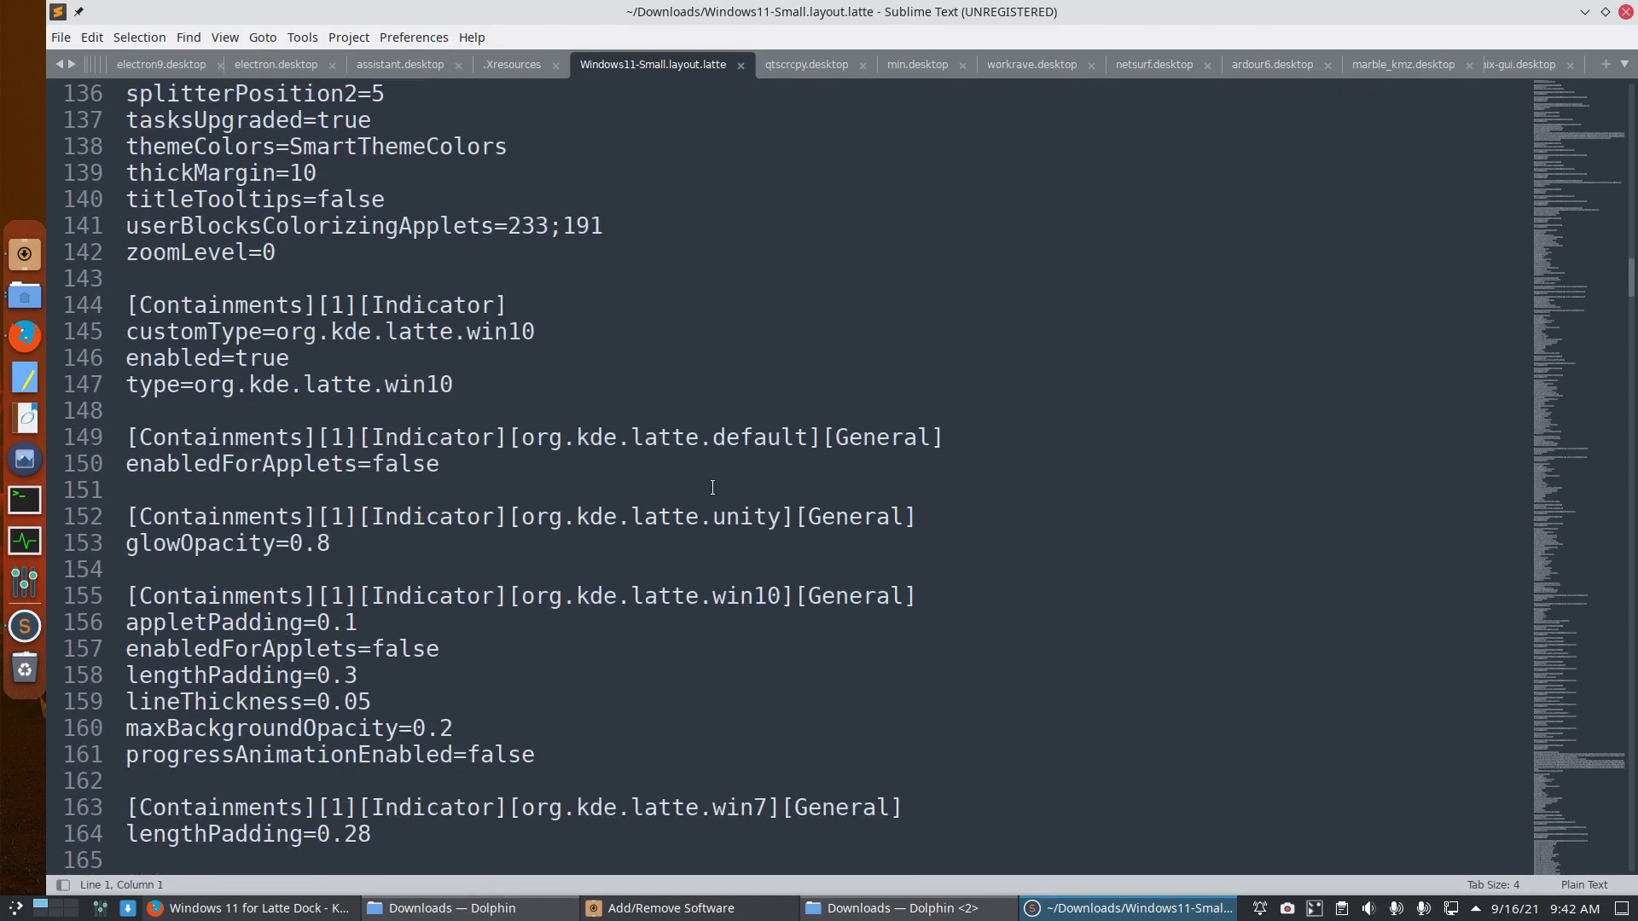
left_click(1624, 14)
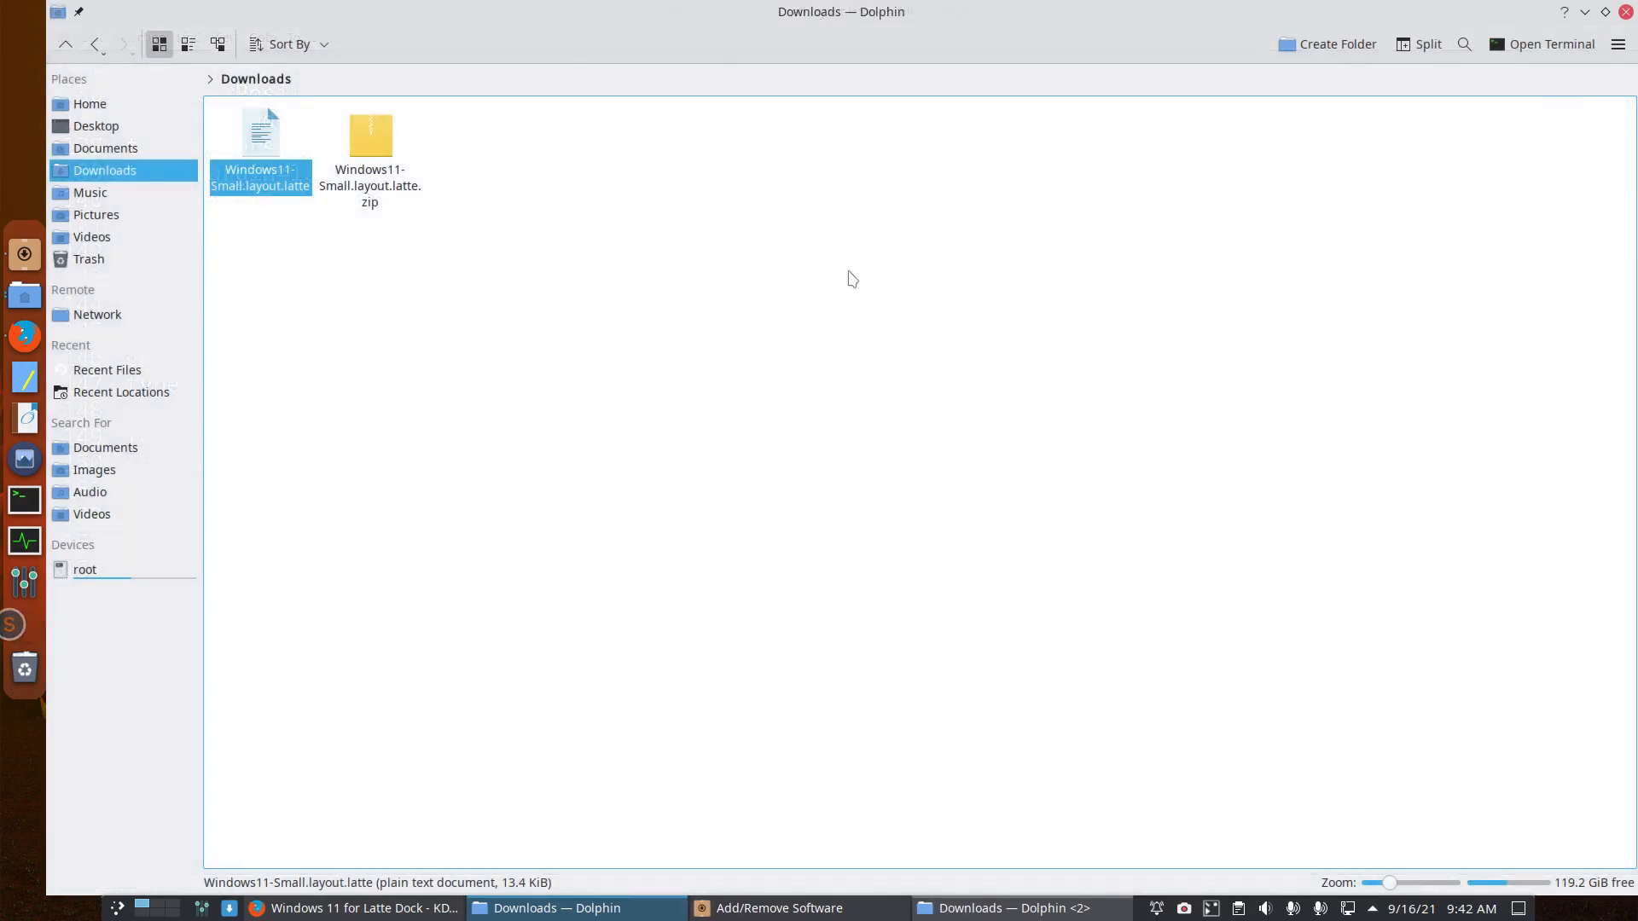
left_click(1585, 13)
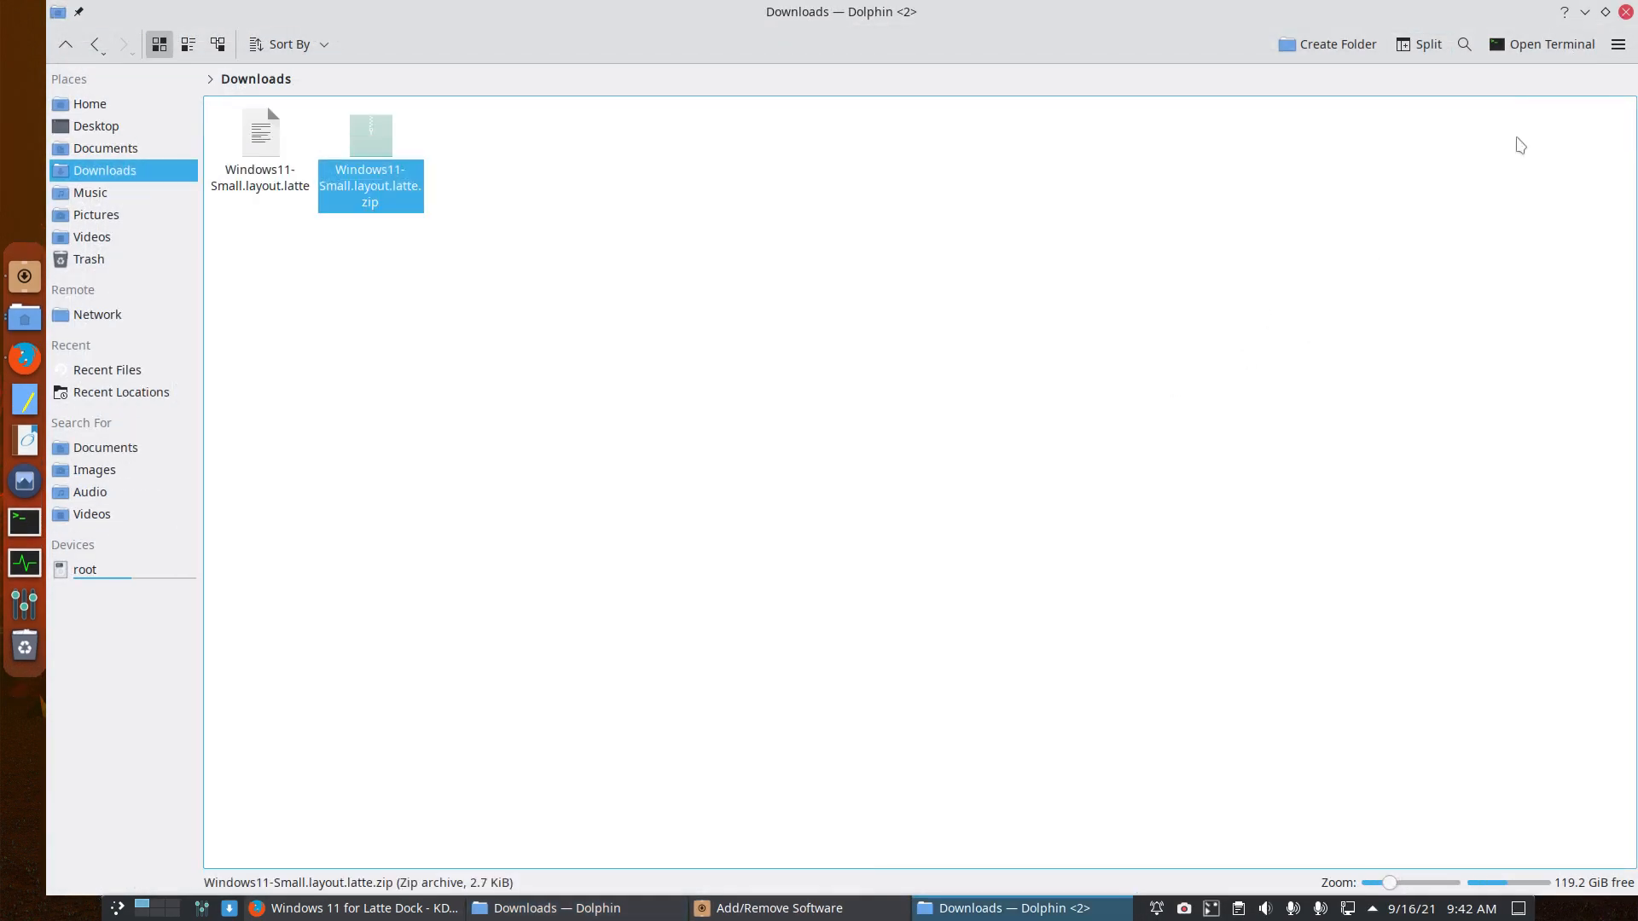
left_click(1585, 12)
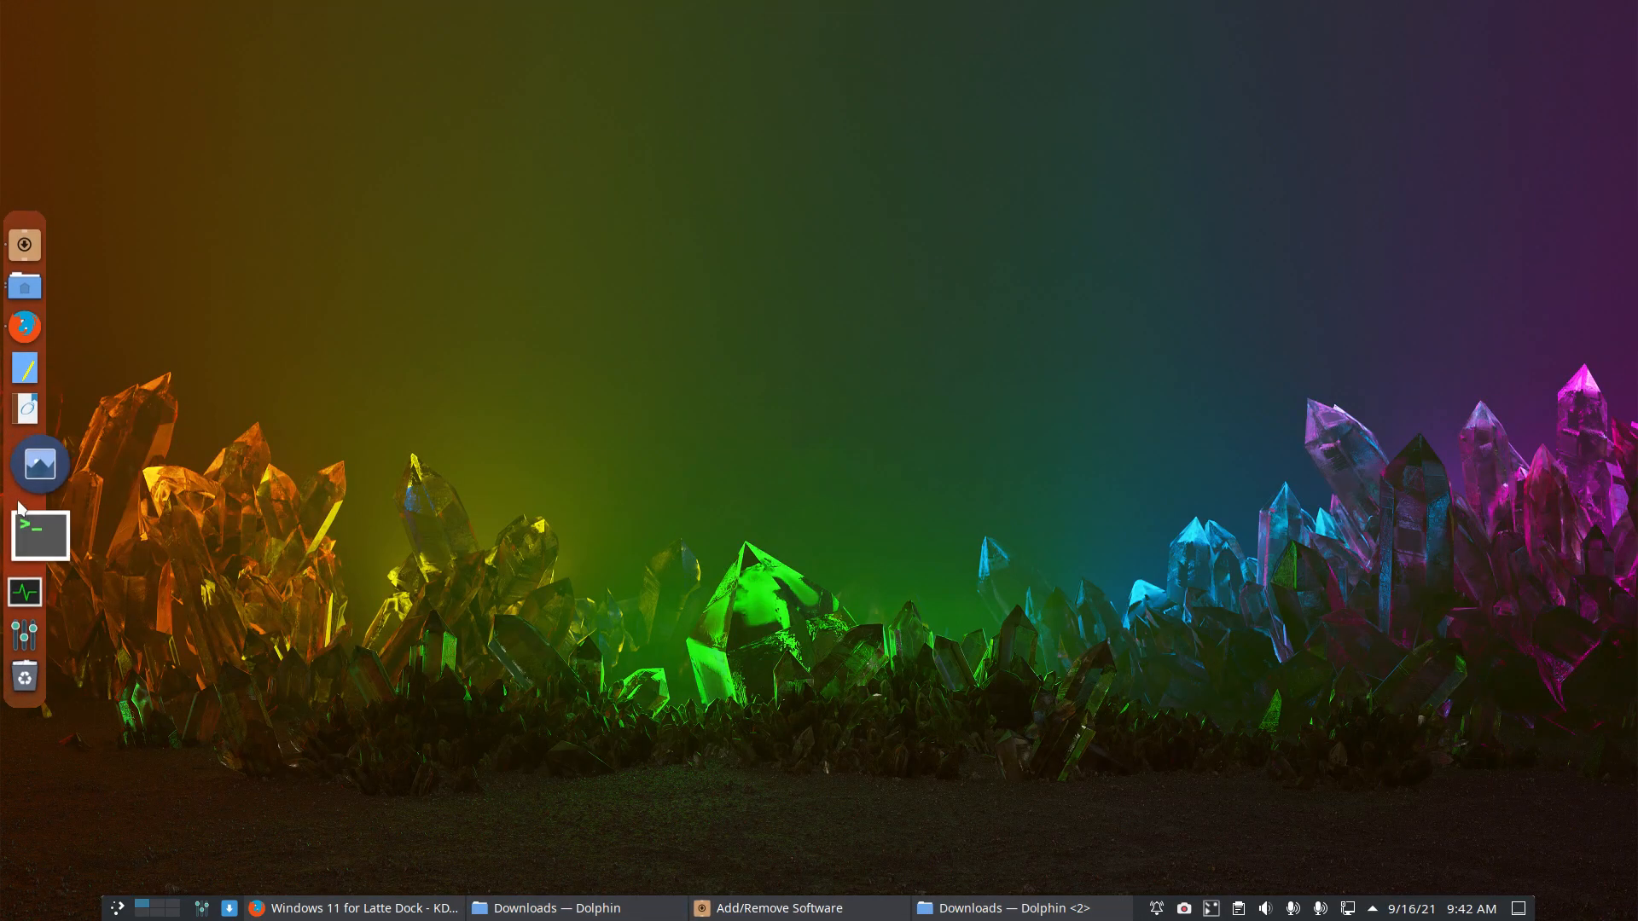
Step: Open Latte Dock's layouts editor and check the general preferences before returning to the layouts list
right_click(24, 520)
mouse_move(182, 761)
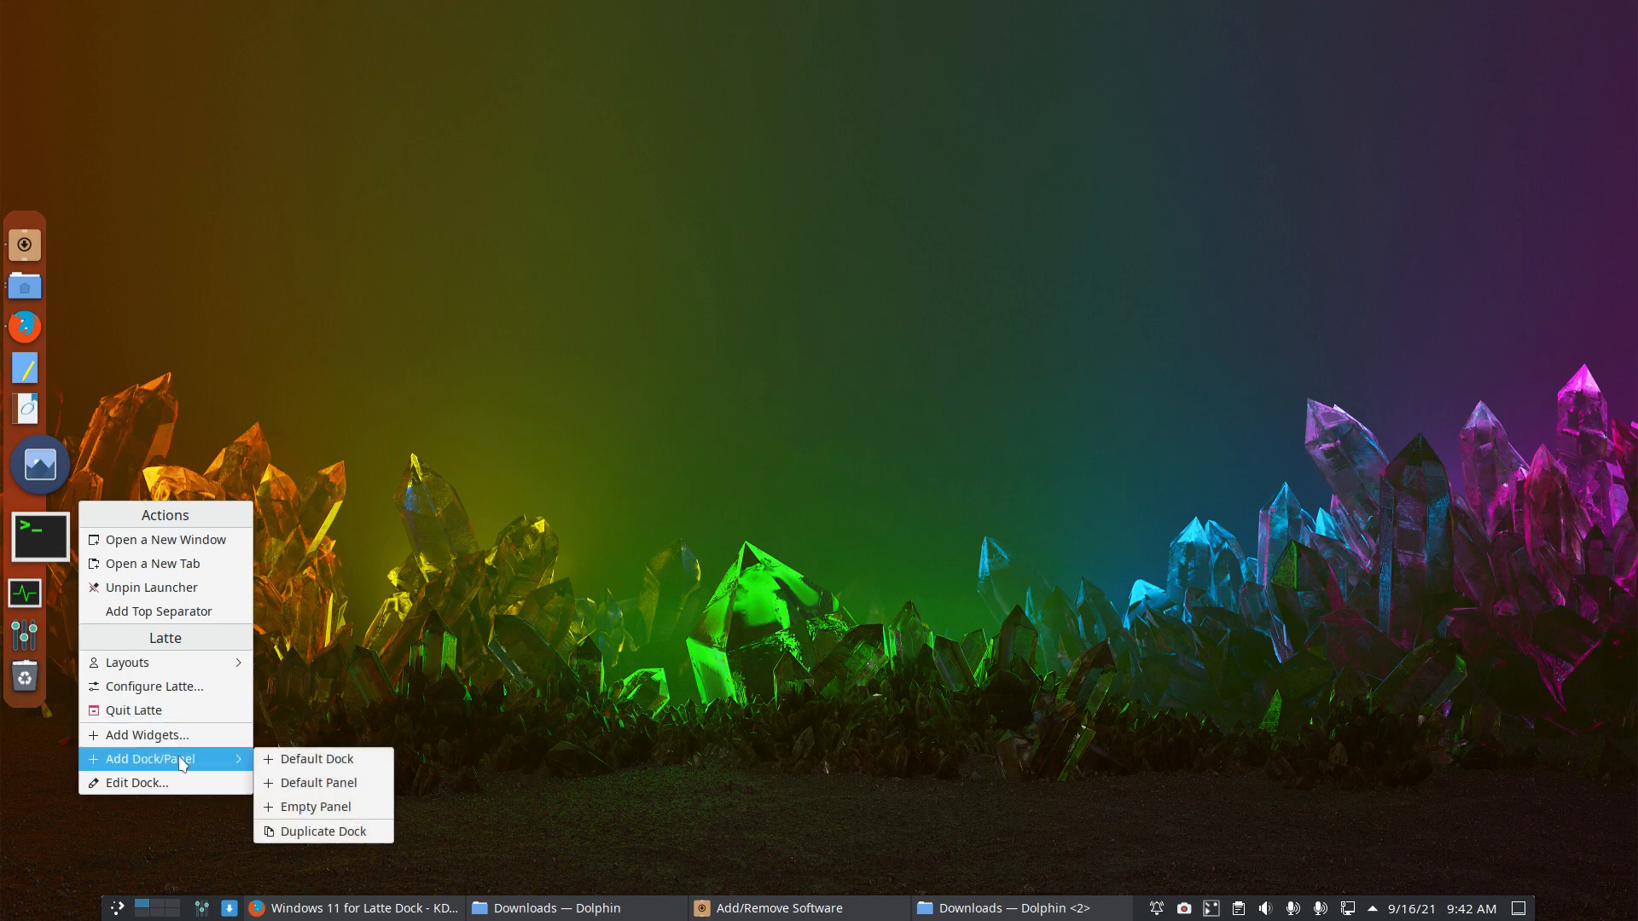
mouse_move(162, 667)
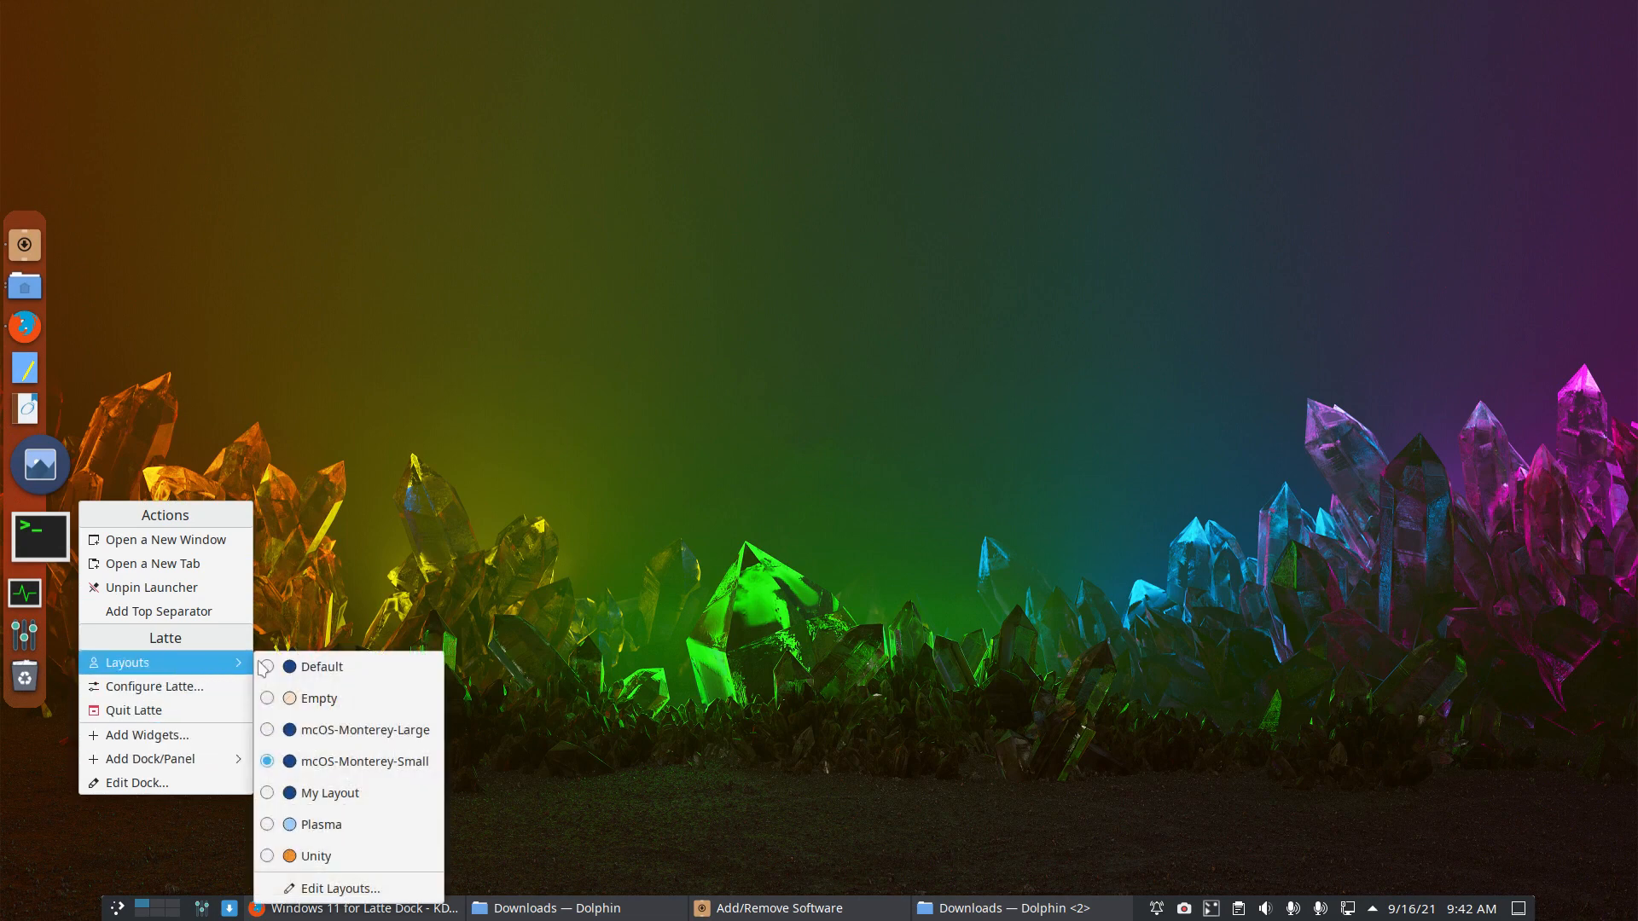
left_click(350, 890)
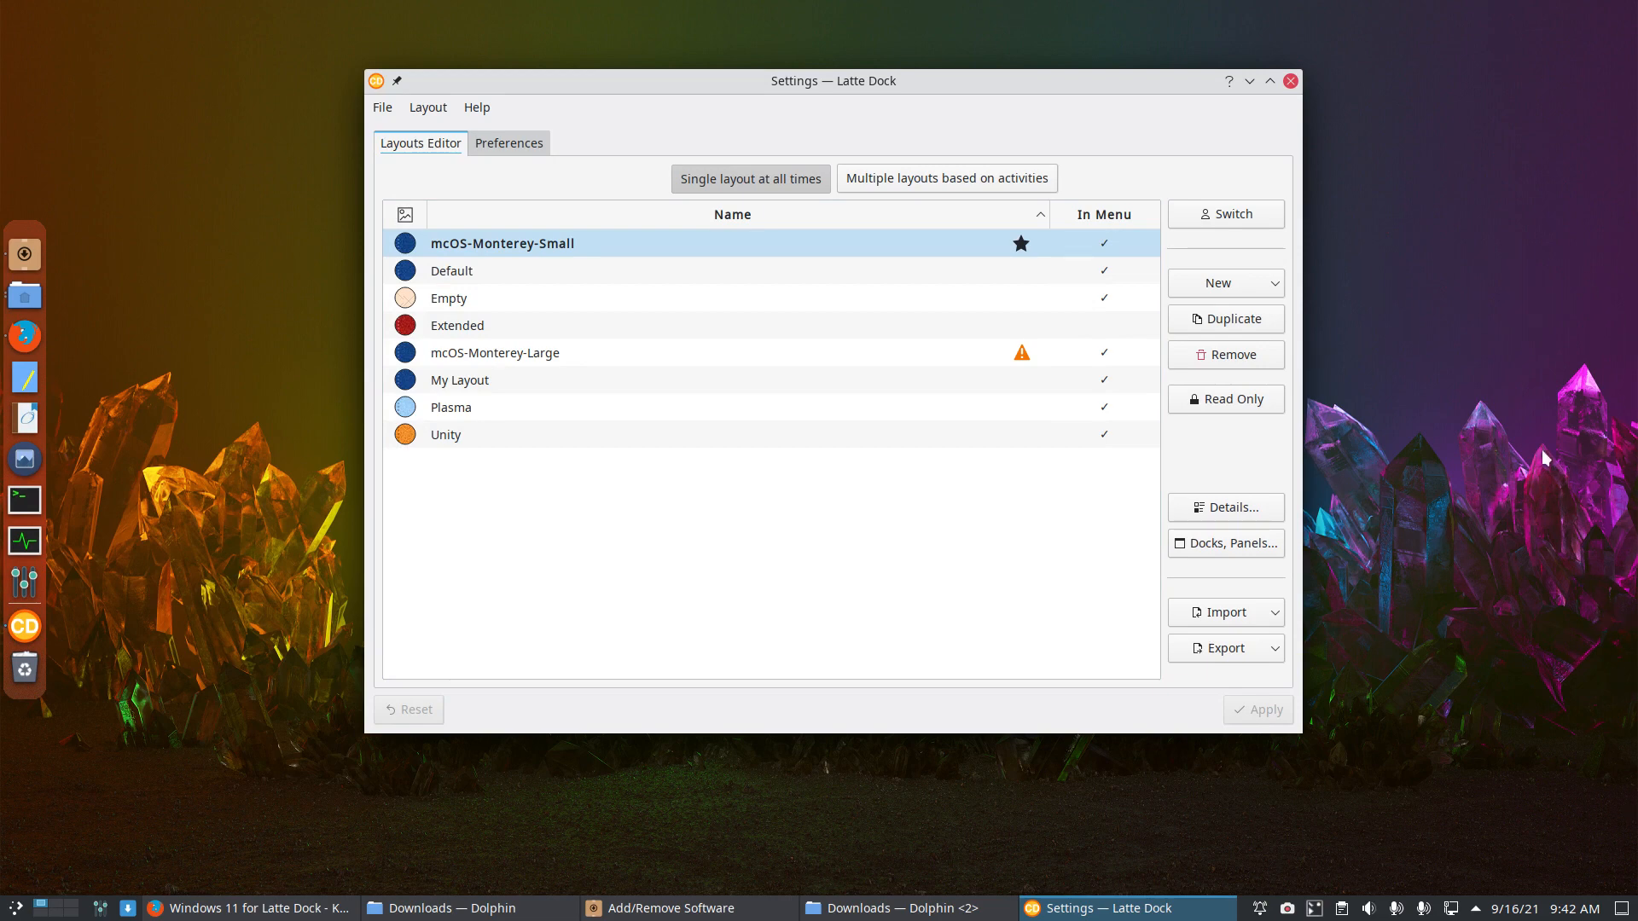
left_click(509, 144)
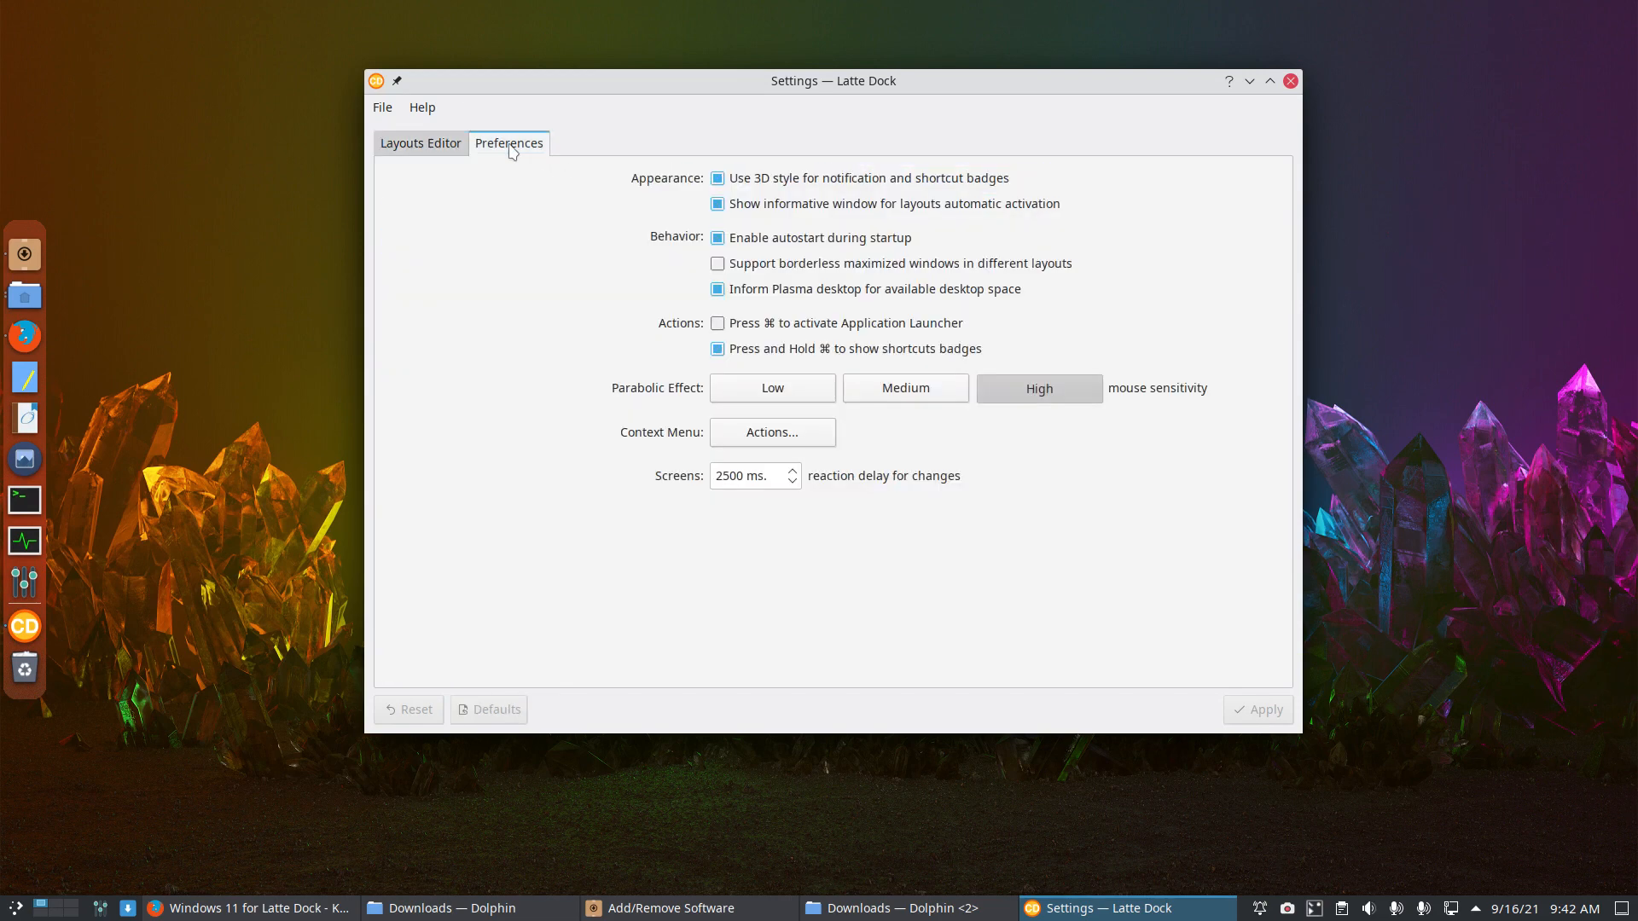
left_click(422, 147)
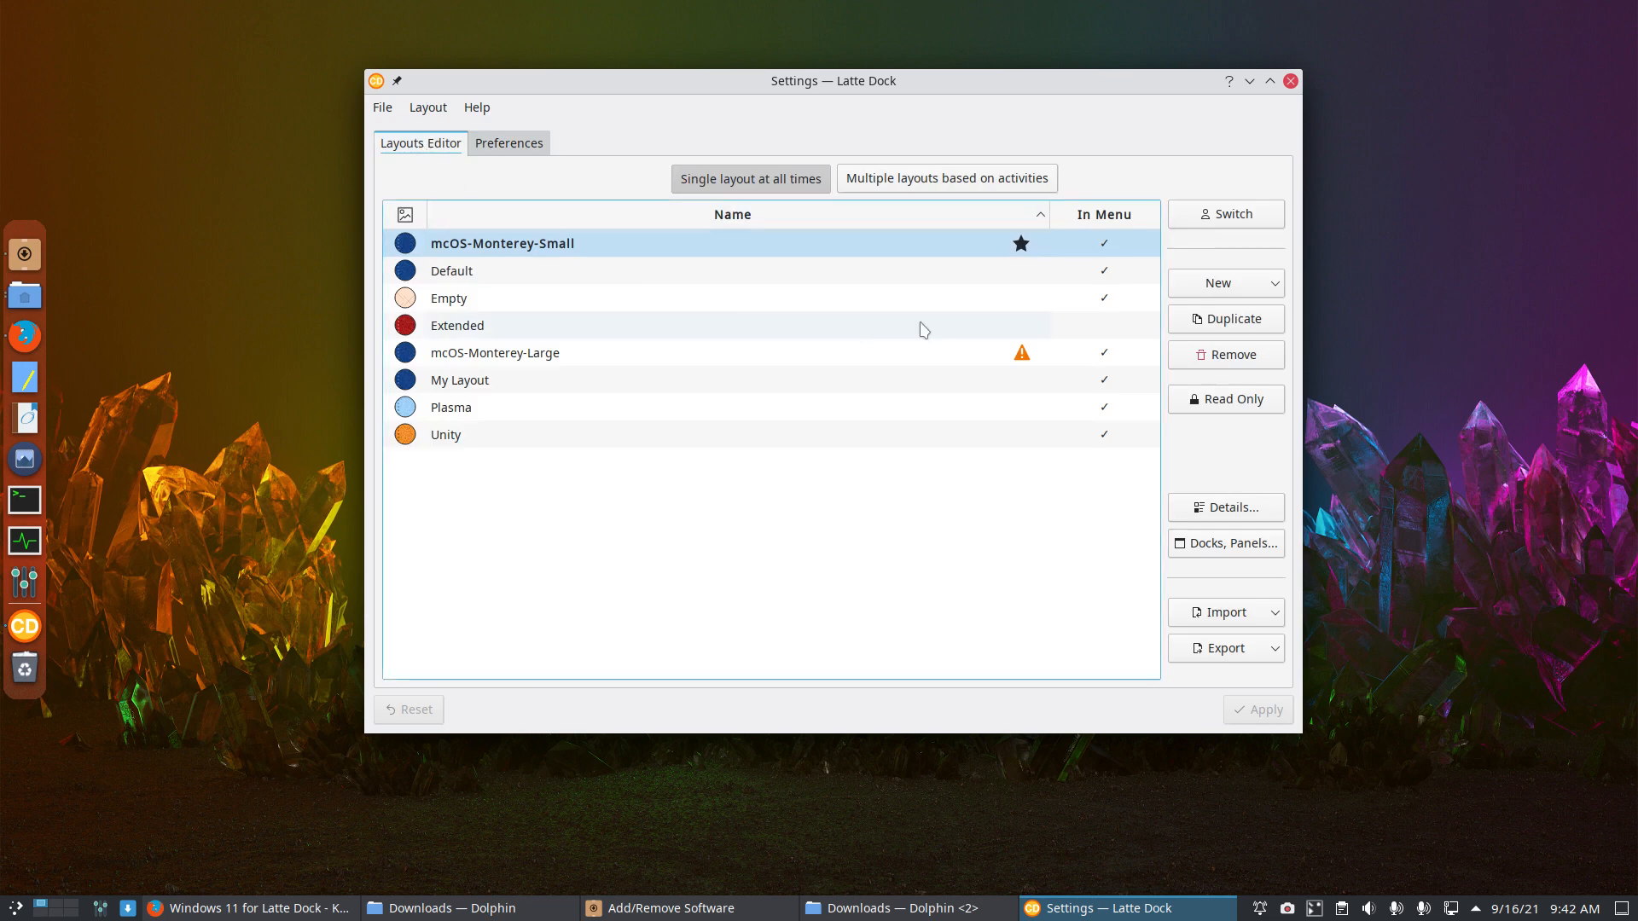
Step: Import Windows11-Small.layout.latte from the Downloads folder as a local layout file
left_click(1256, 614)
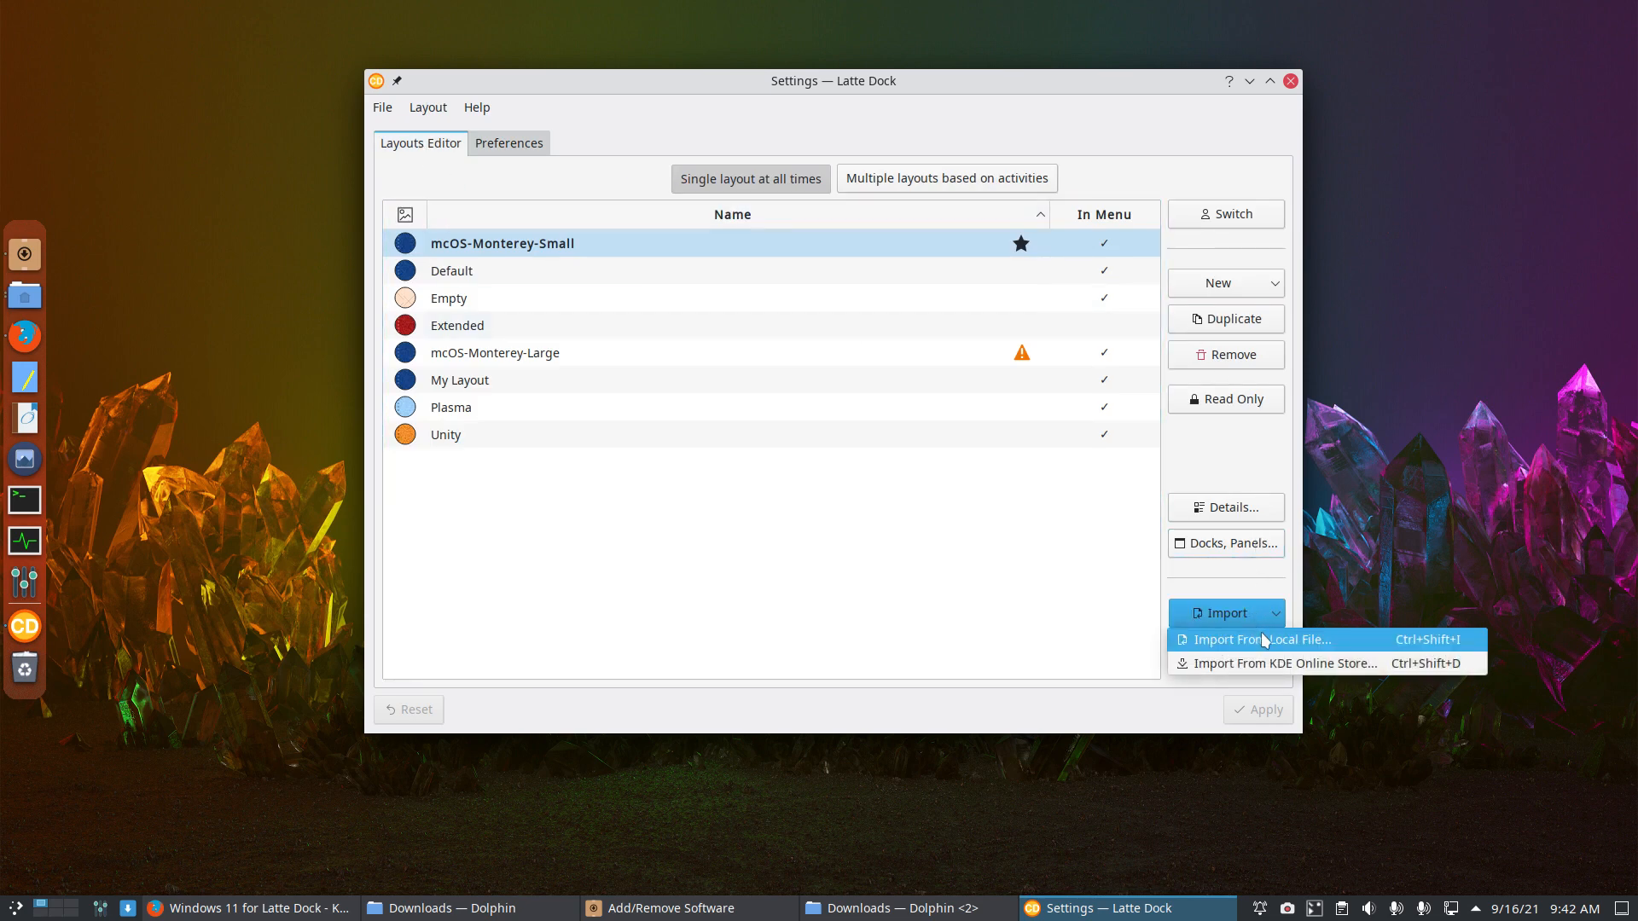
left_click(1266, 641)
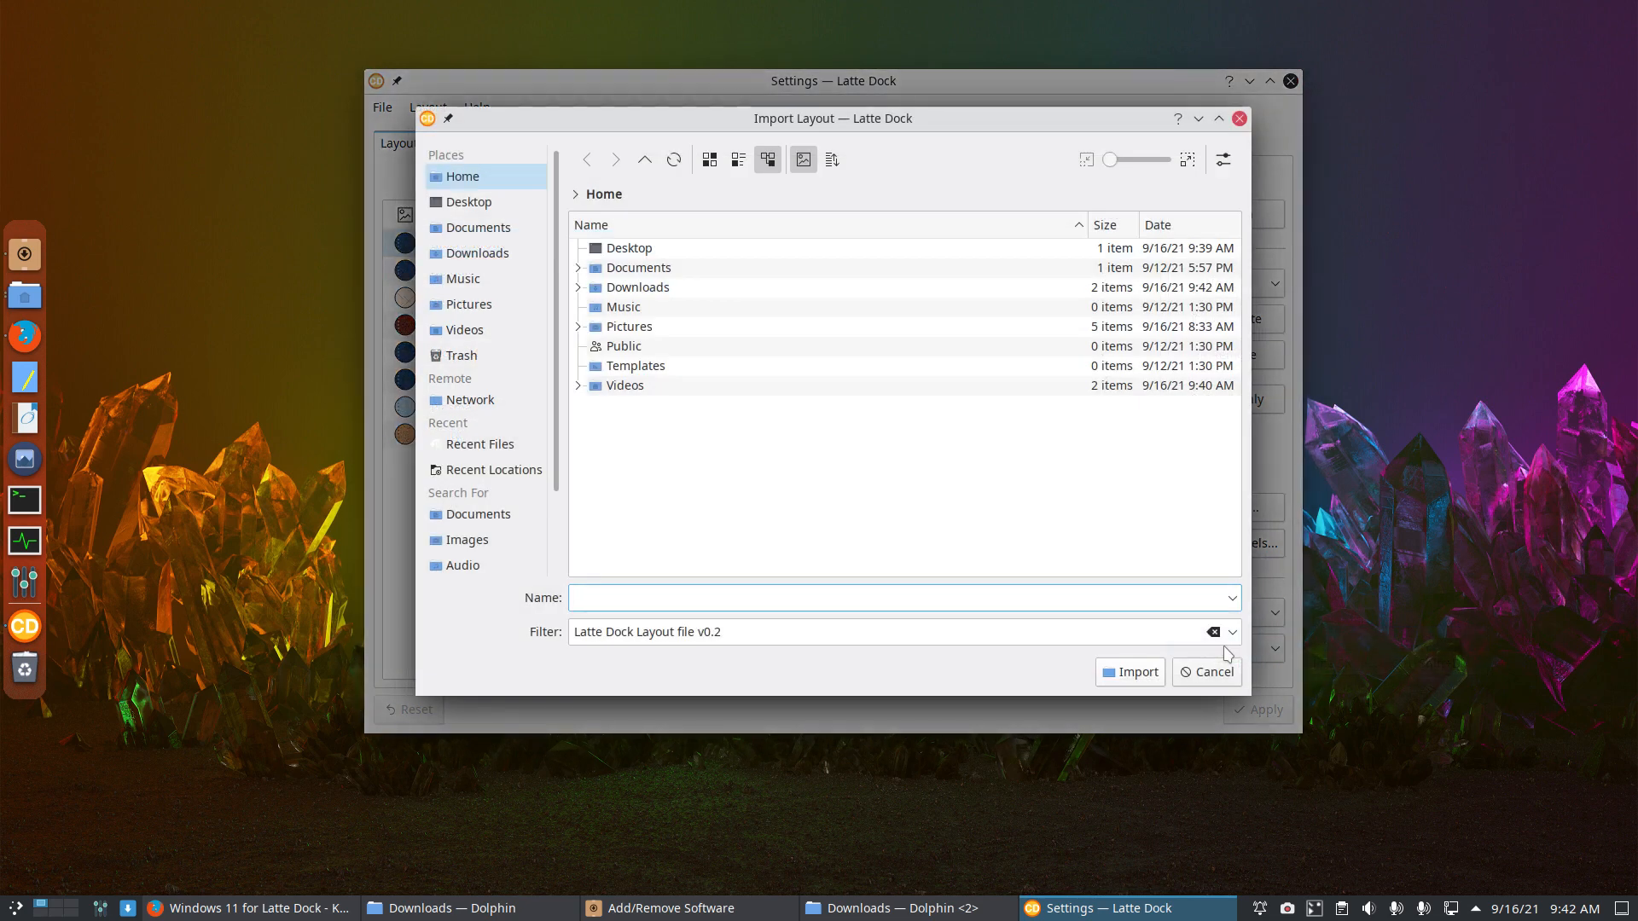
double_click(654, 289)
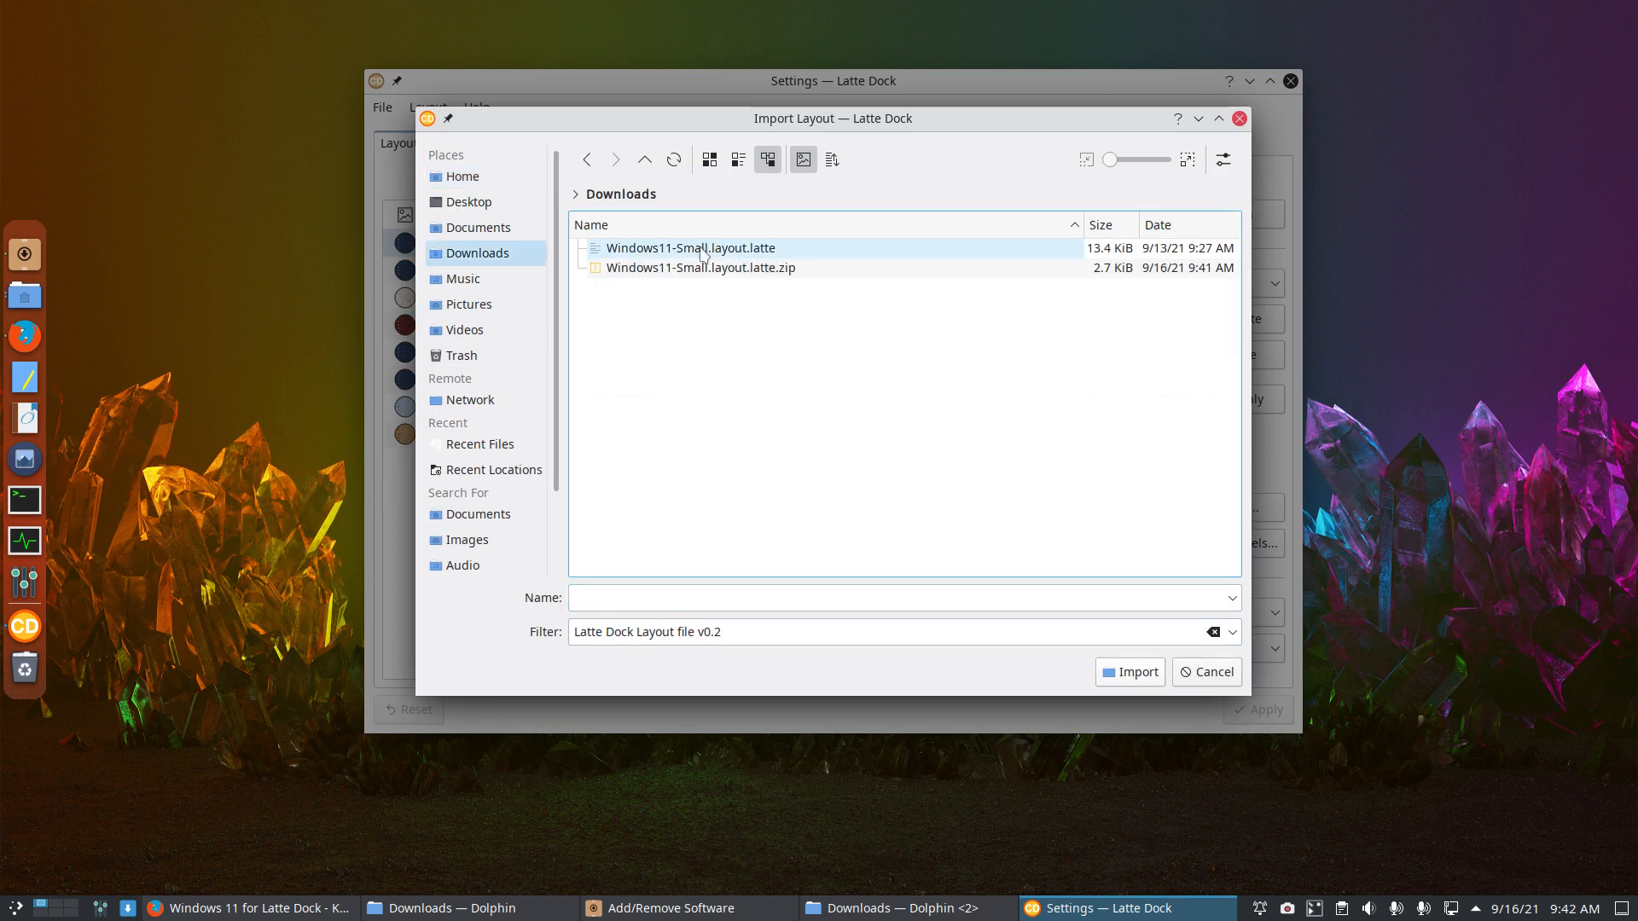
left_click(702, 254)
left_click(1130, 672)
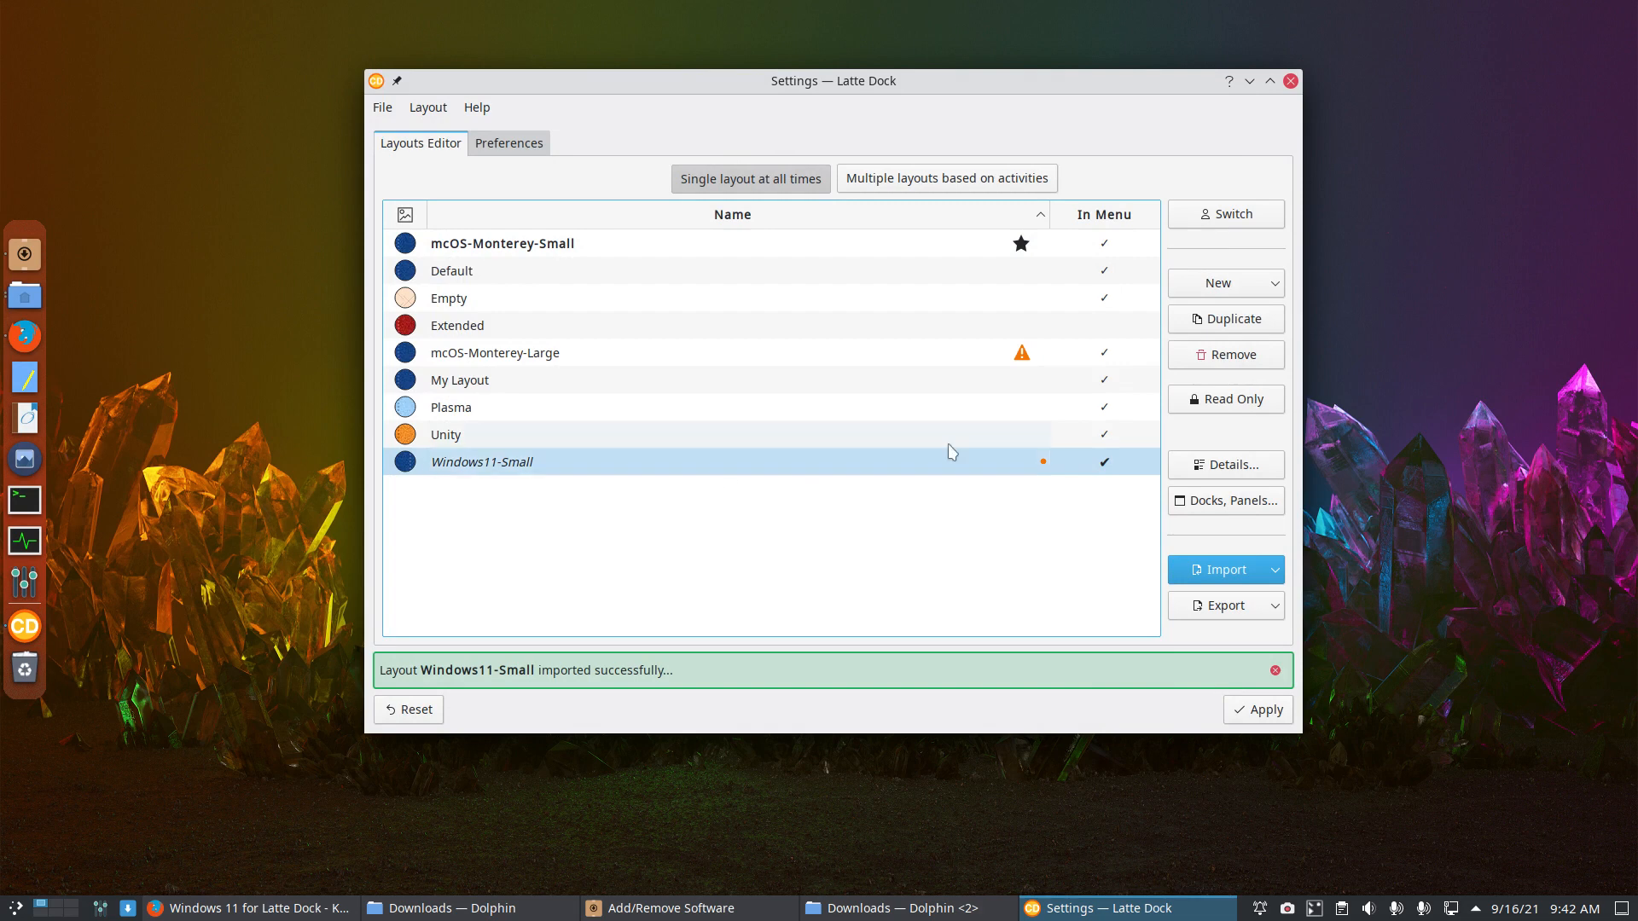
Step: Apply the layout changes and switch the dock to the Windows11-Small layout
left_click(1204, 217)
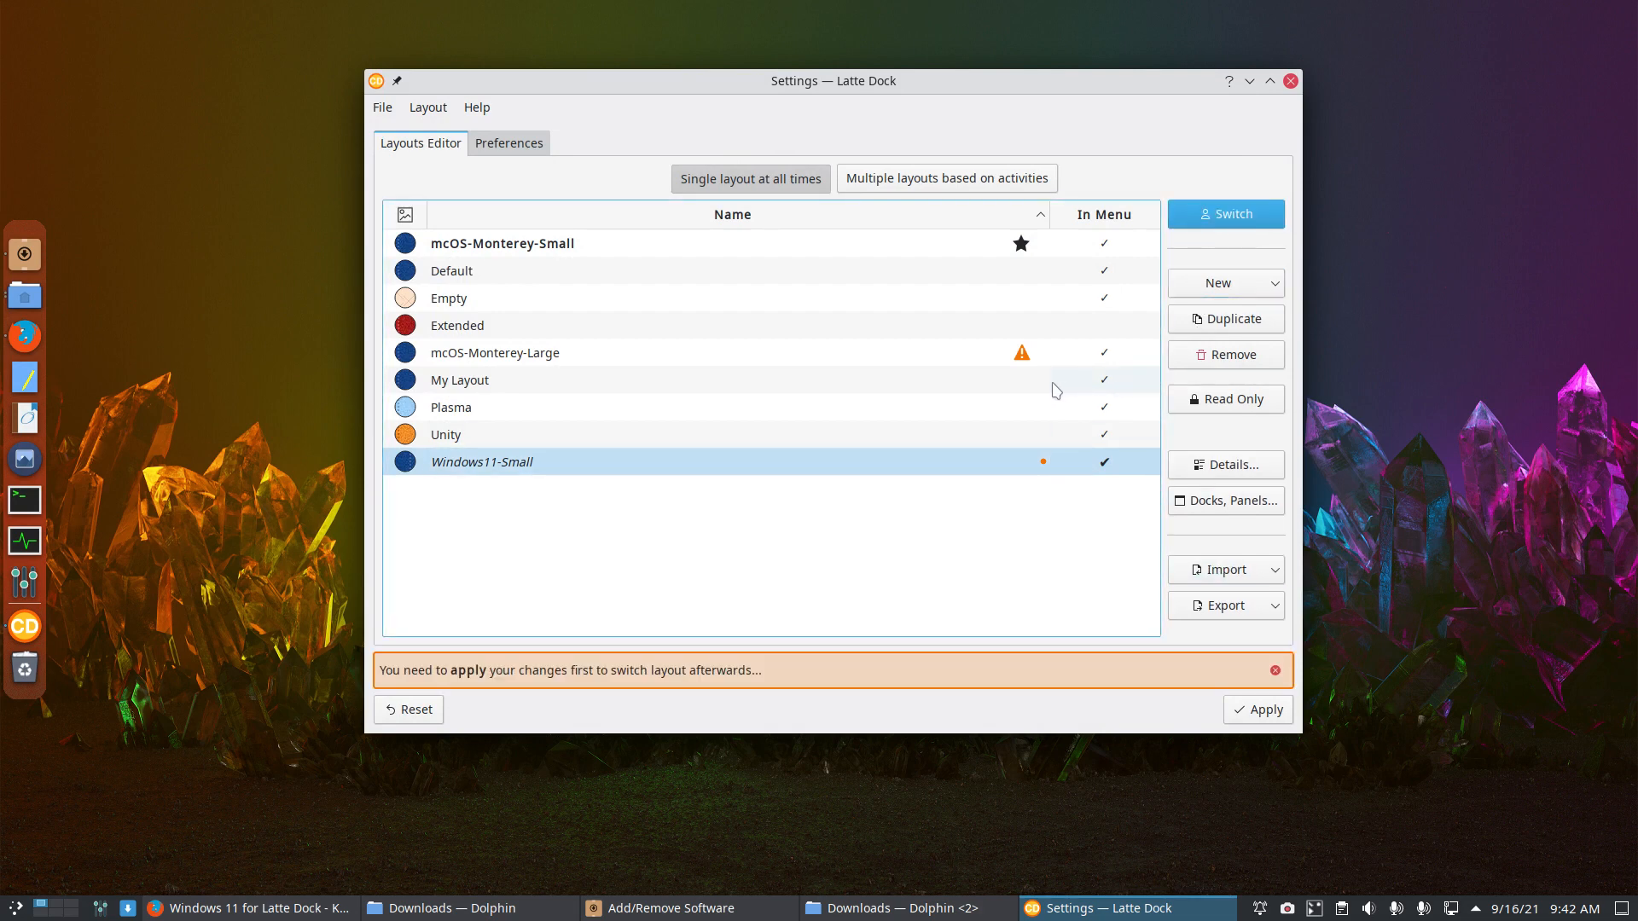
left_click(1266, 712)
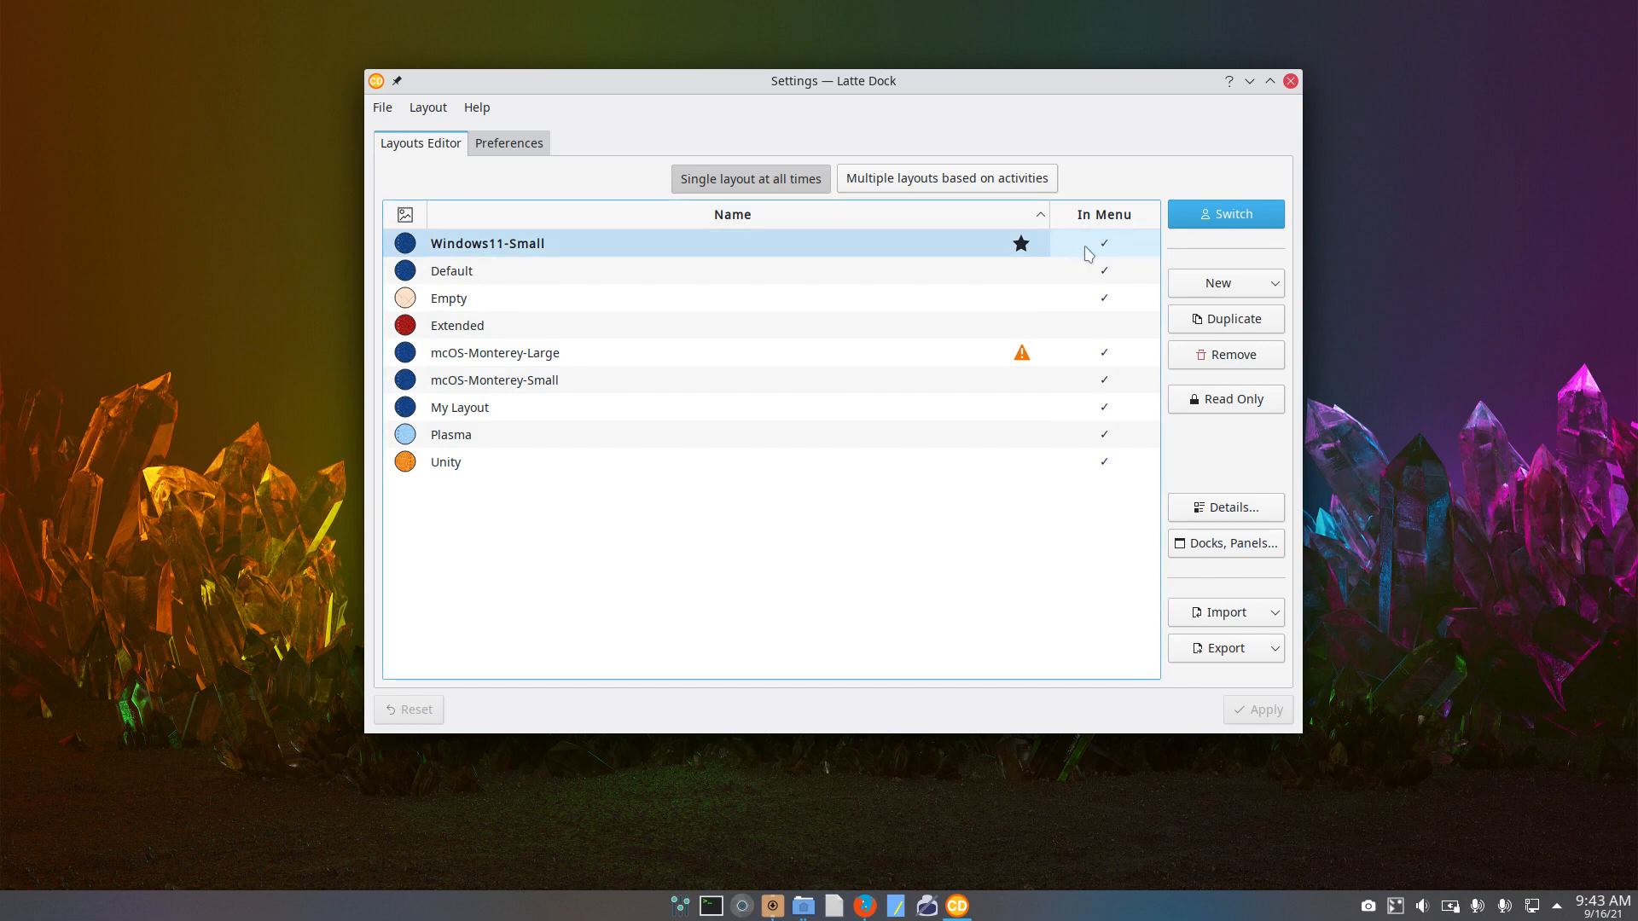
Step: Examine the Windows11-Small layout's details, including the selectable layouts, and leave them without changes
left_click(956, 248)
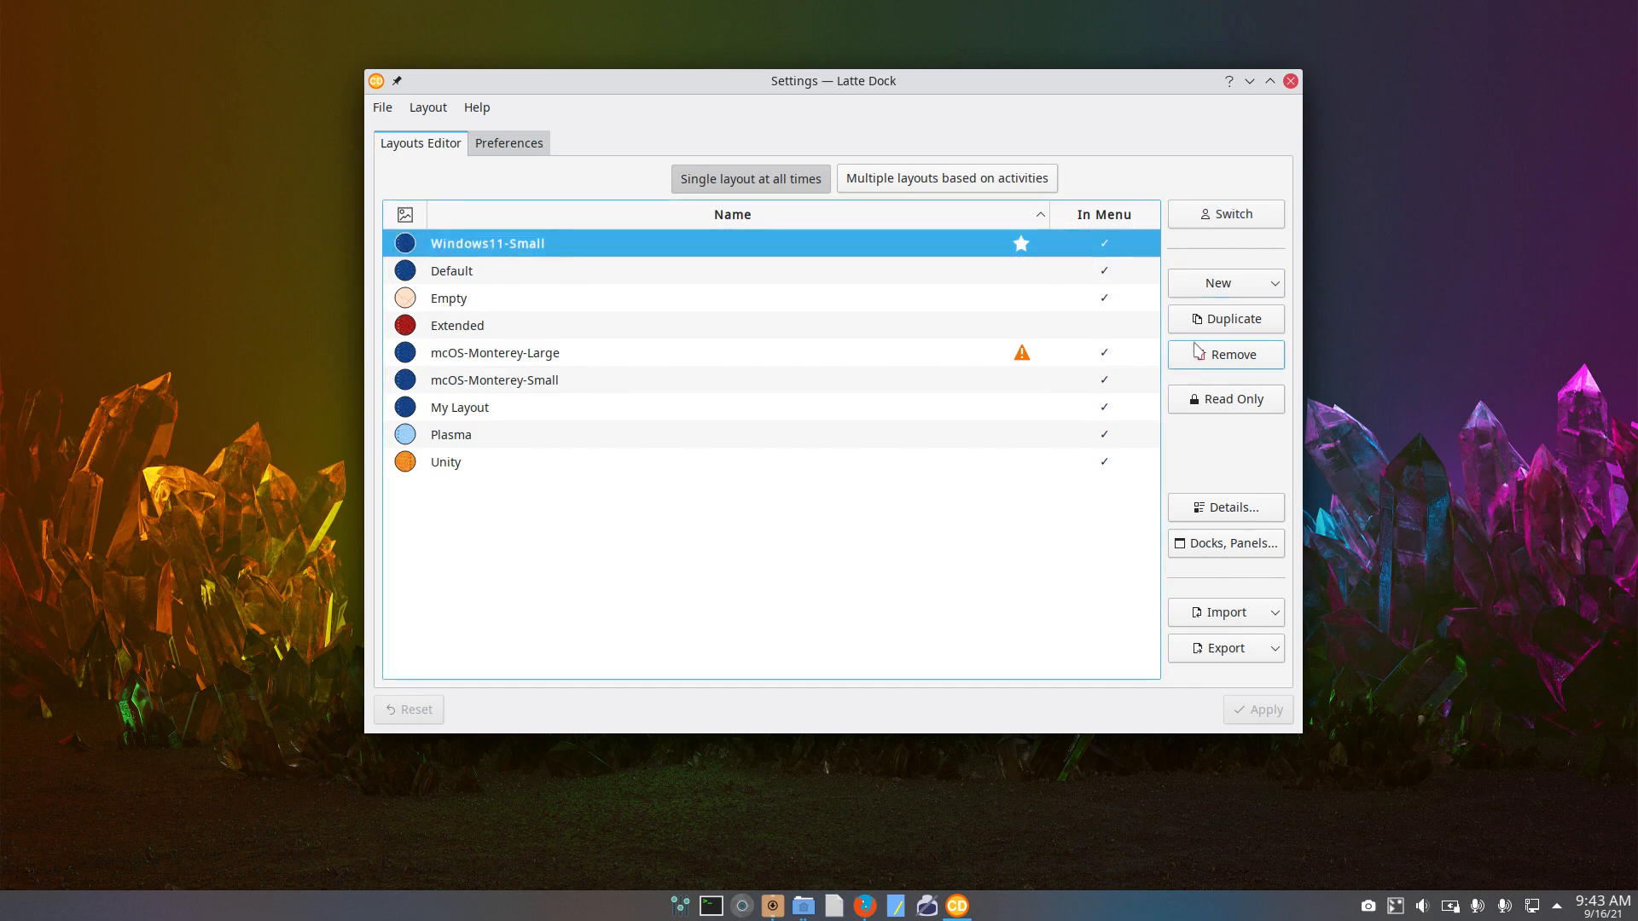
left_click(1201, 511)
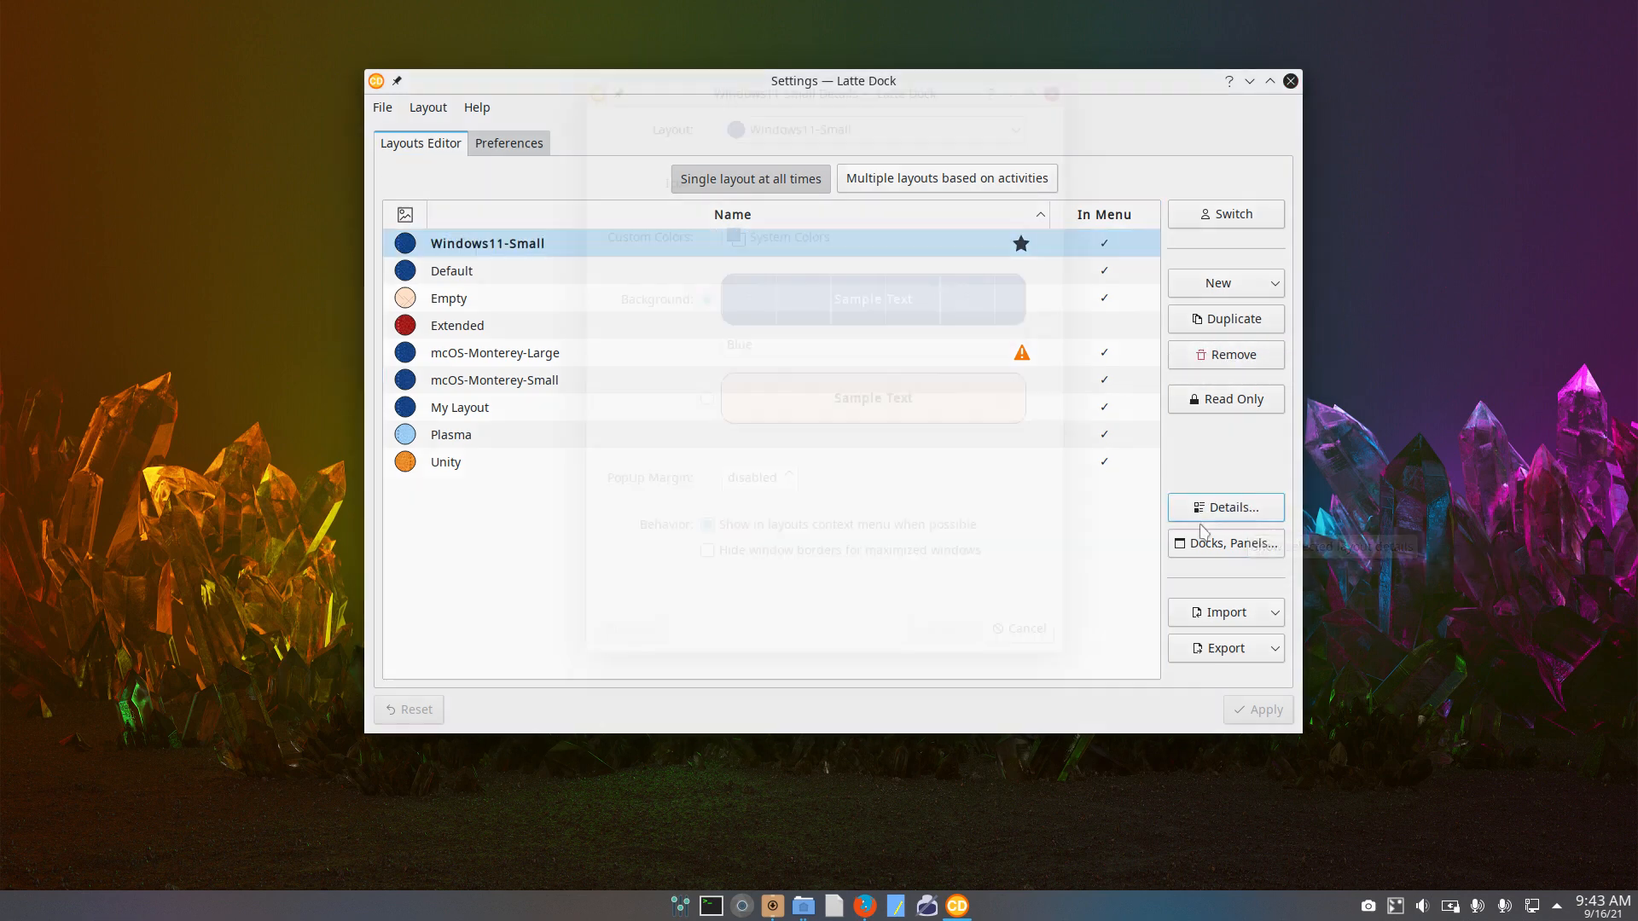
left_click(955, 129)
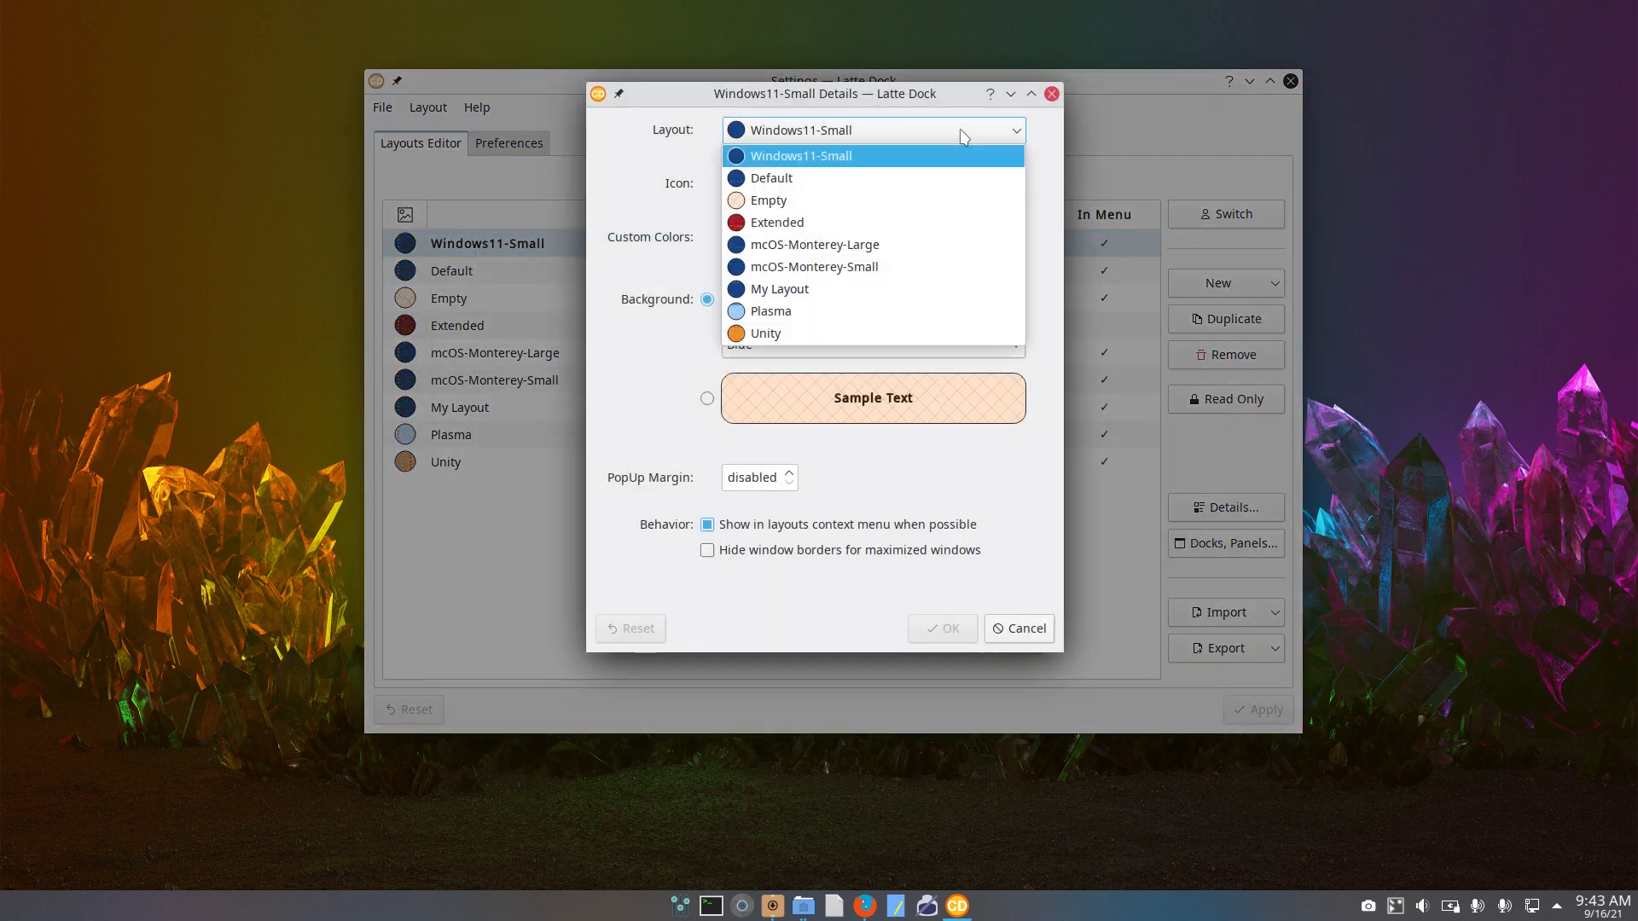
left_click(642, 140)
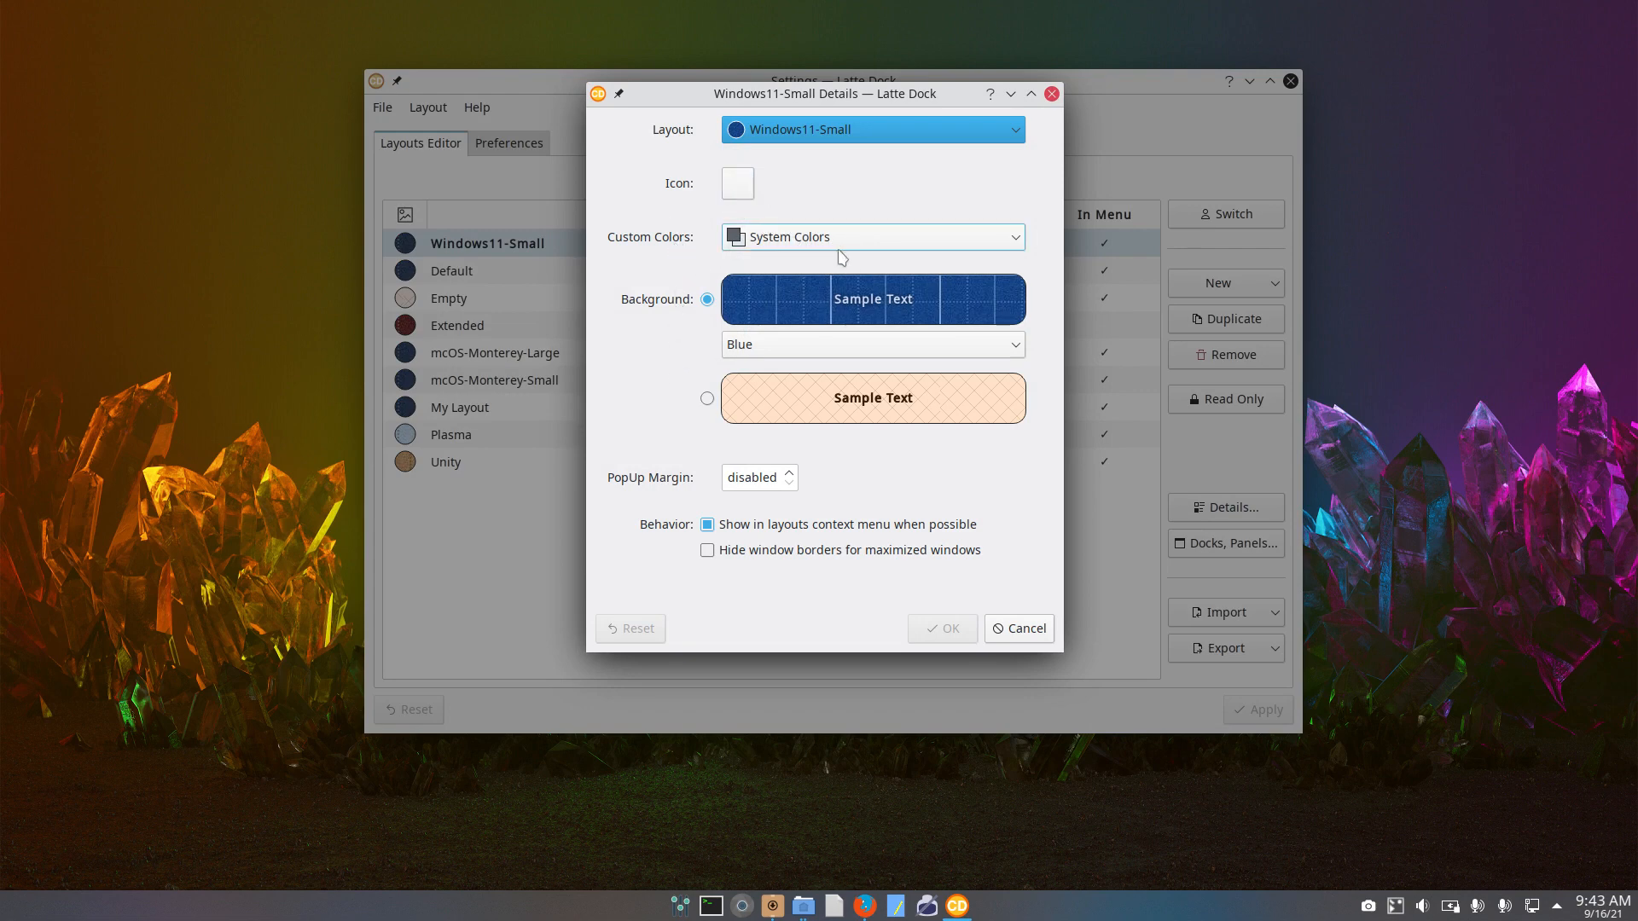
left_click(1015, 629)
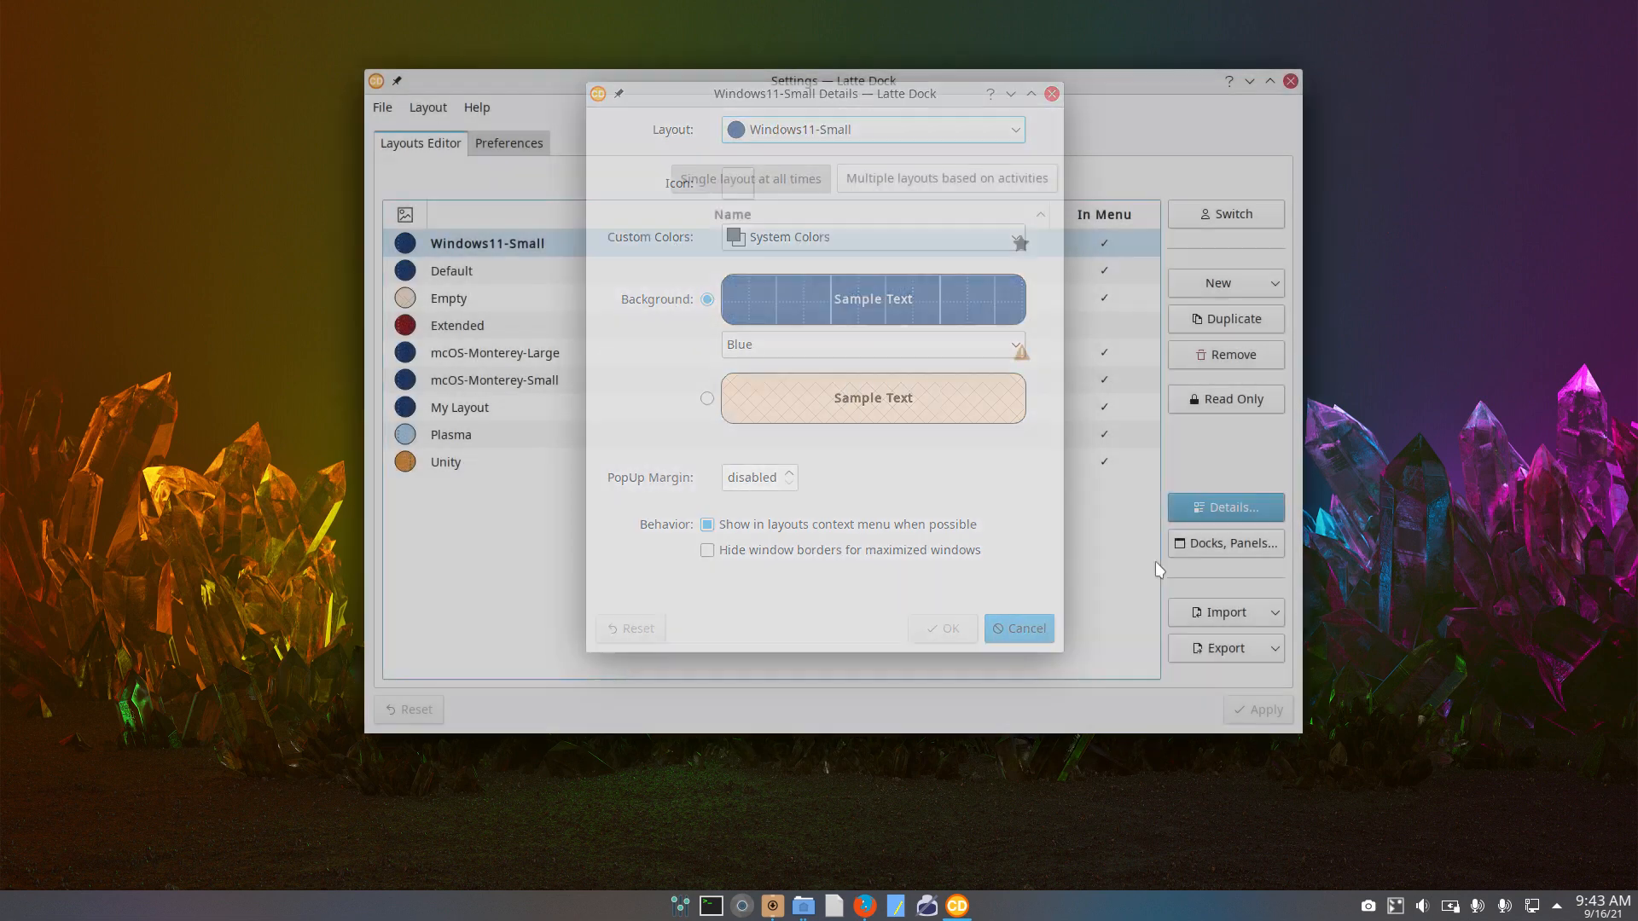
Step: Review the docks and panels belonging to the Windows11-Small layout, then close the Latte Dock settings
left_click(1246, 543)
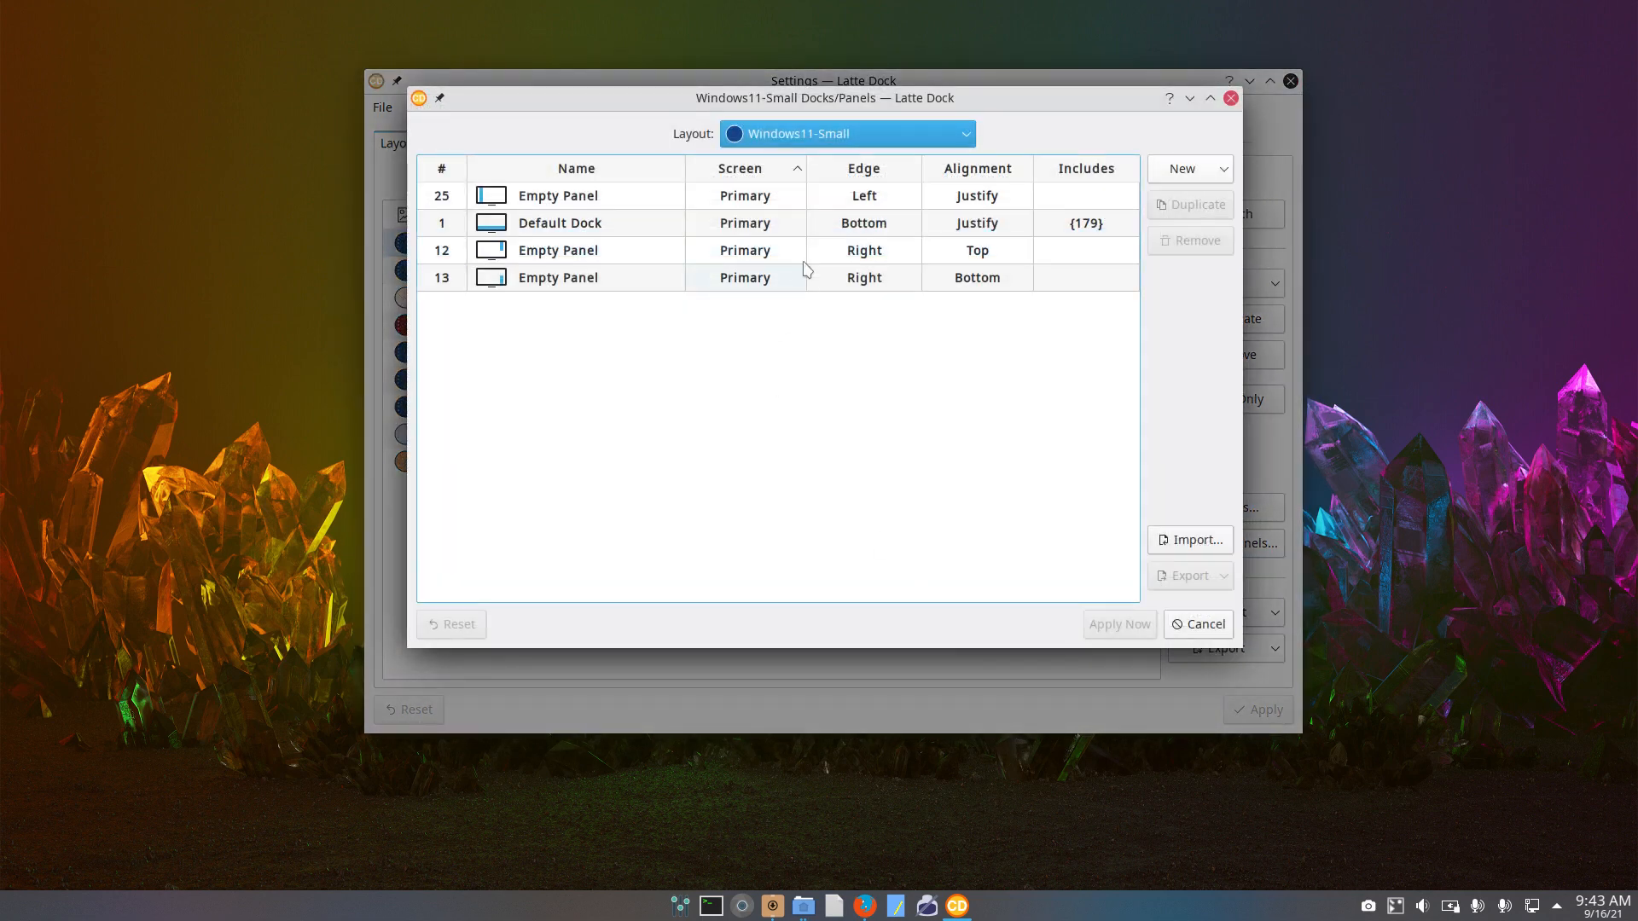
left_click(872, 202)
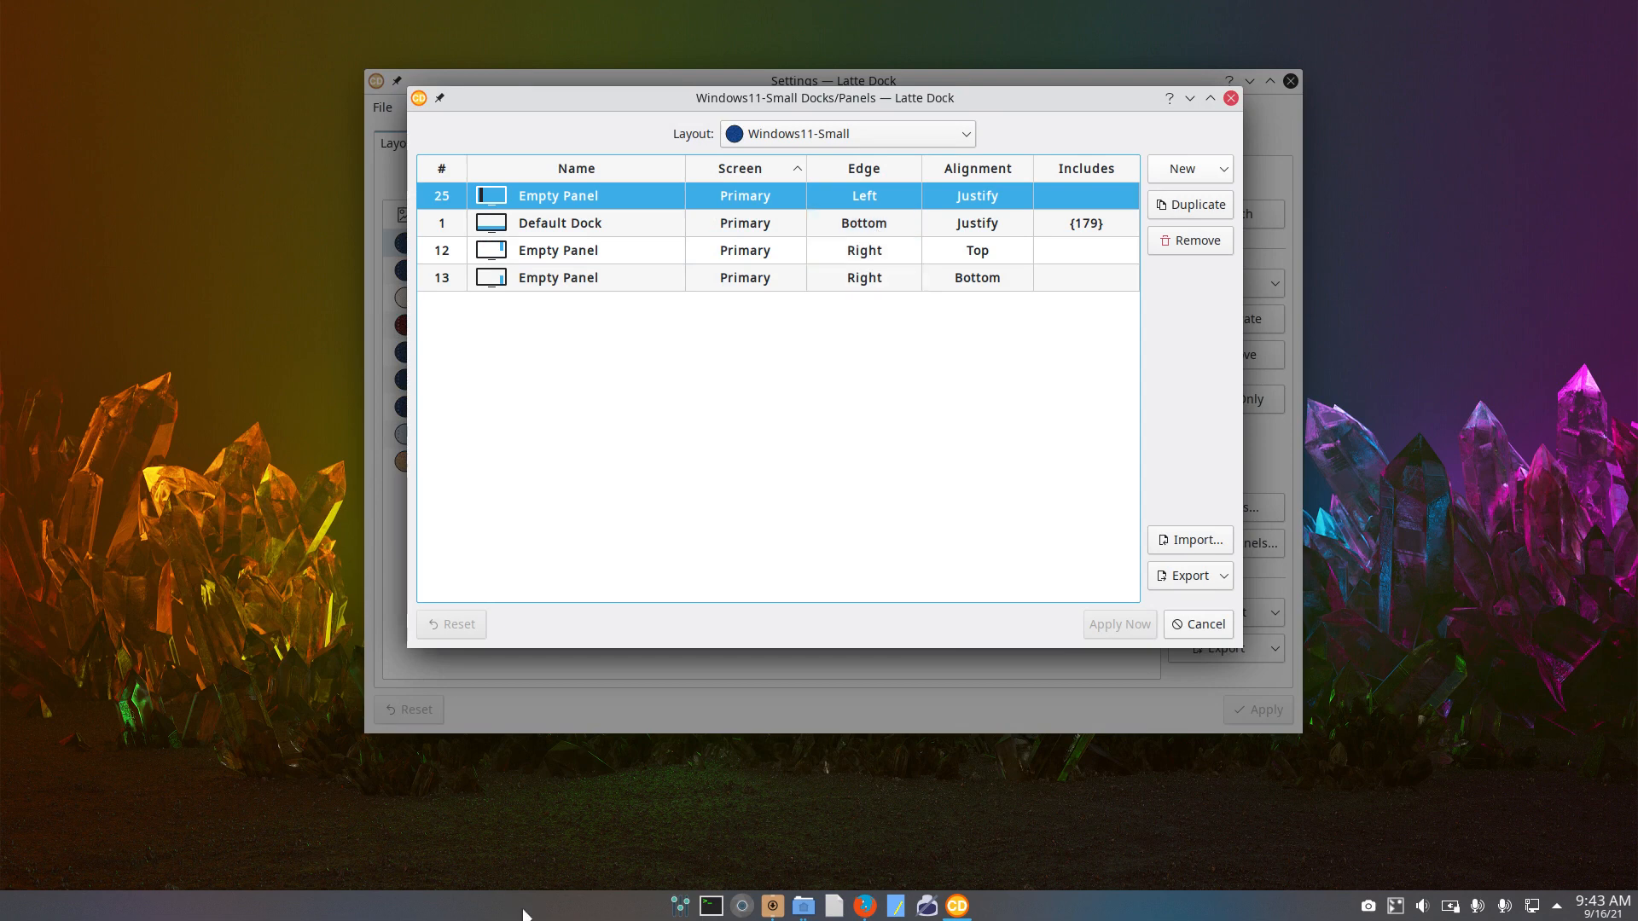
left_click(1193, 619)
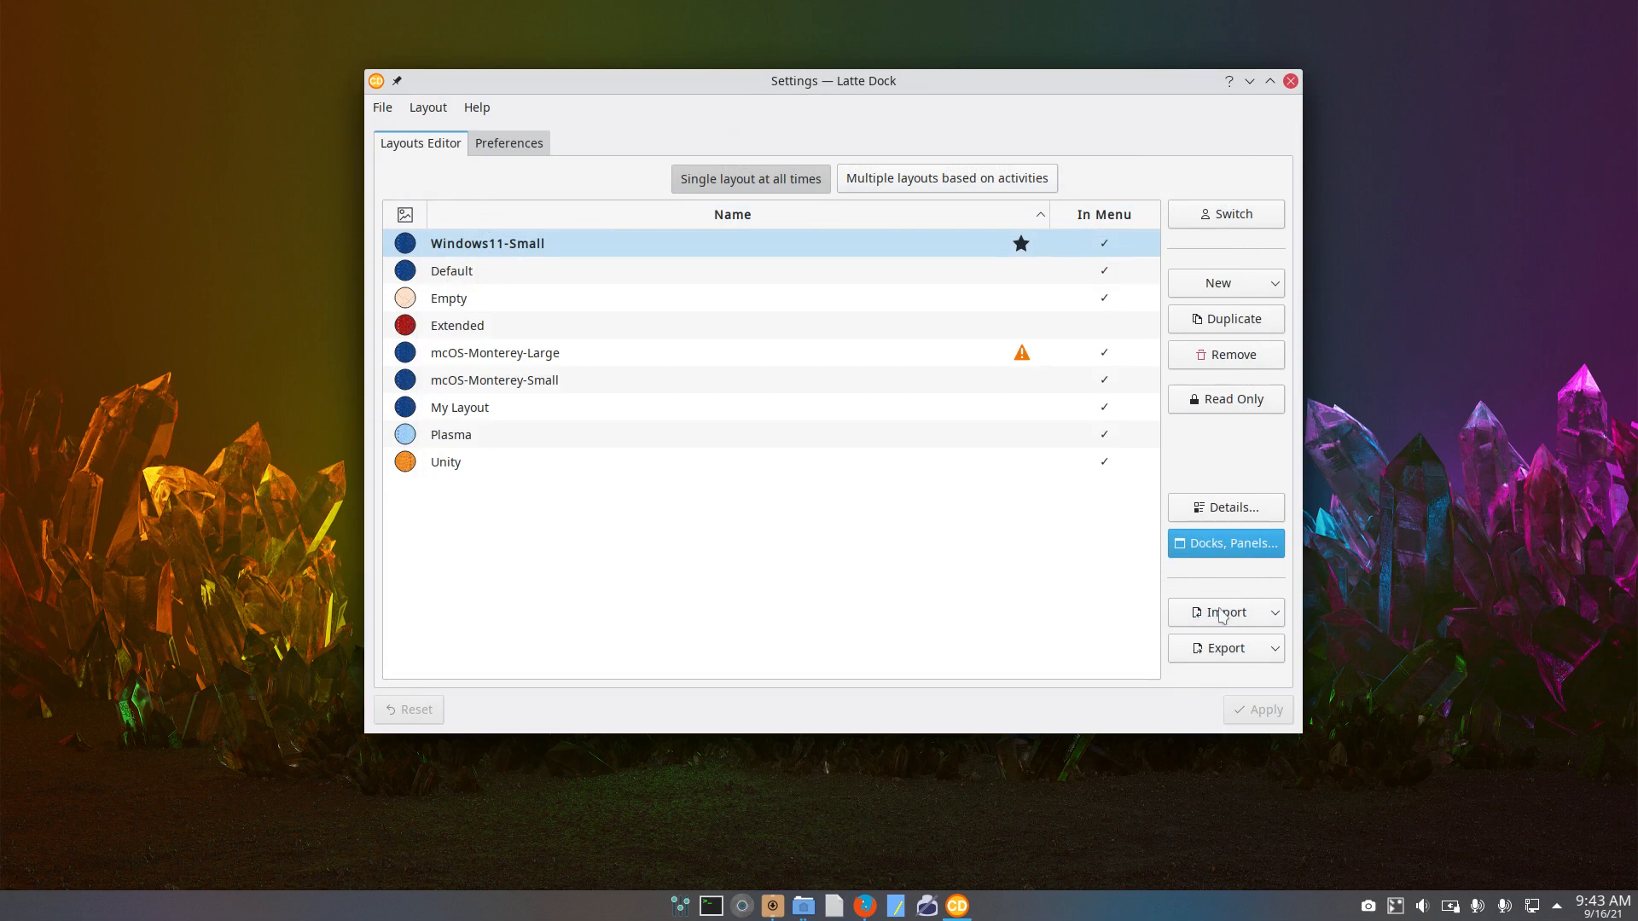
left_click(1291, 80)
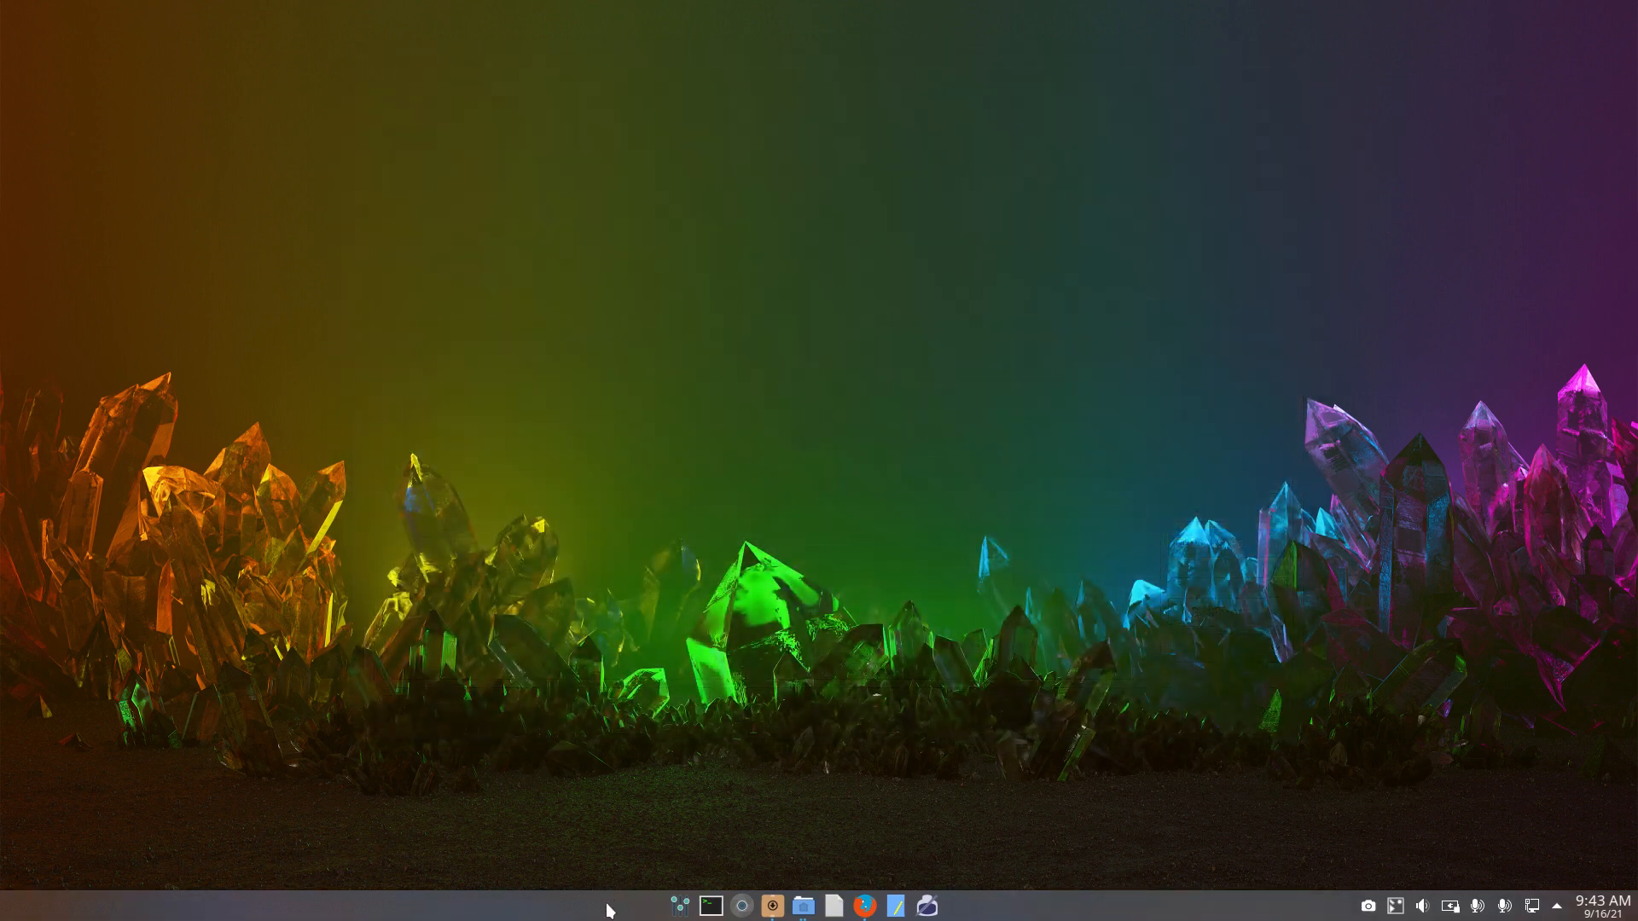
right_click(609, 911)
left_click(682, 894)
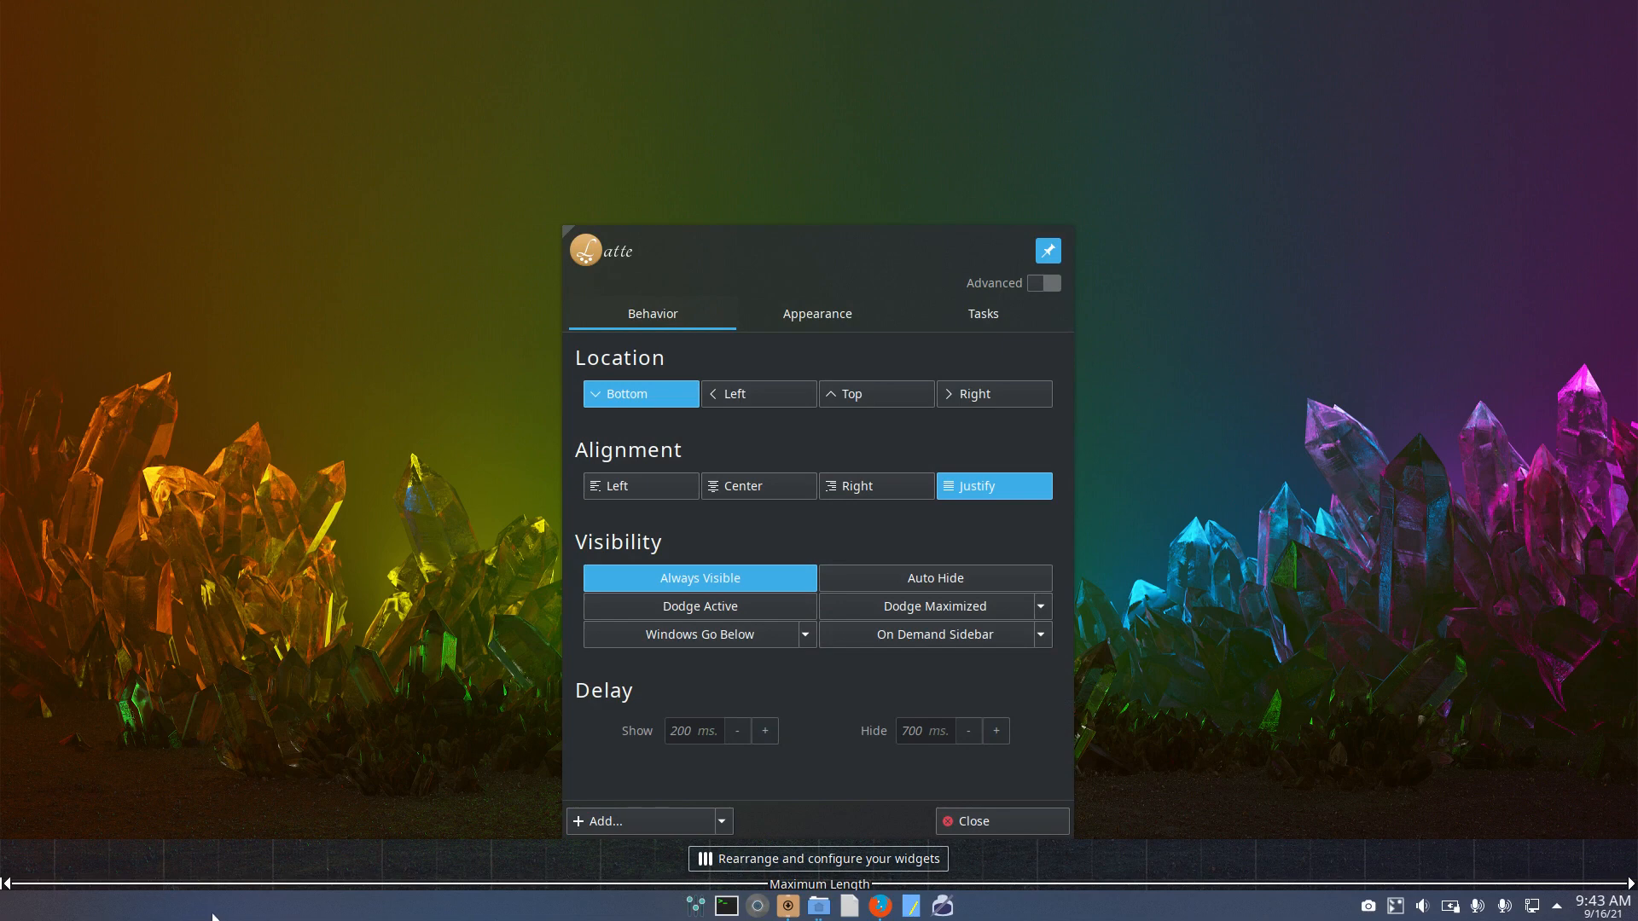
key("Escape")
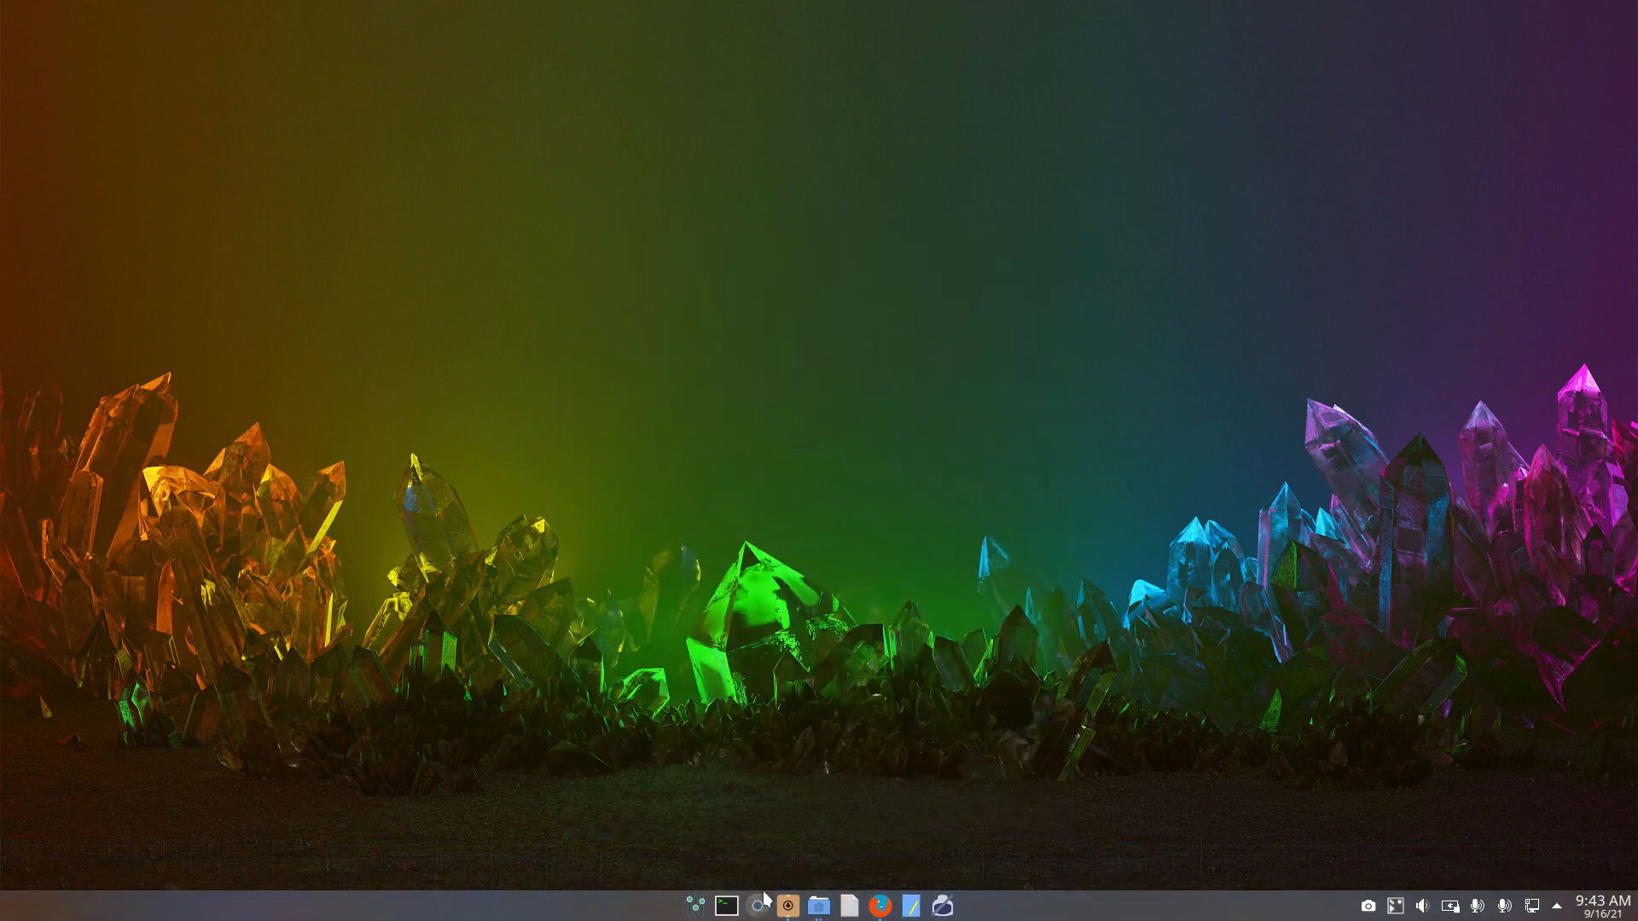
Step: Edit the Latte panel to set its location to Top, and close its settings
right_click(1046, 913)
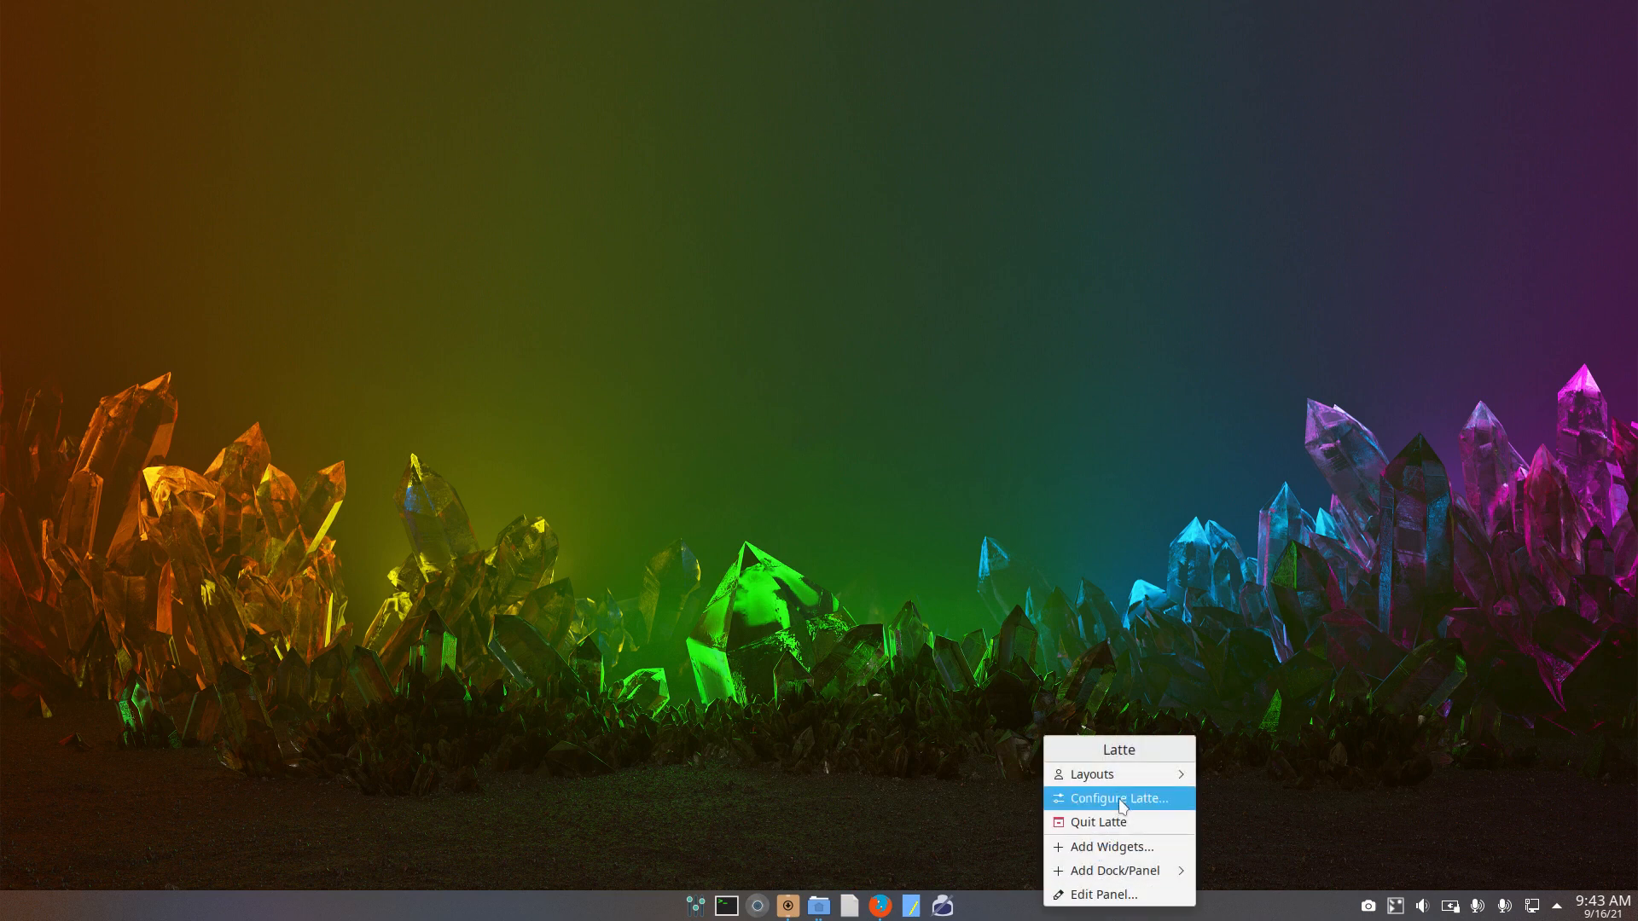
left_click(1122, 898)
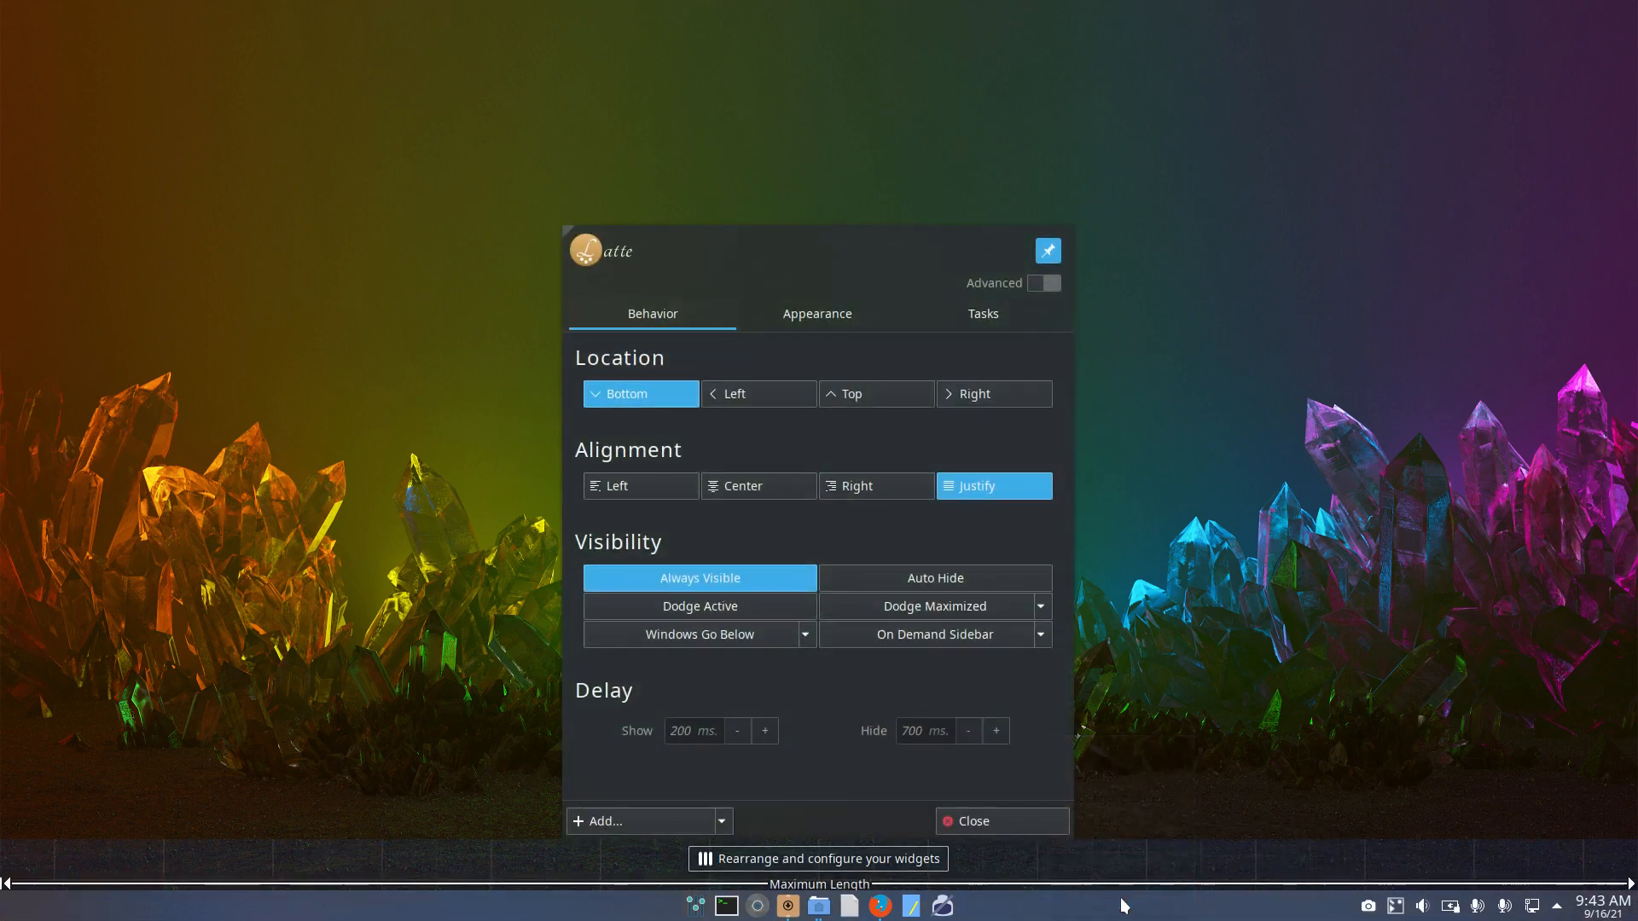
left_click(847, 397)
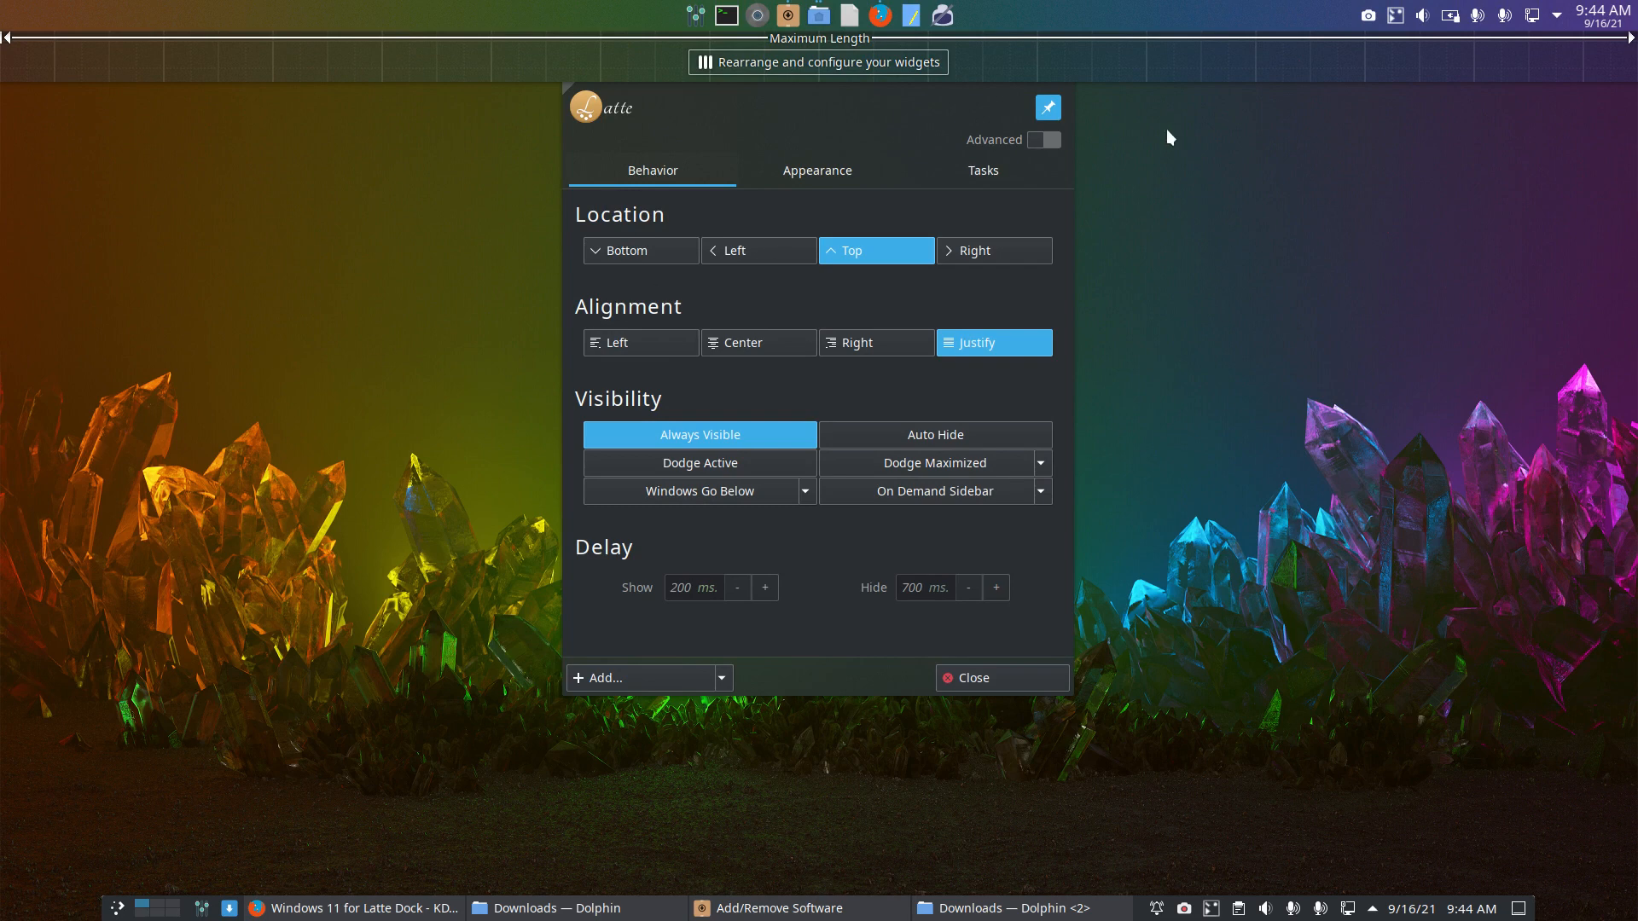
left_click(1010, 678)
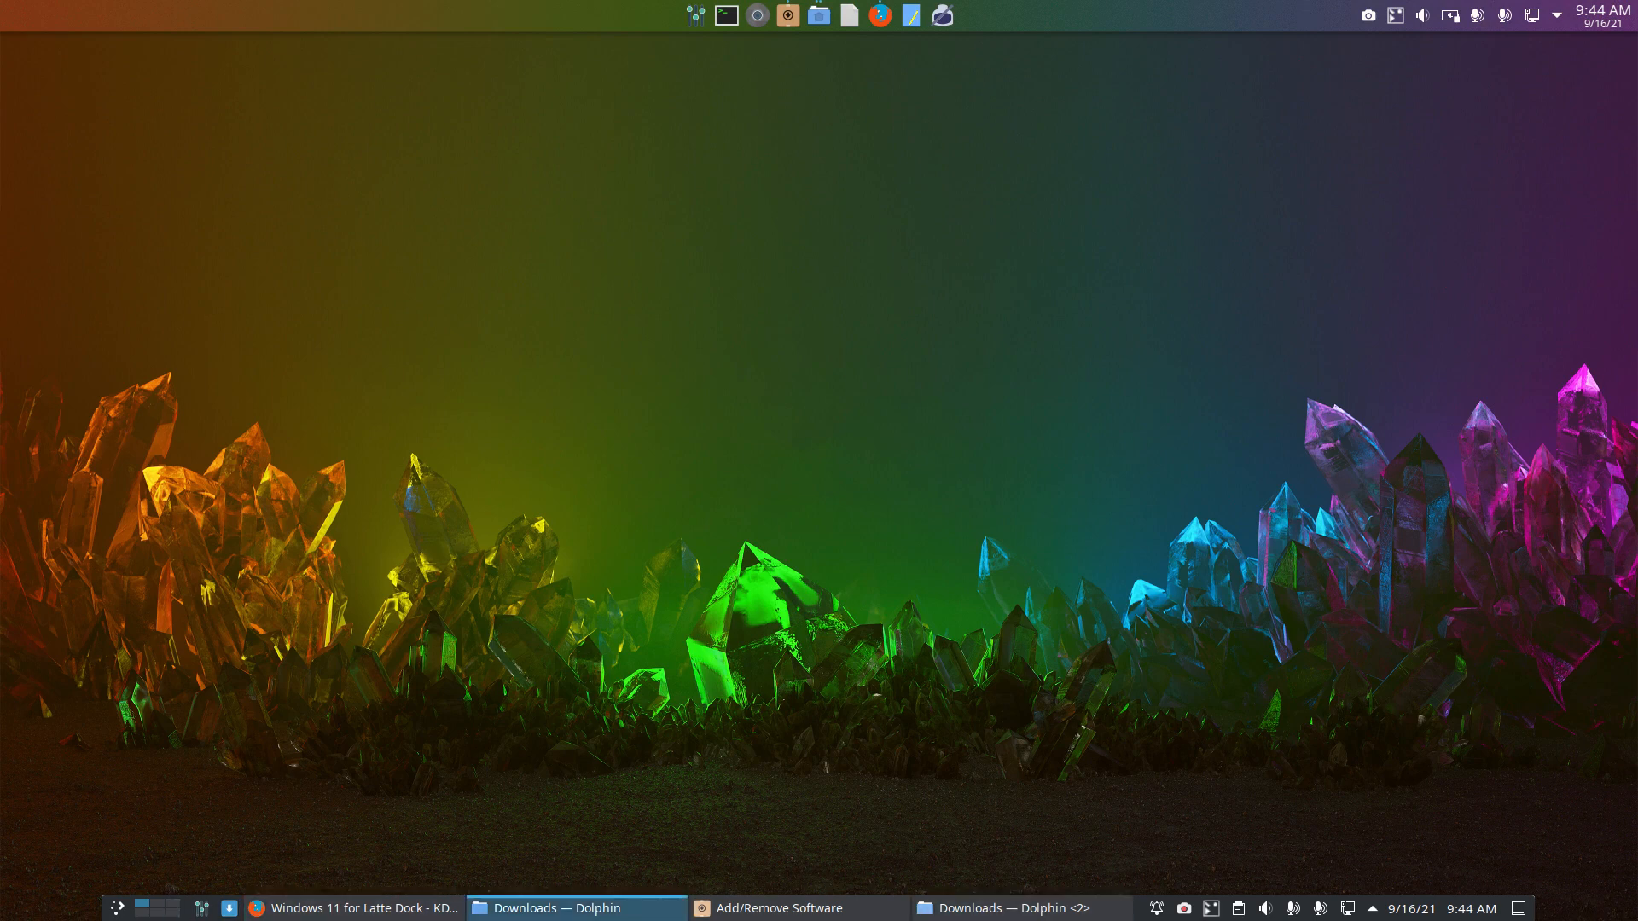
Step: Look at the original Plasma panel's application menu and the Latte panel's clock calendar
left_click(120, 907)
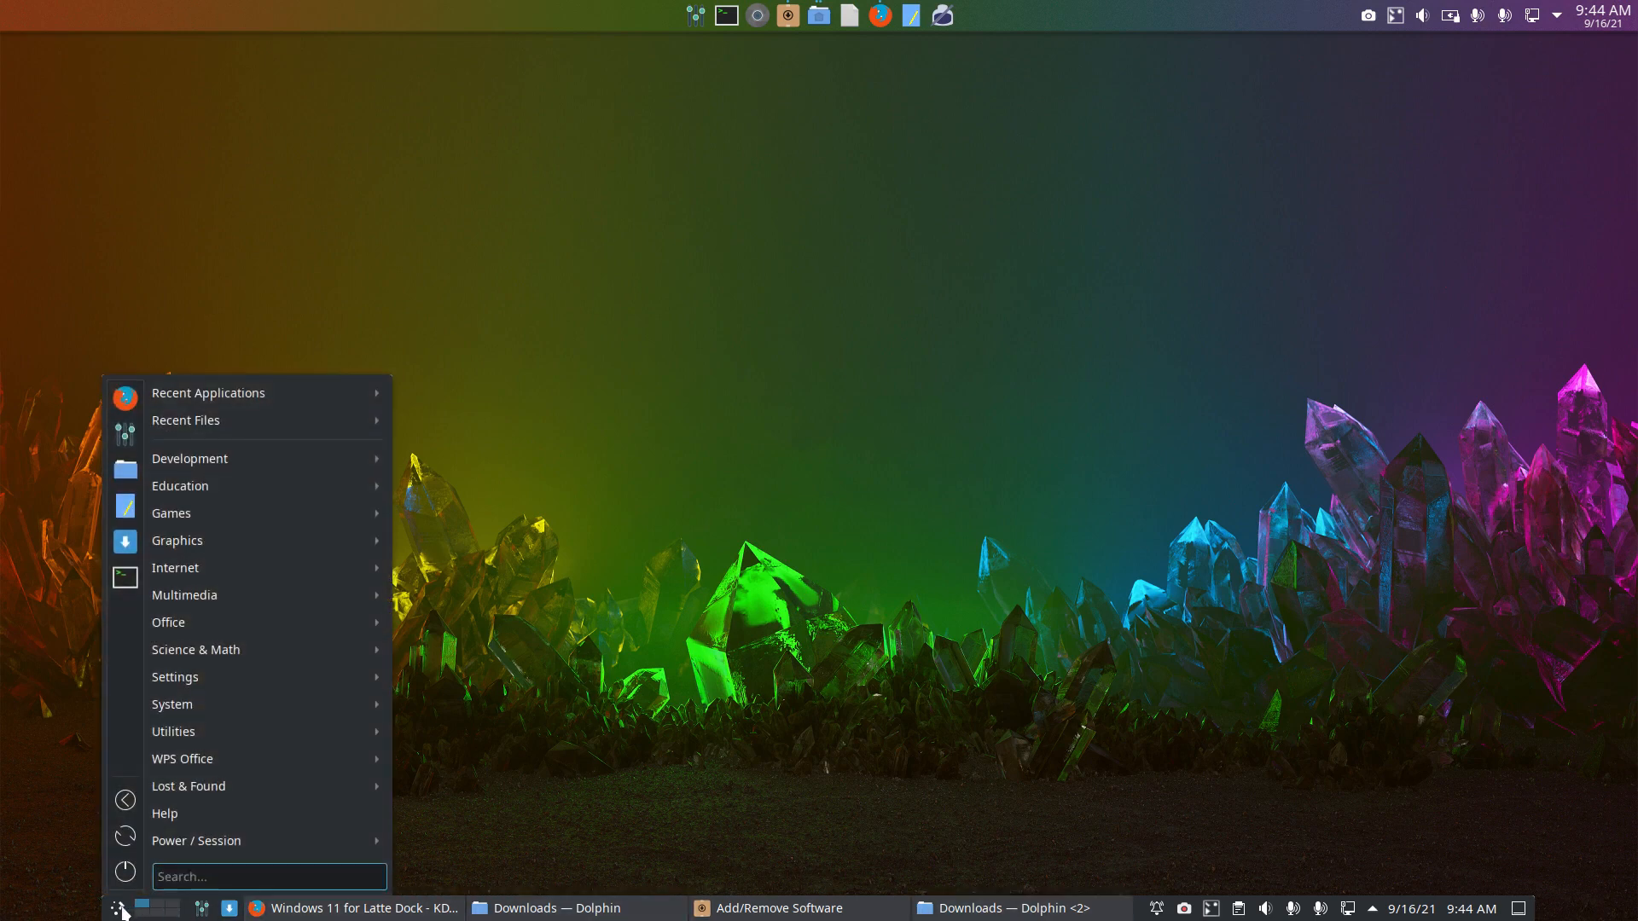
left_click(851, 350)
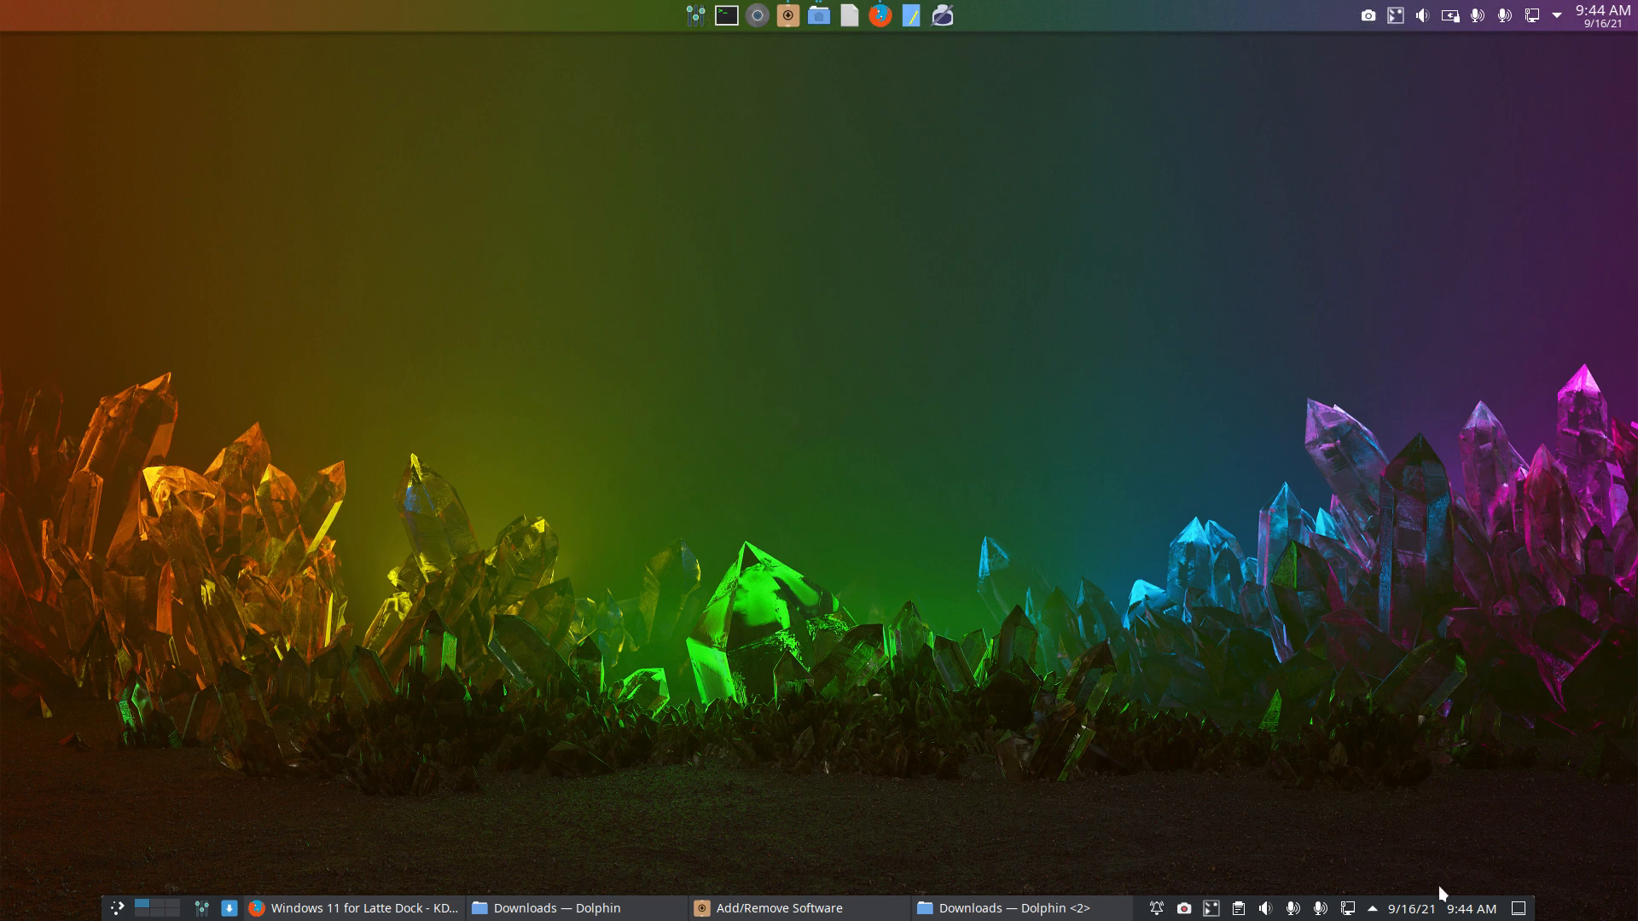
left_click(1612, 23)
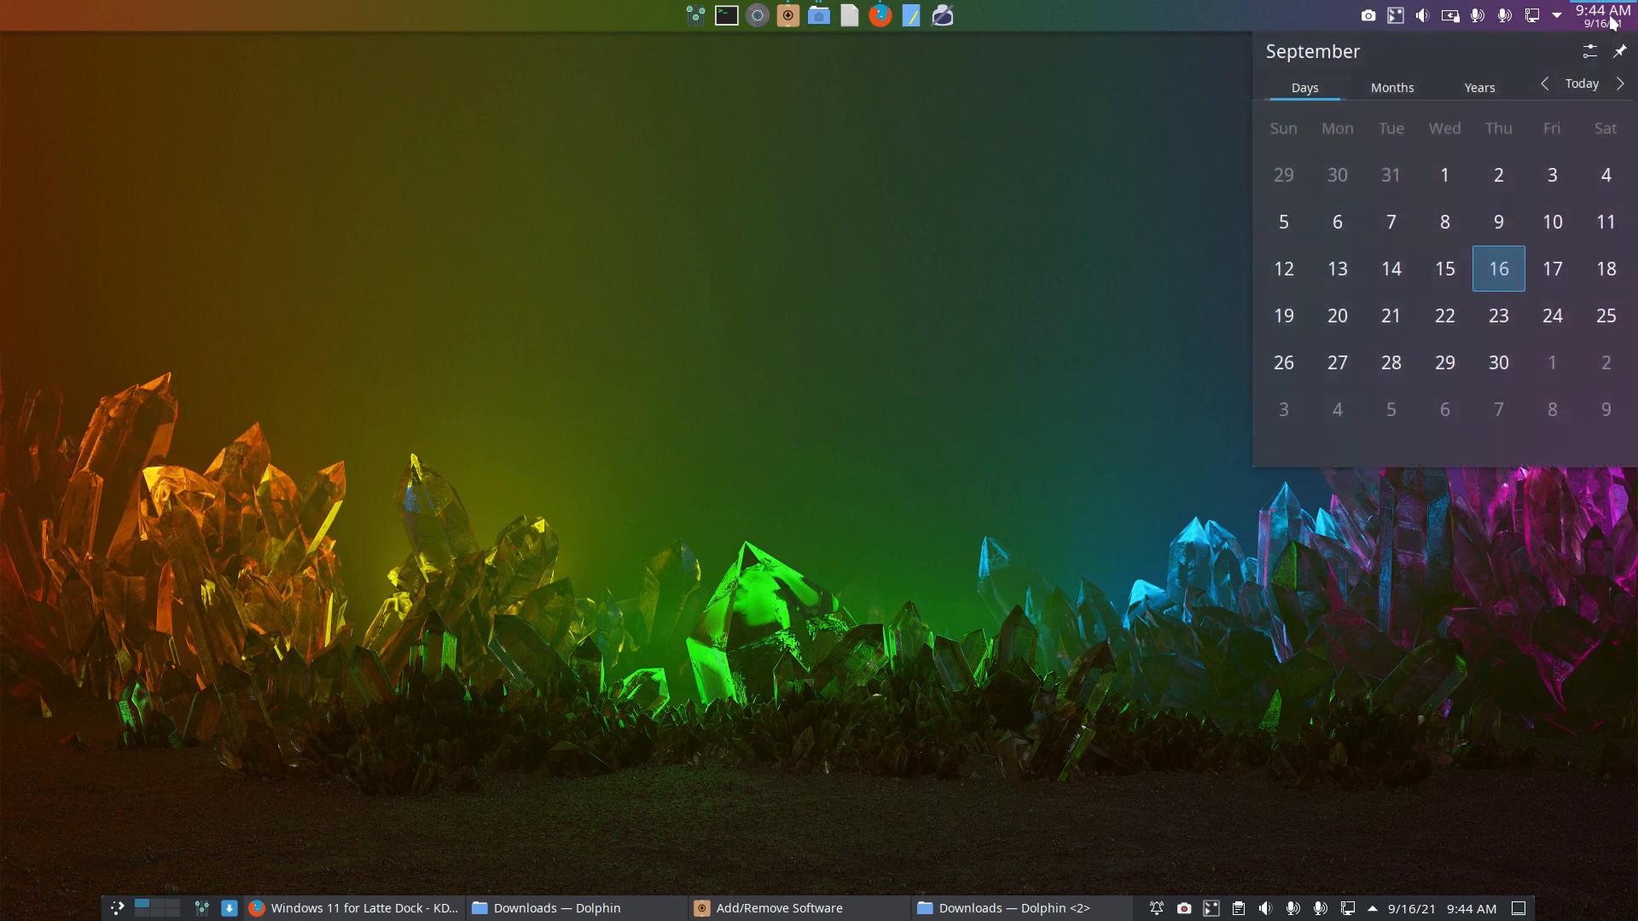
left_click(964, 248)
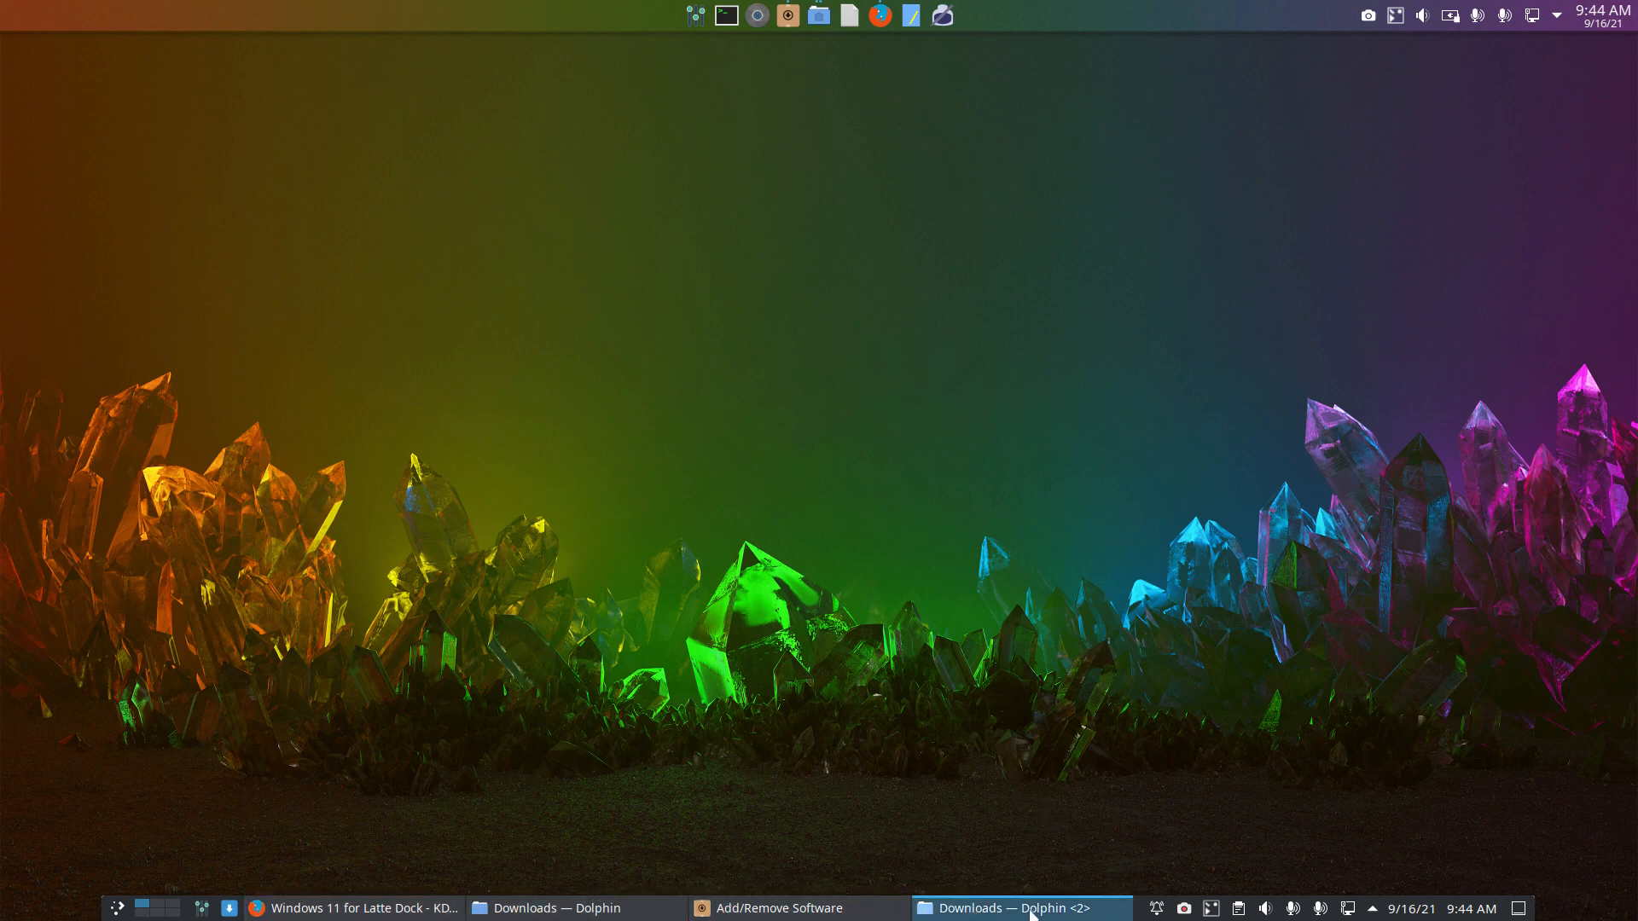
Step: Review the Latte panel's behavior, appearance and tasks settings, and close them without changes
right_click(1085, 9)
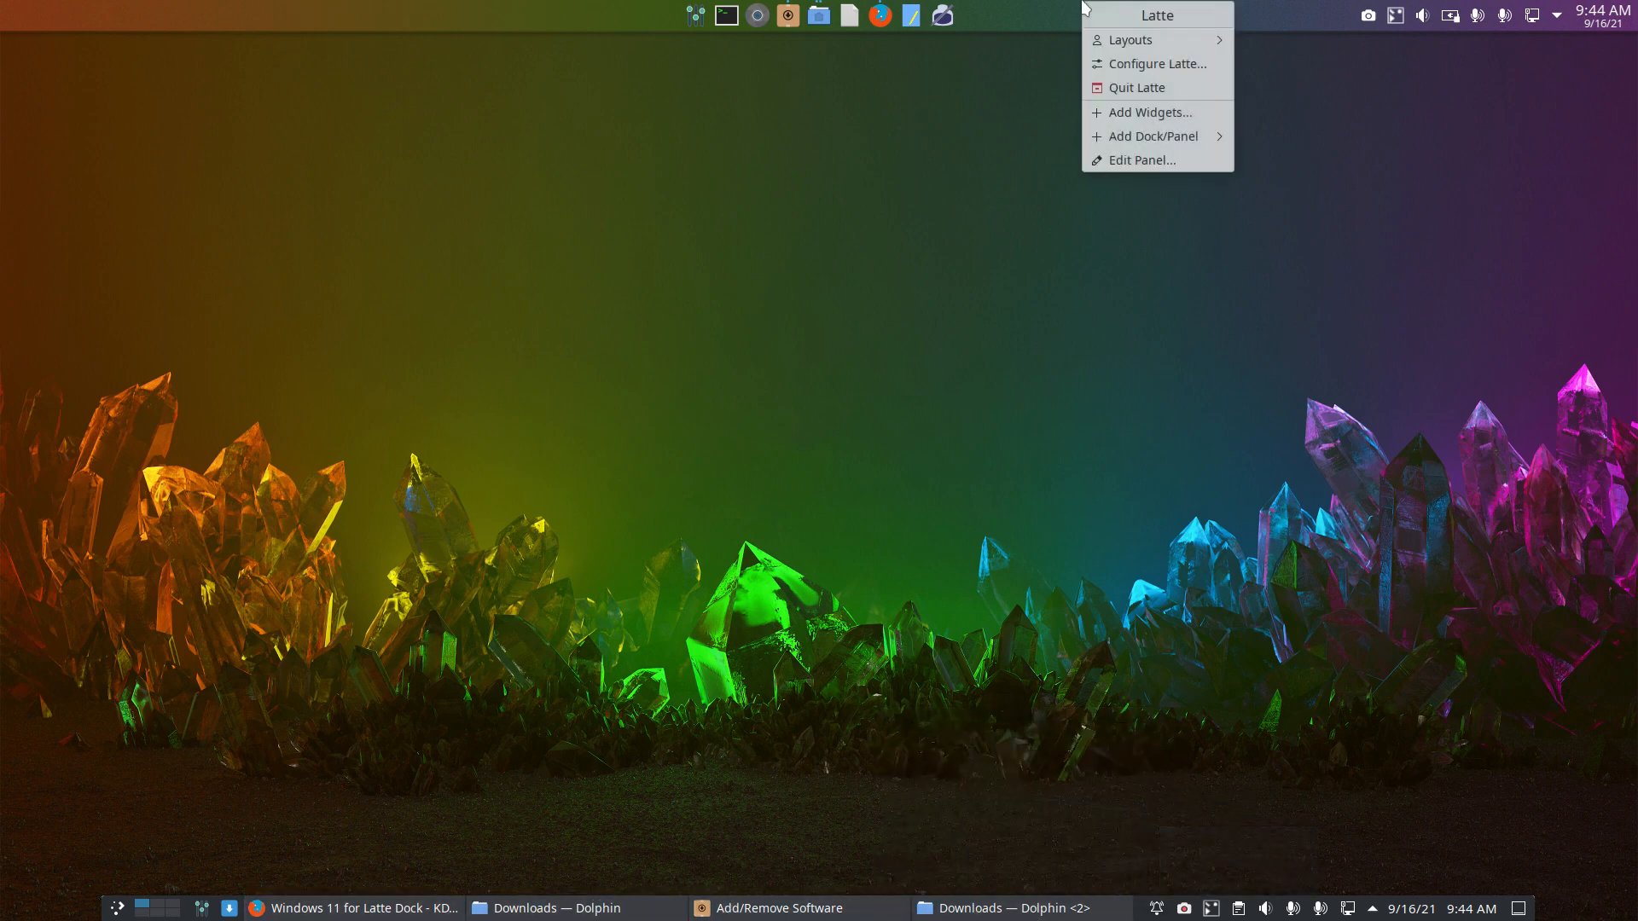
mouse_move(1171, 141)
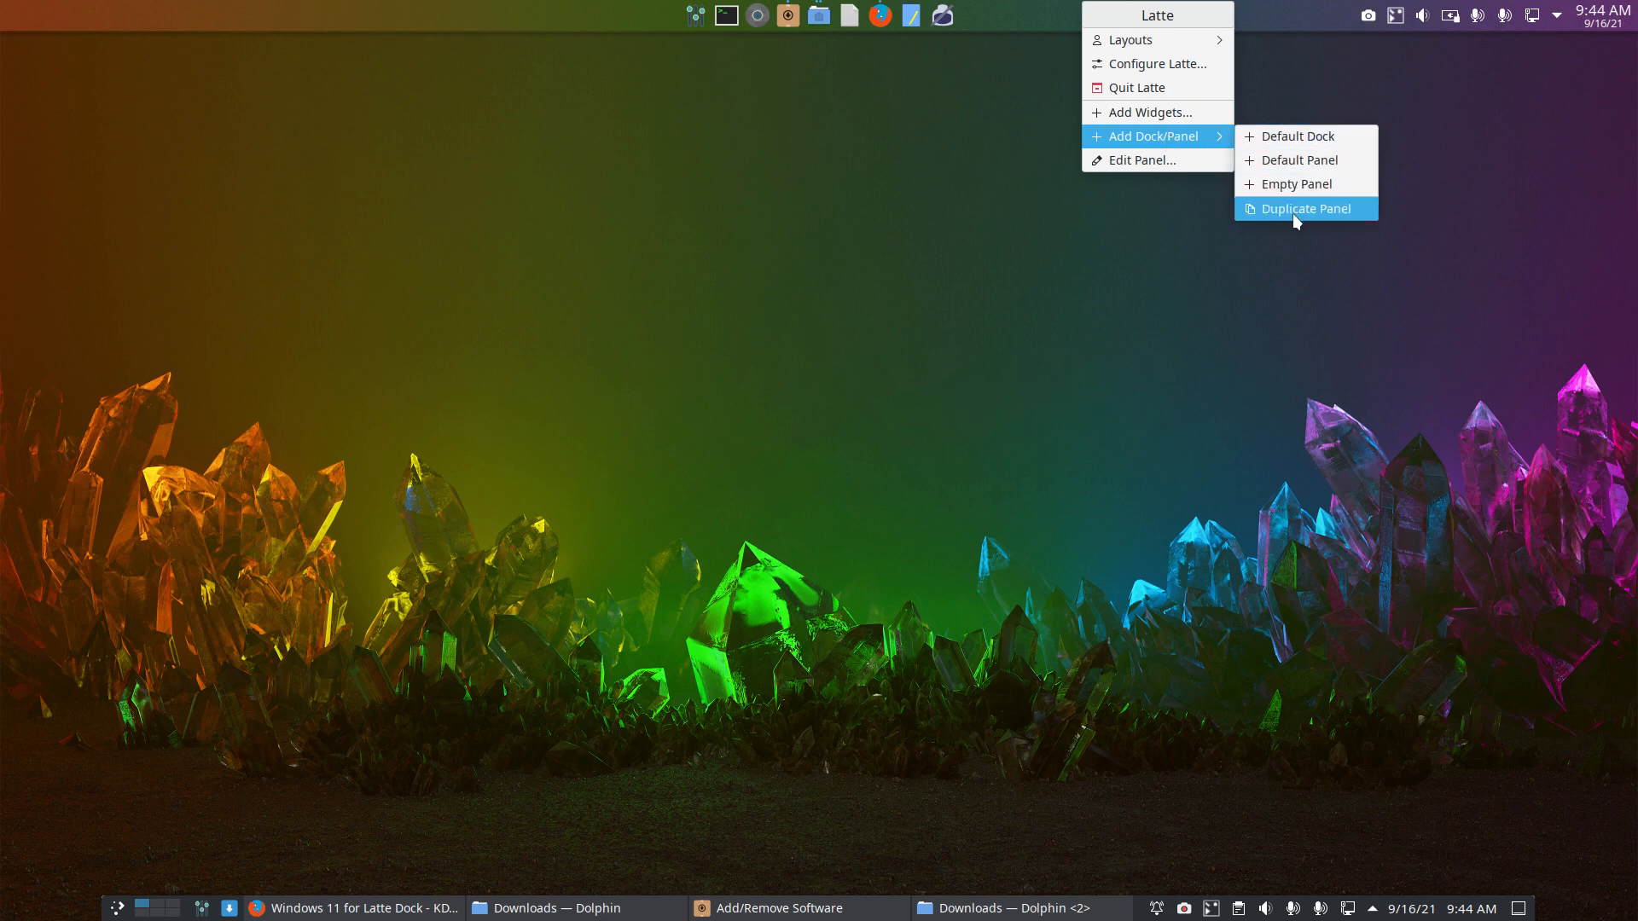
left_click(1187, 162)
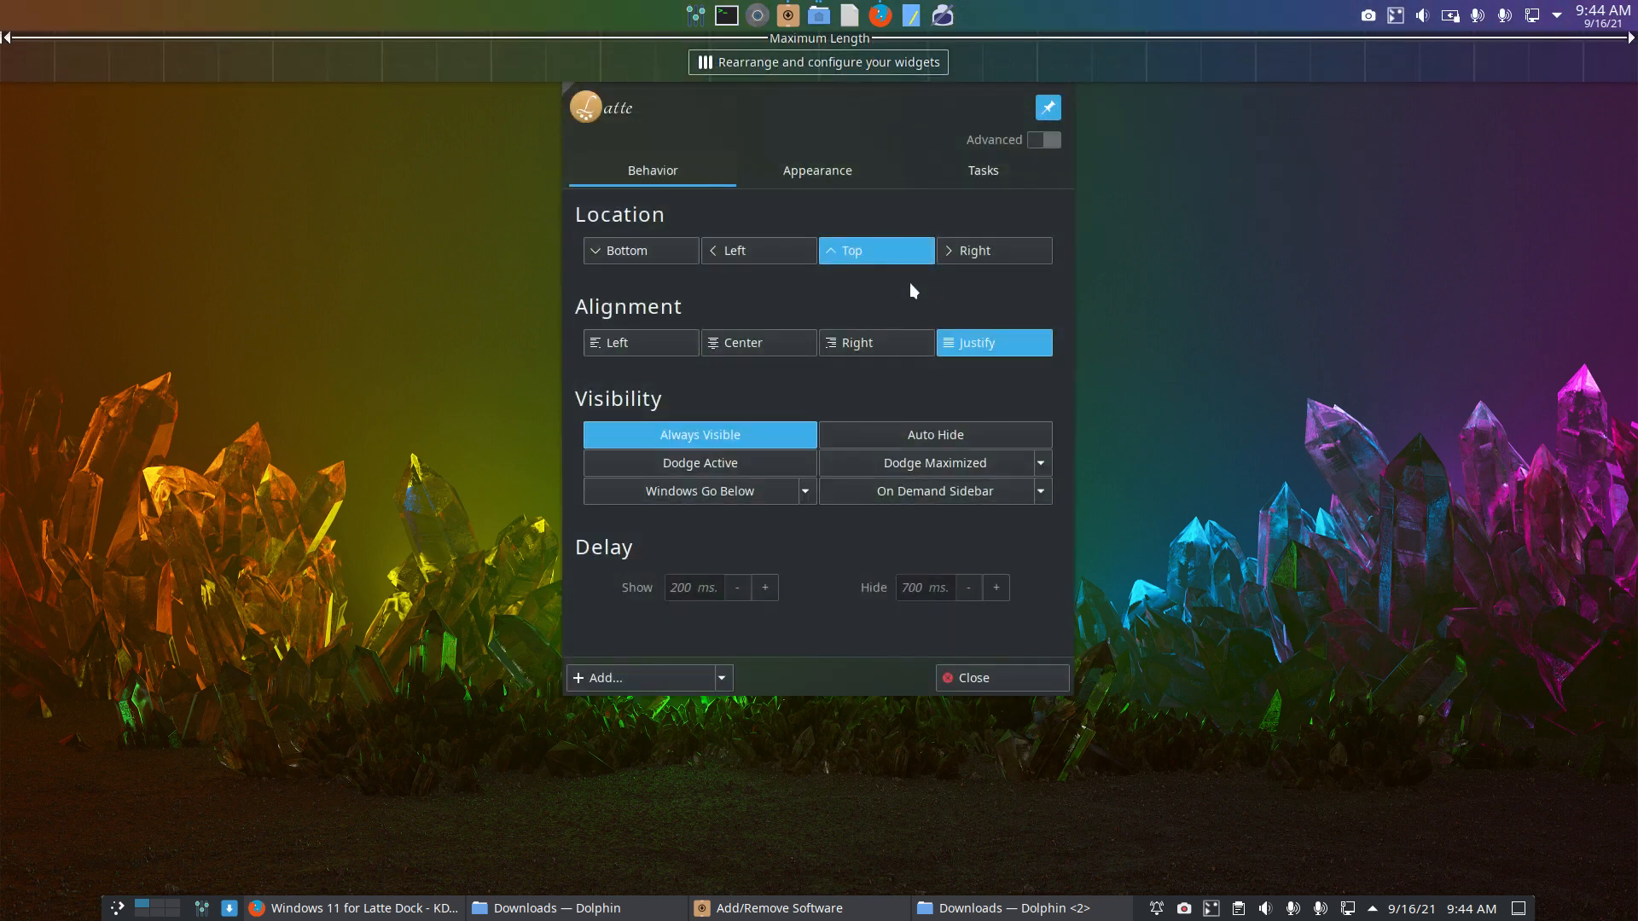
left_click(826, 176)
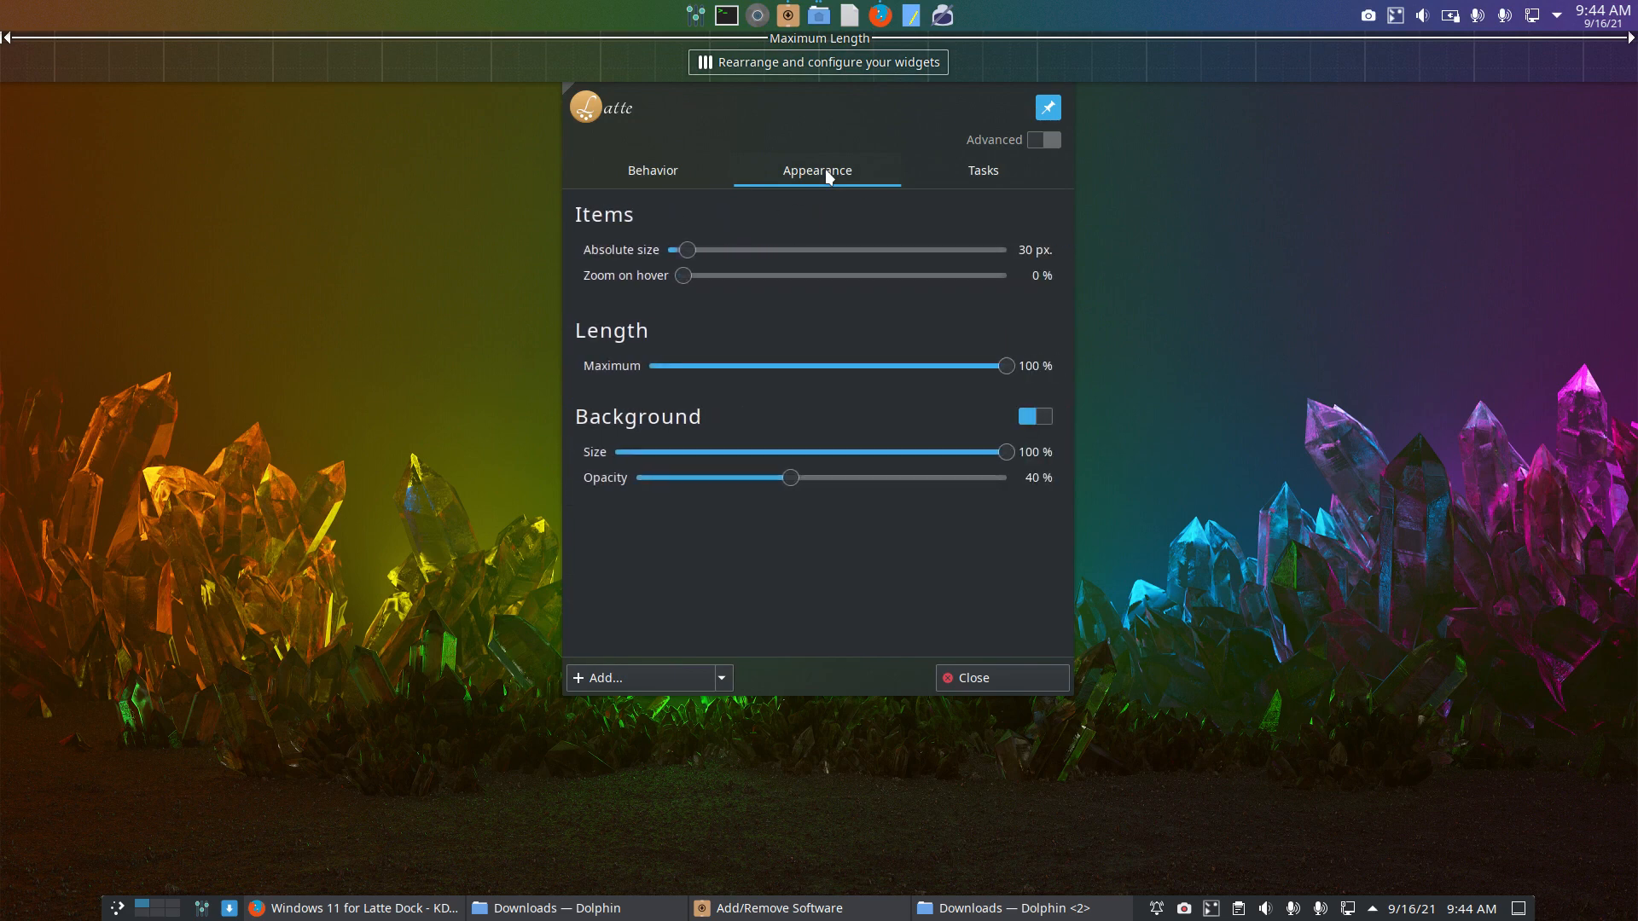
left_click(989, 173)
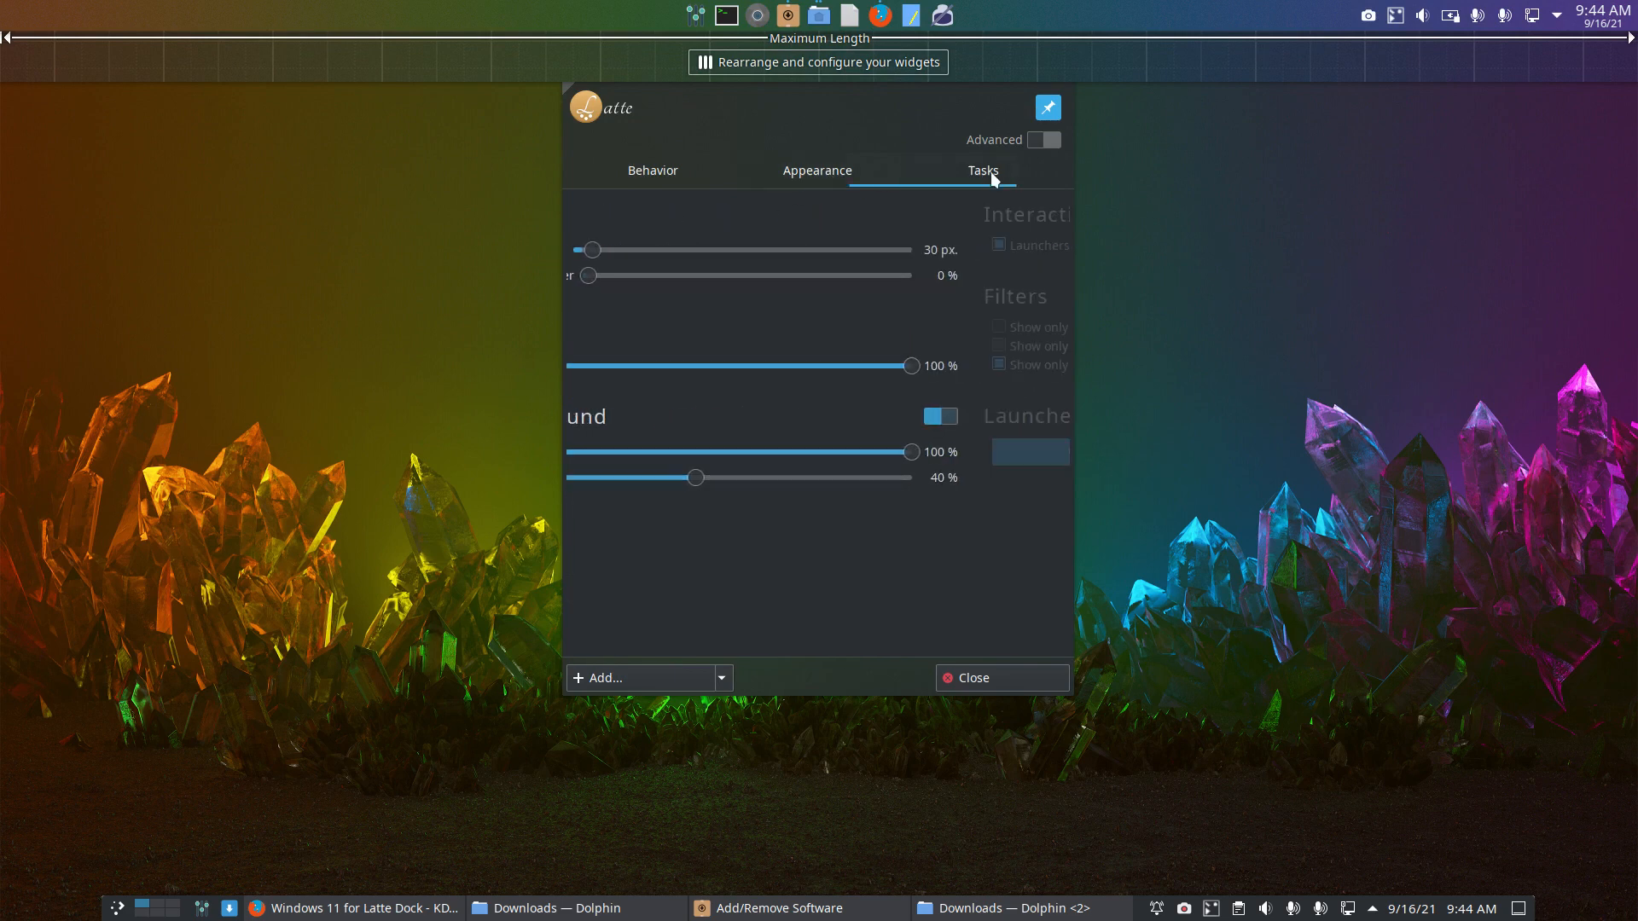
left_click(826, 172)
left_click(652, 173)
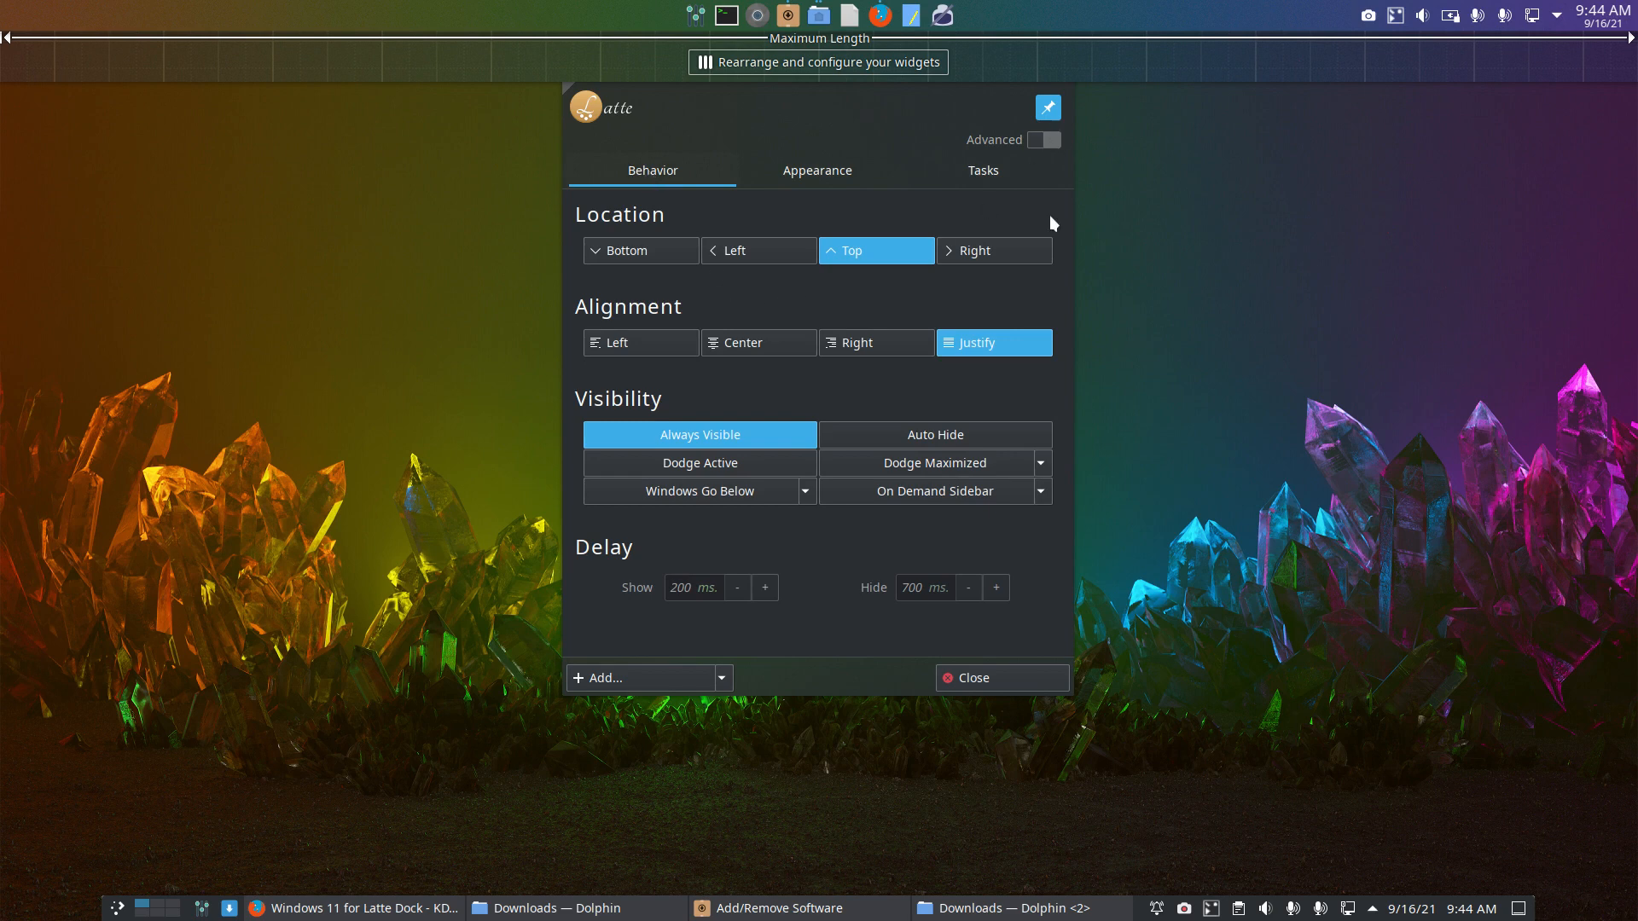
left_click(1032, 677)
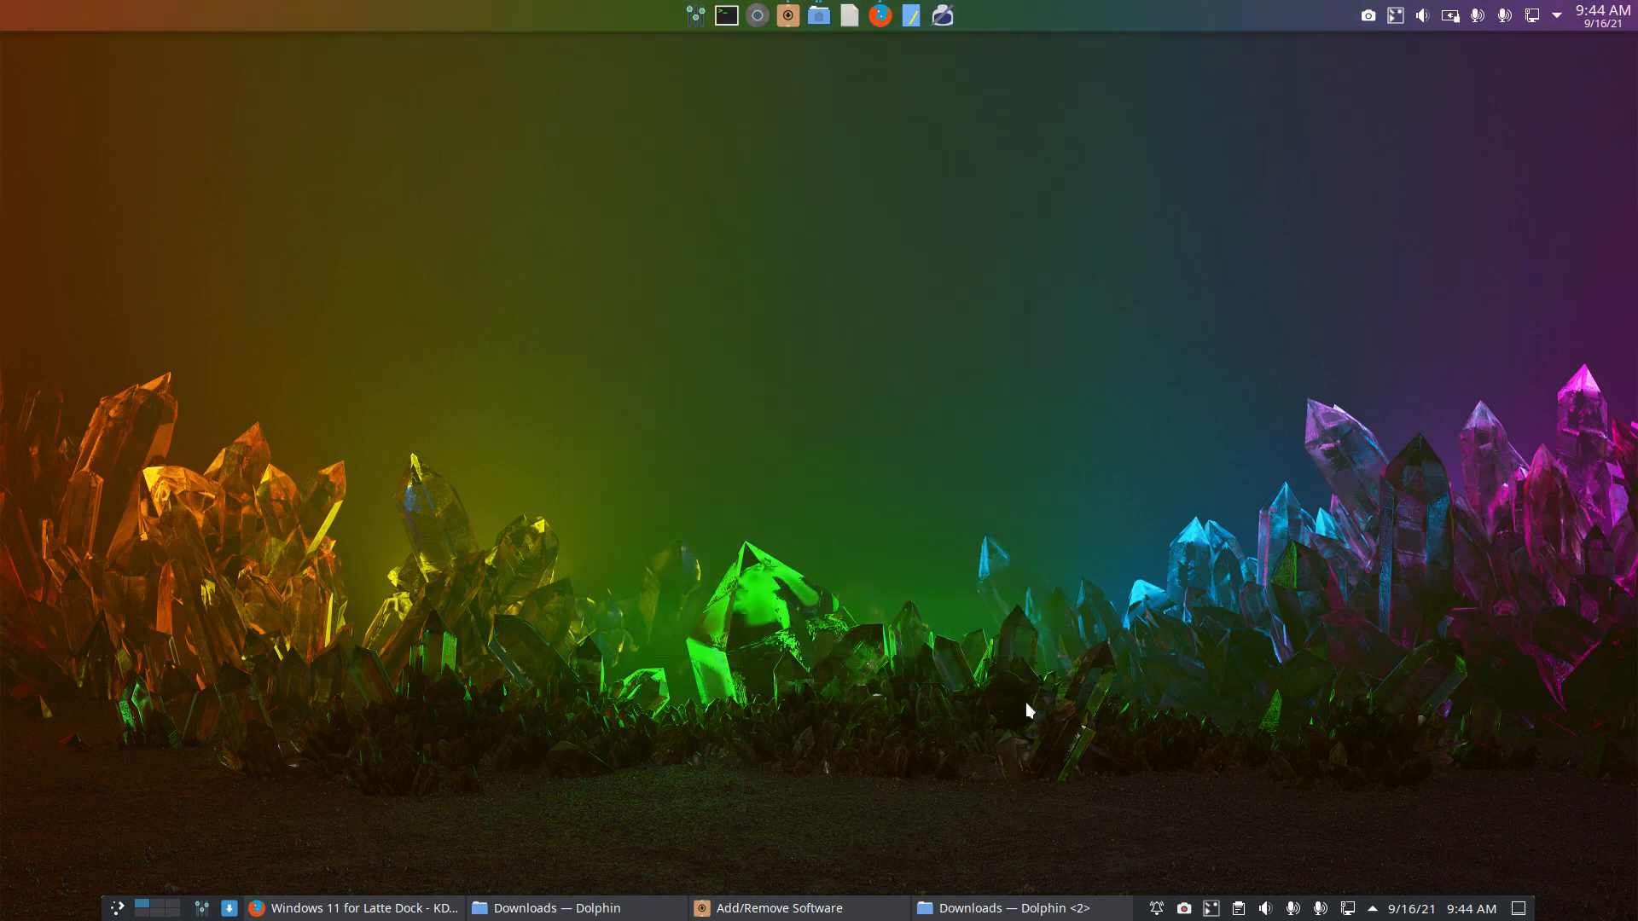
Step: Switch to Firefox, return to the KDE Store's Latte Layouts listing and look through the available layouts
left_click(420, 908)
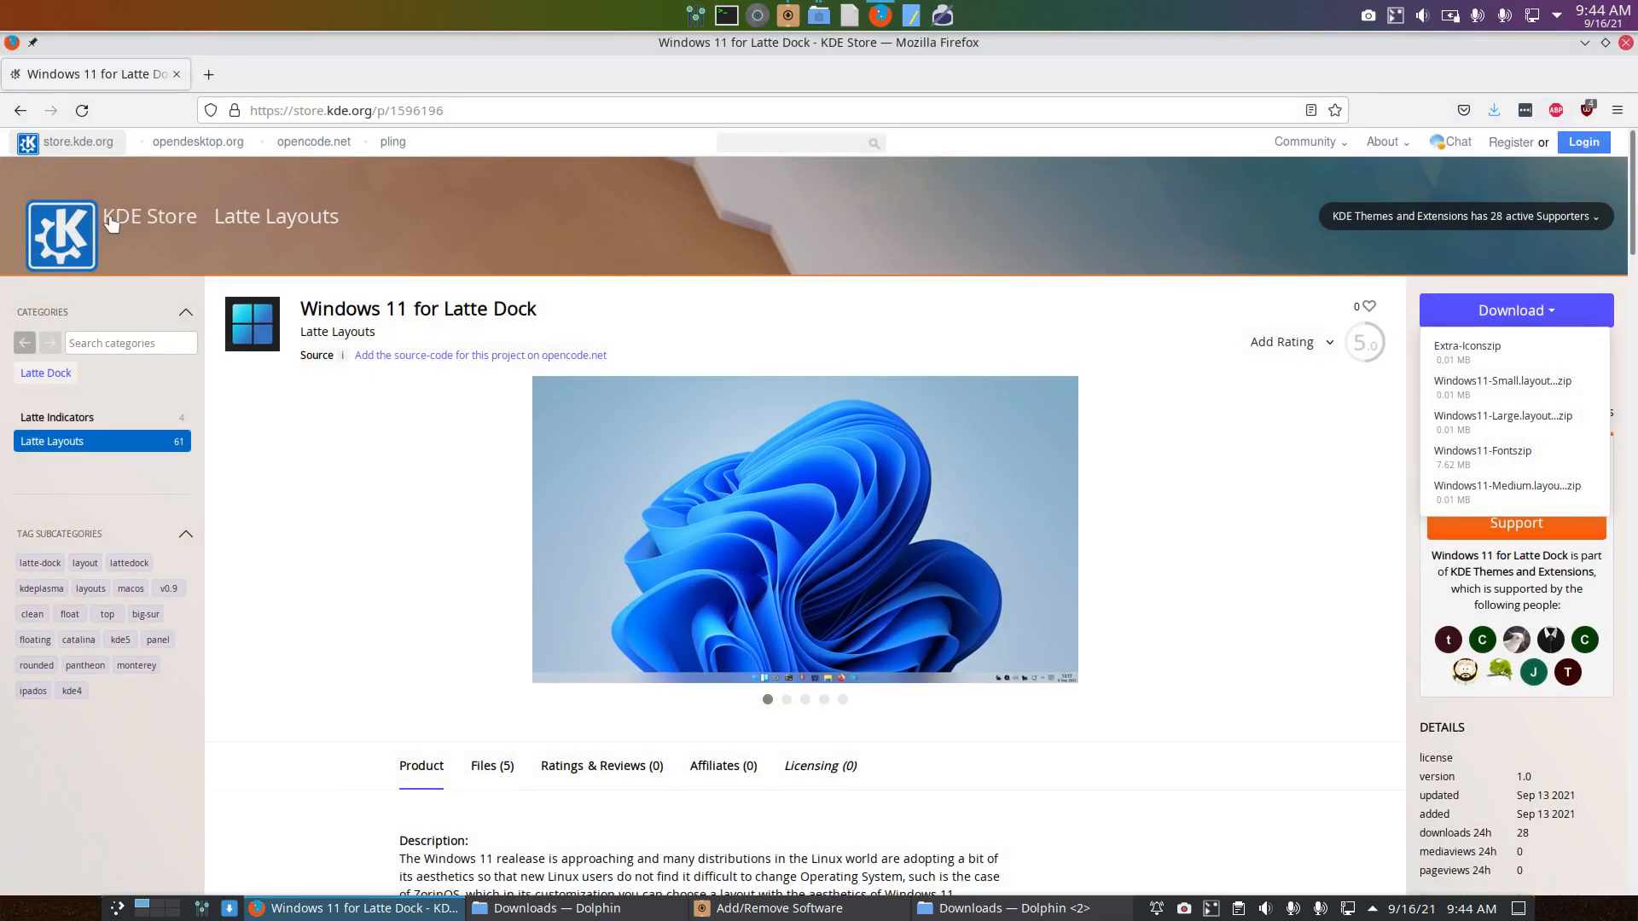
left_click(14, 109)
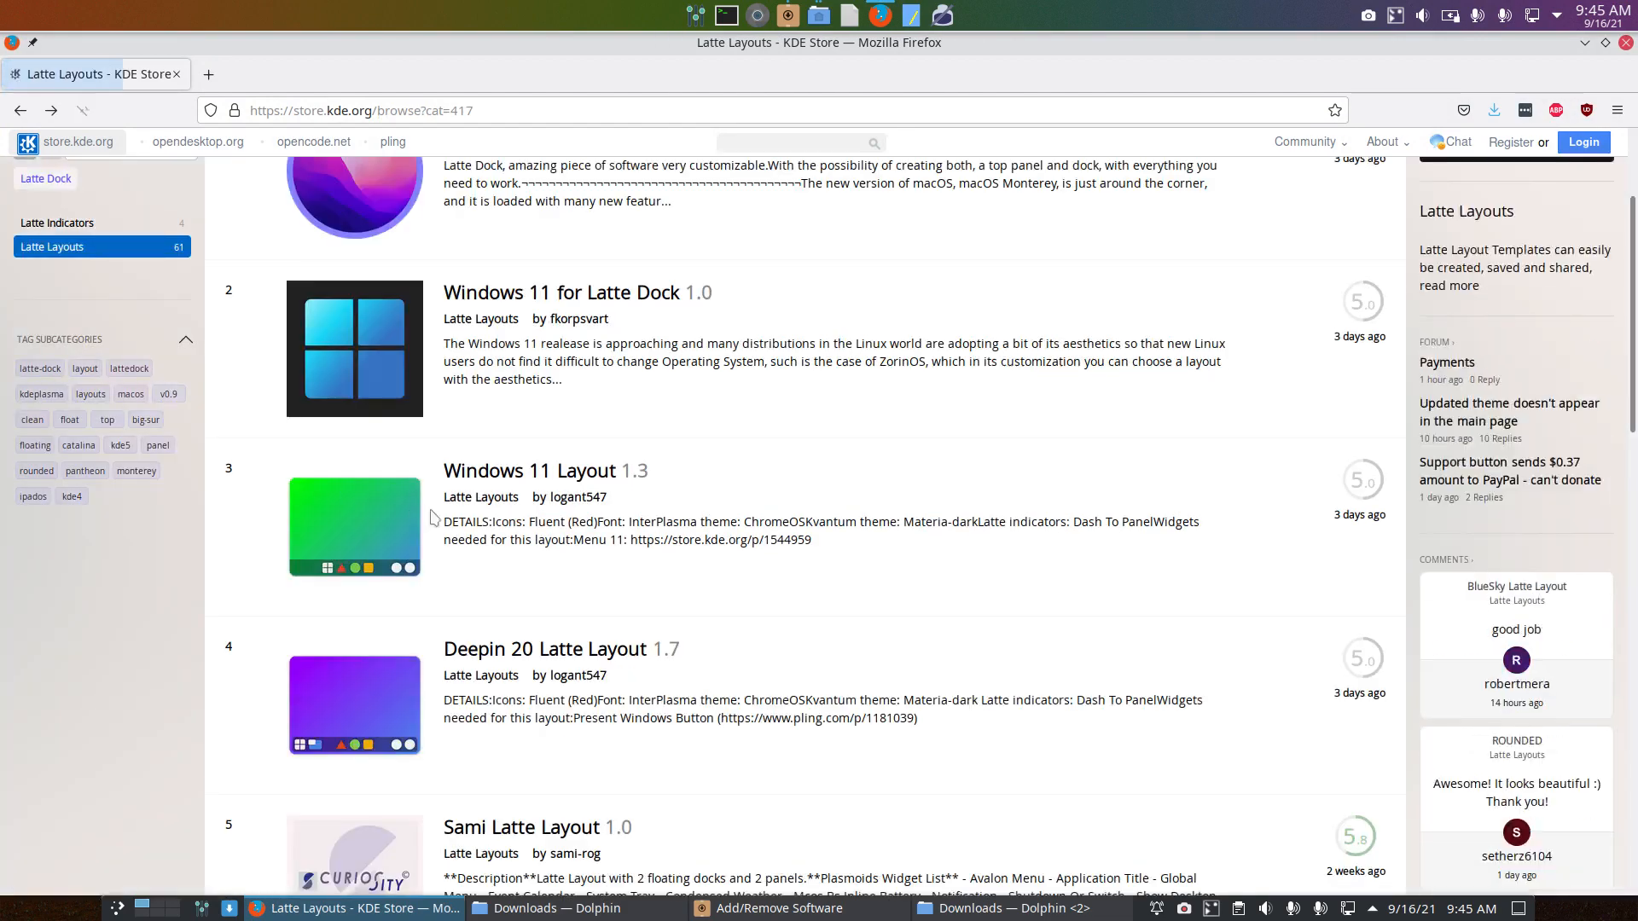
scroll(630, 594, "down", 15)
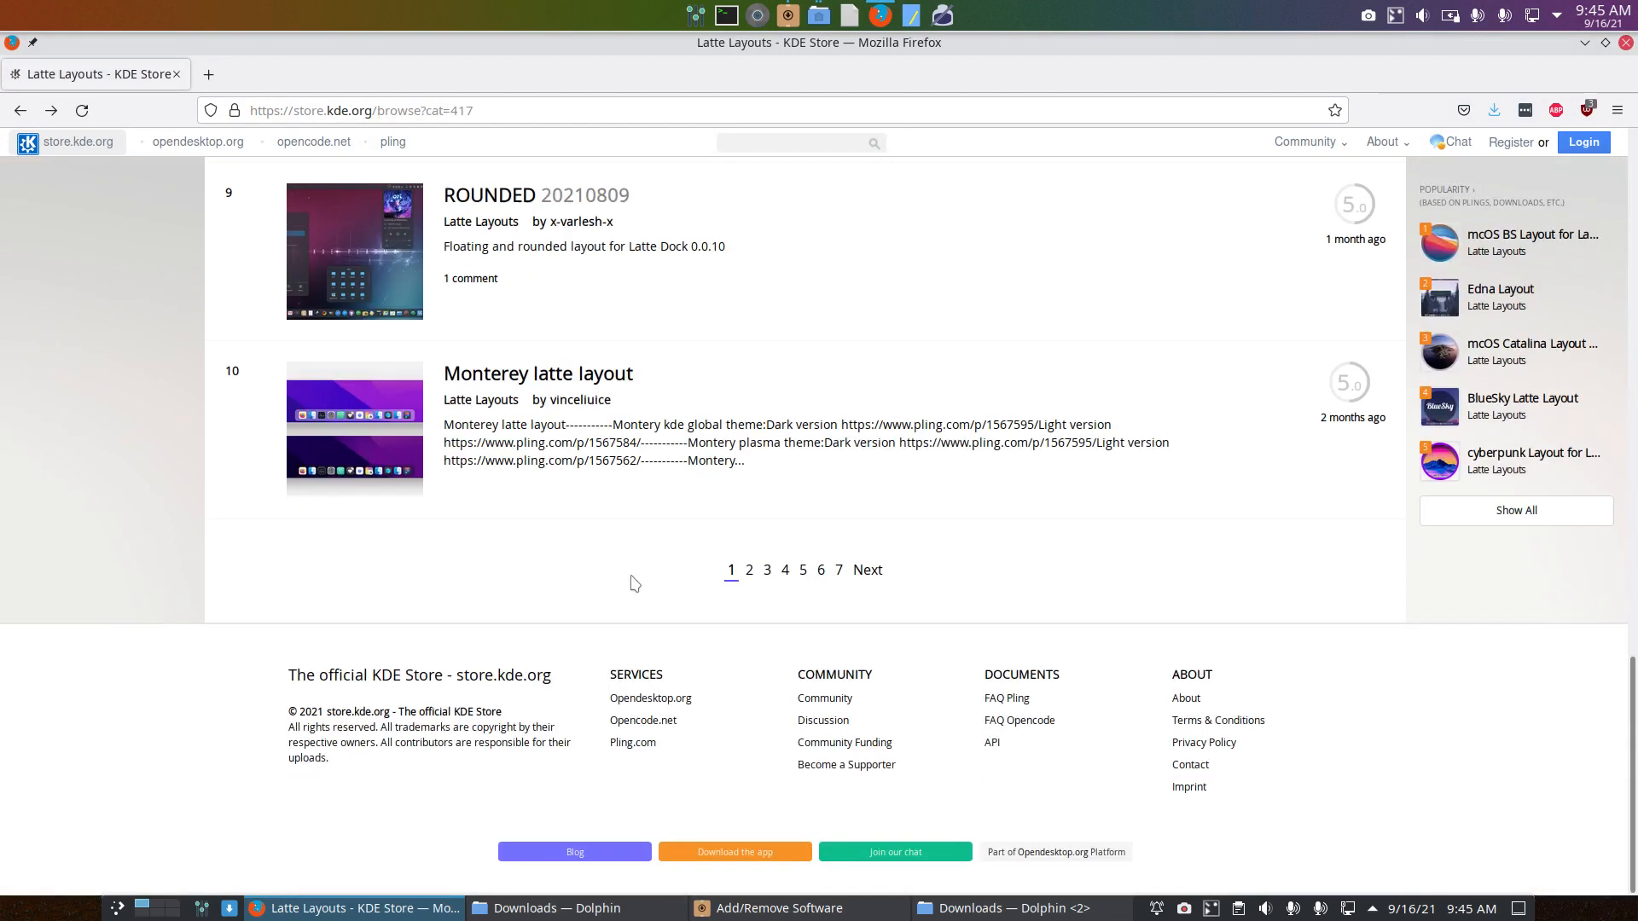
scroll(634, 584, "up", 8)
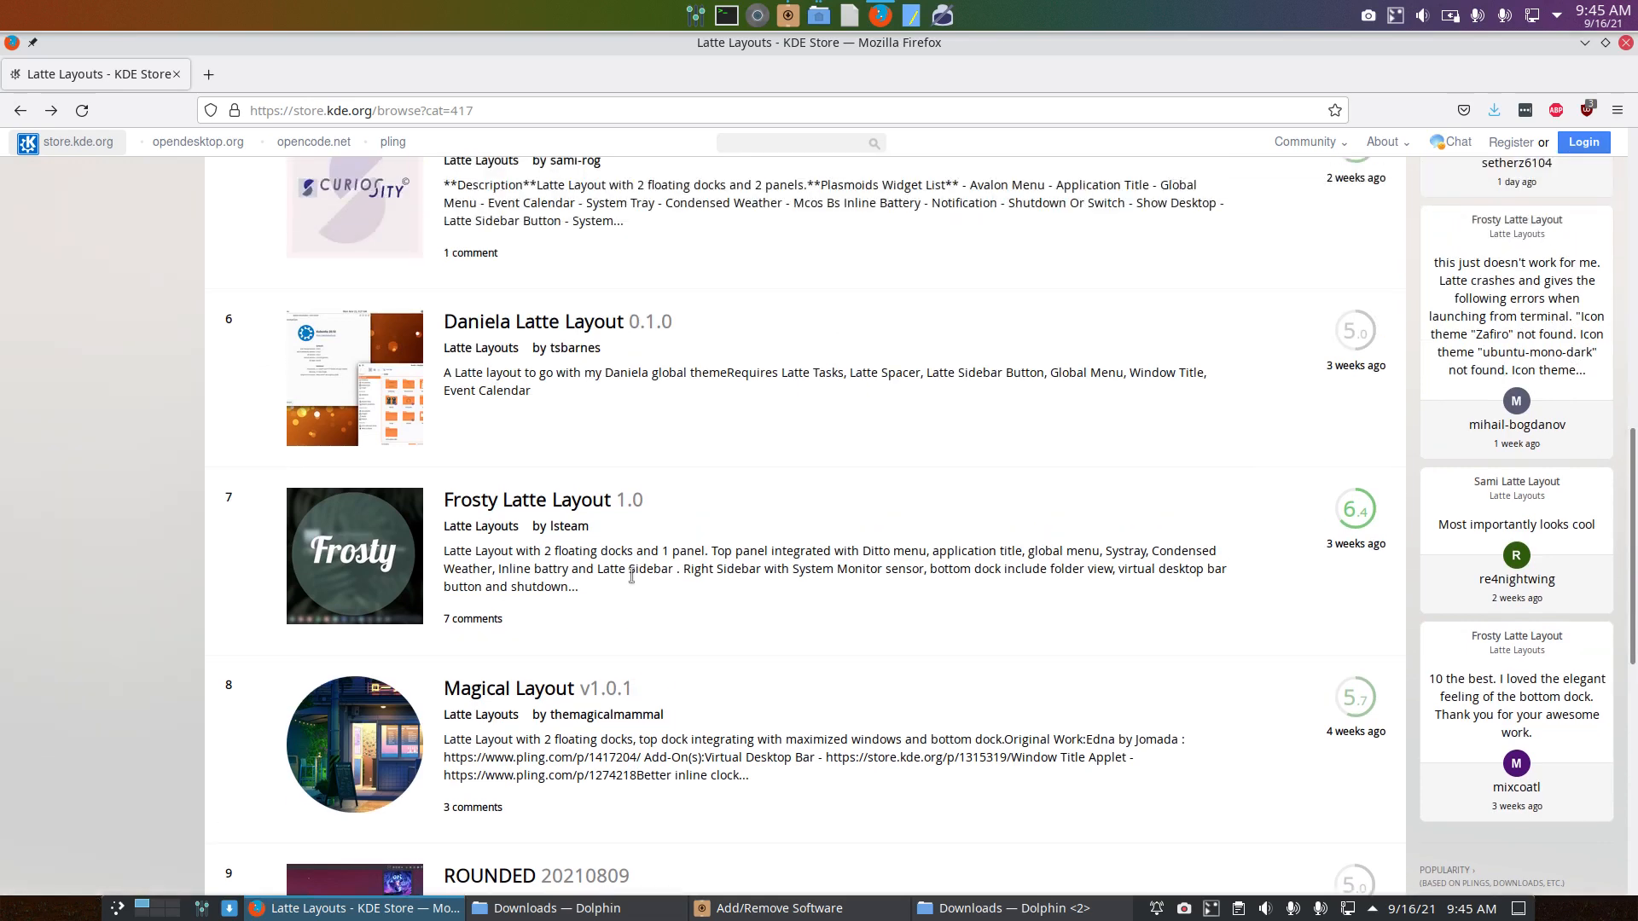
scroll(631, 576, "up", 5)
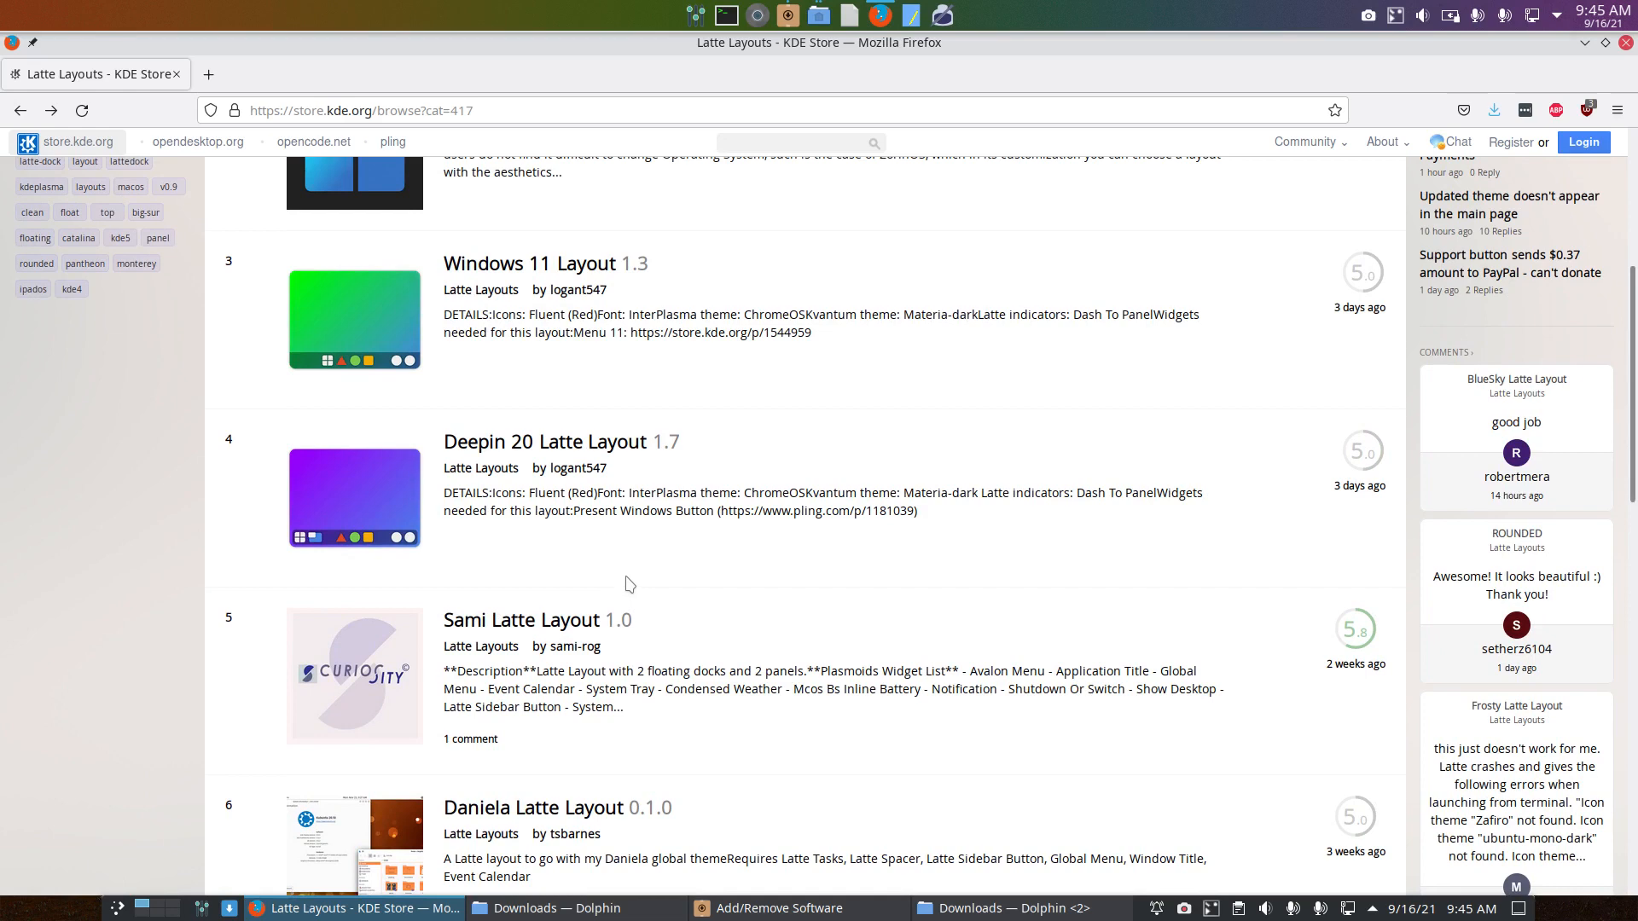
scroll(768, 337, "up", 5)
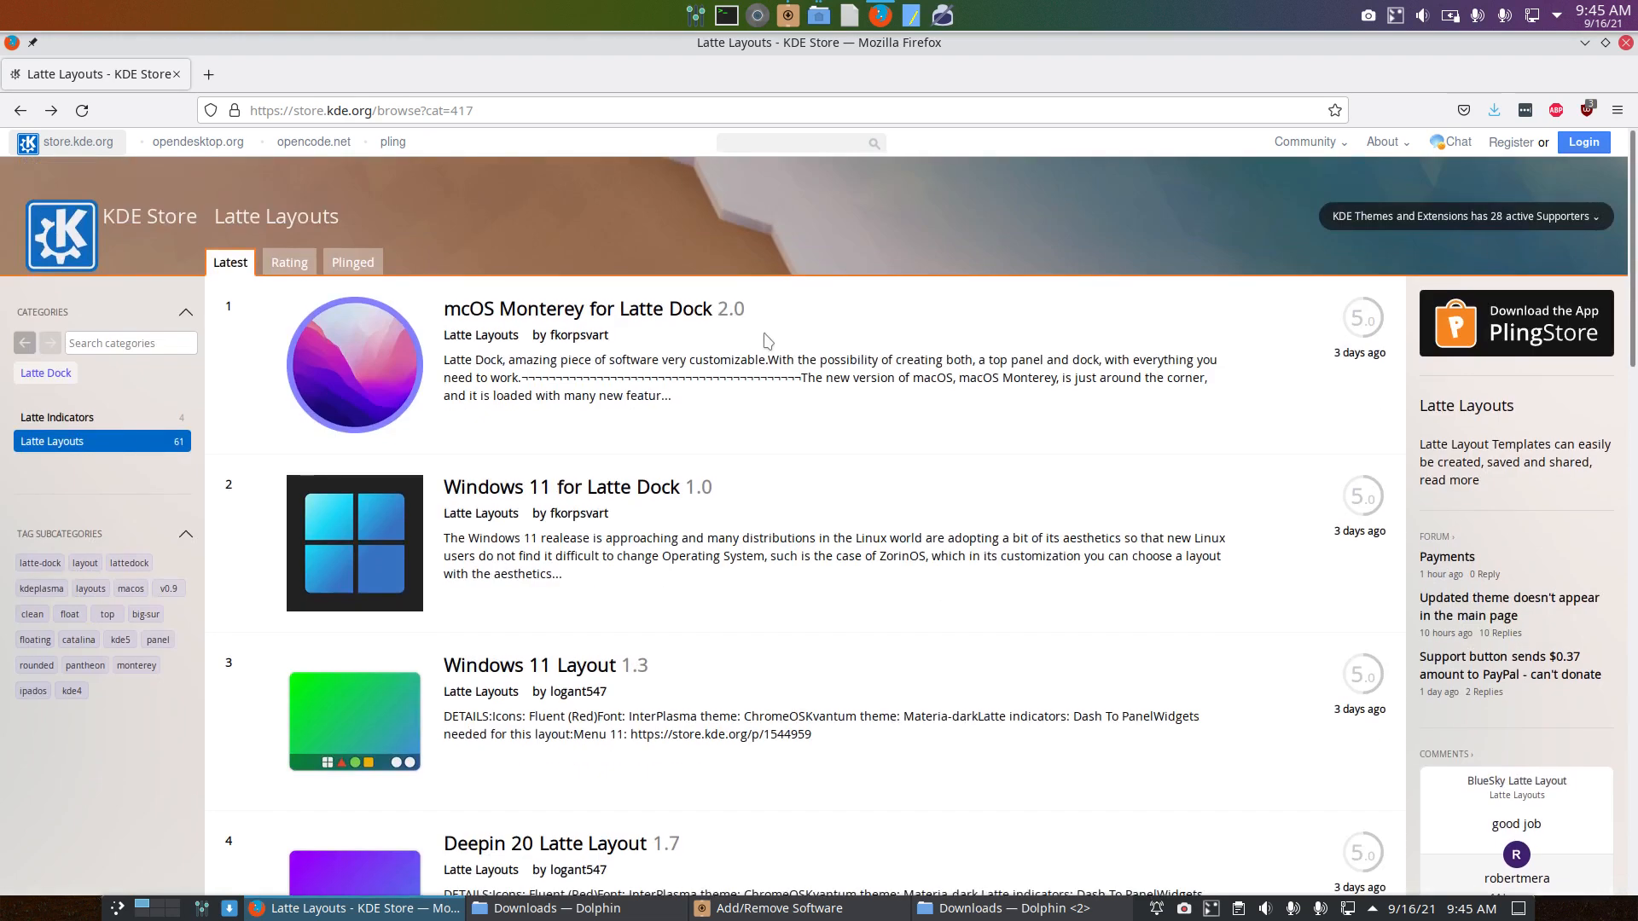
Step: Go to the KDE Store's overall listing and browse its Plasma Themes category
left_click(147, 224)
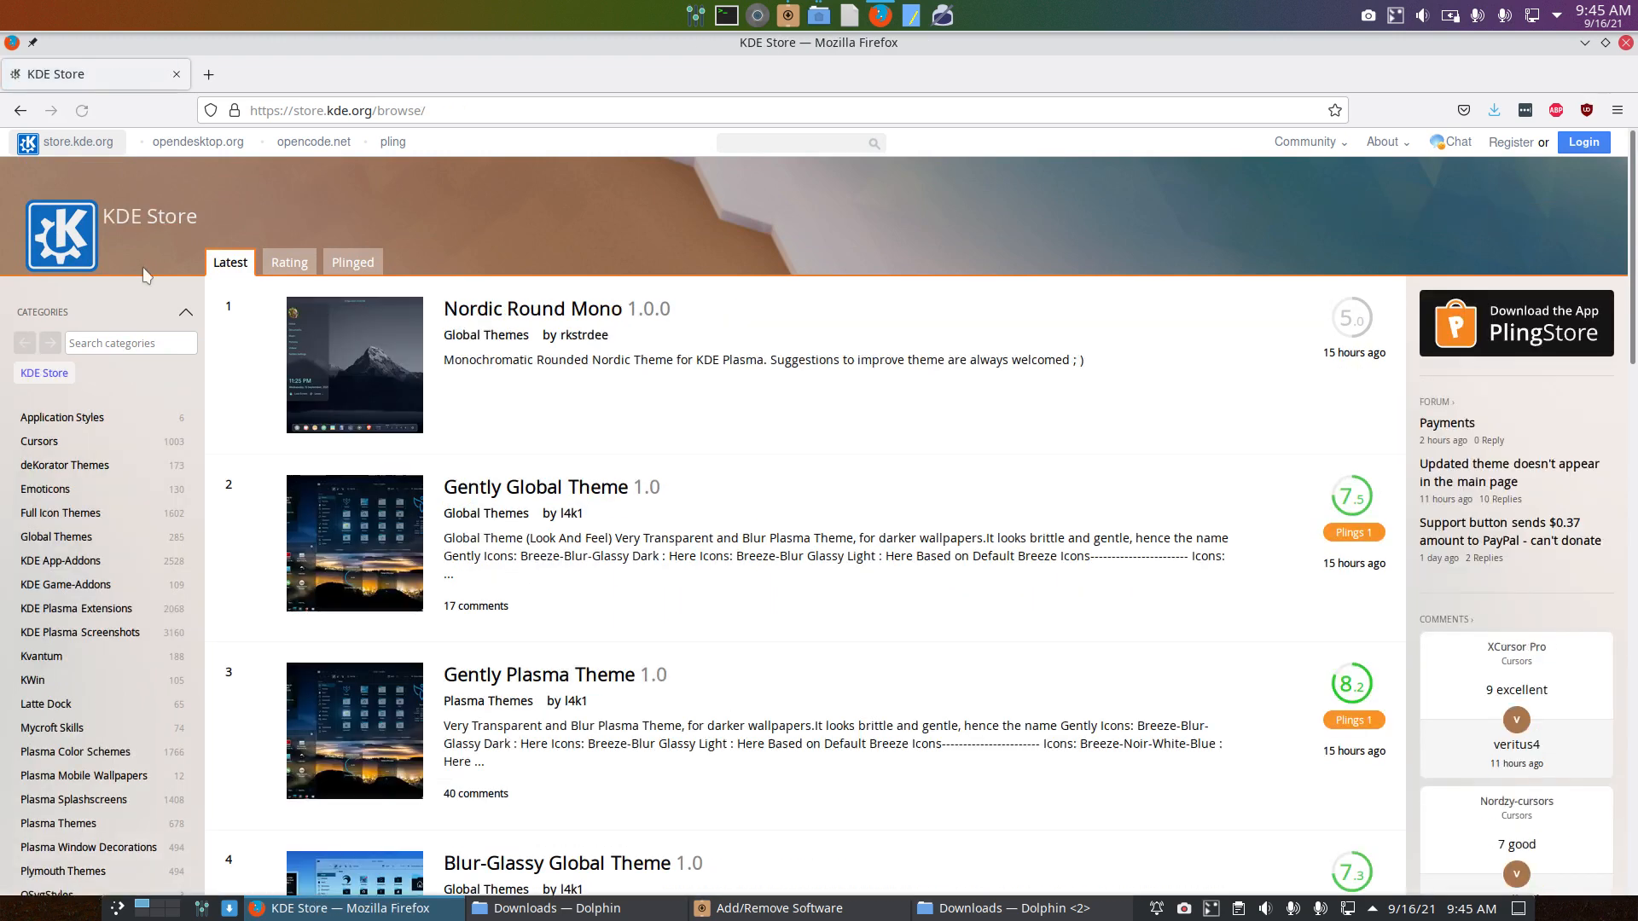
scroll(229, 491, "down", 3)
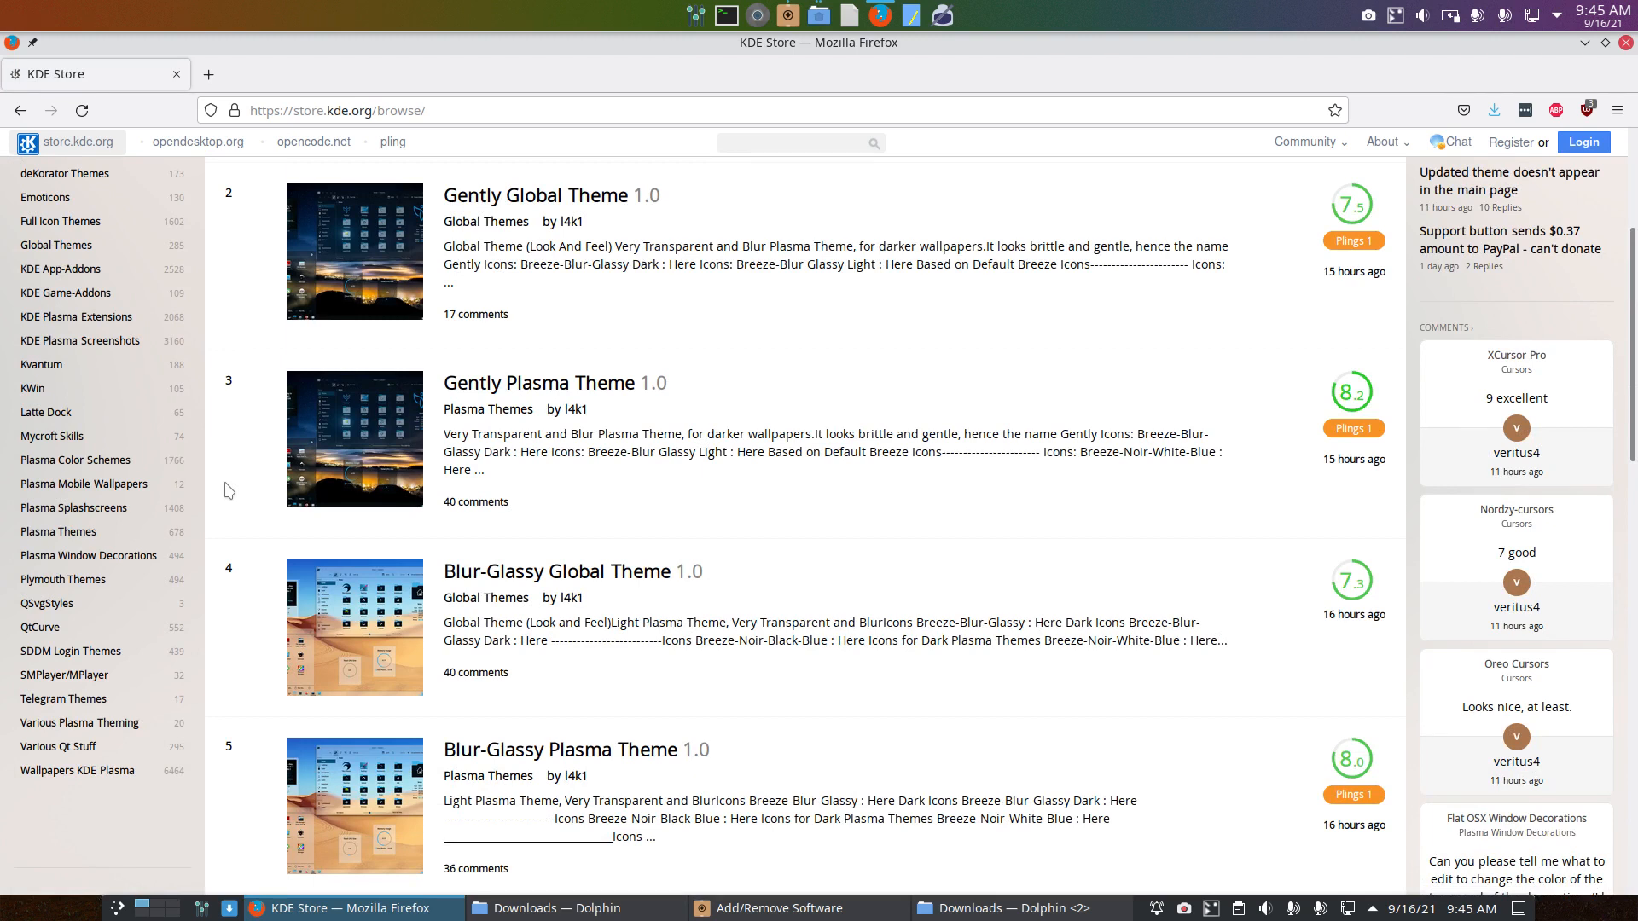
left_click(150, 532)
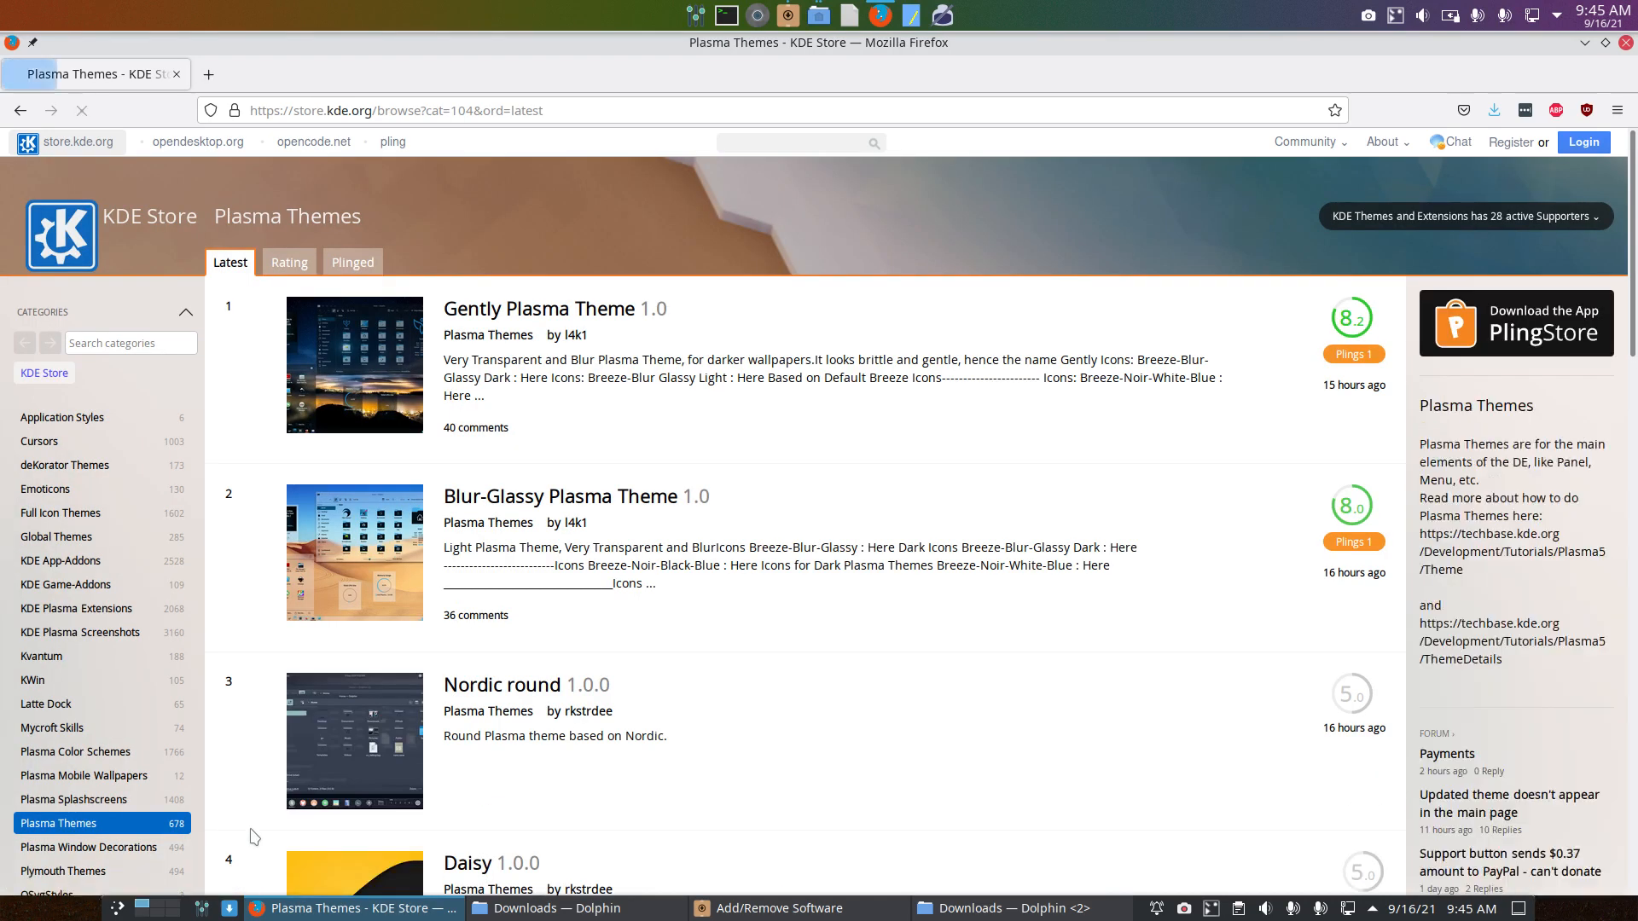
scroll(896, 621, "down", 3)
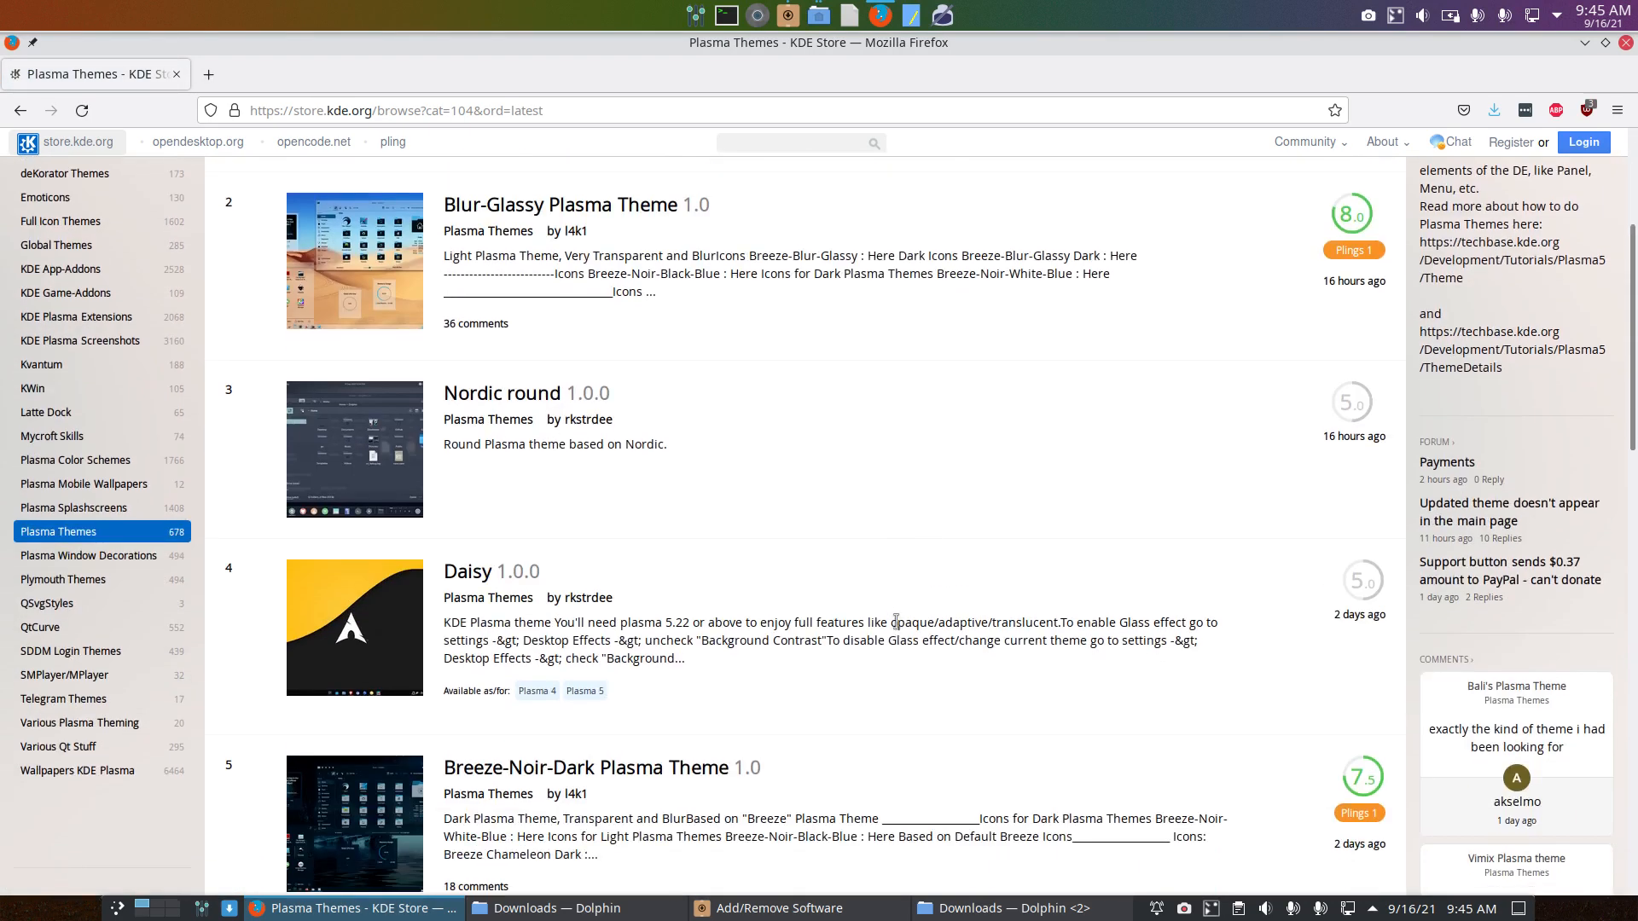
scroll(848, 586, "down", 1)
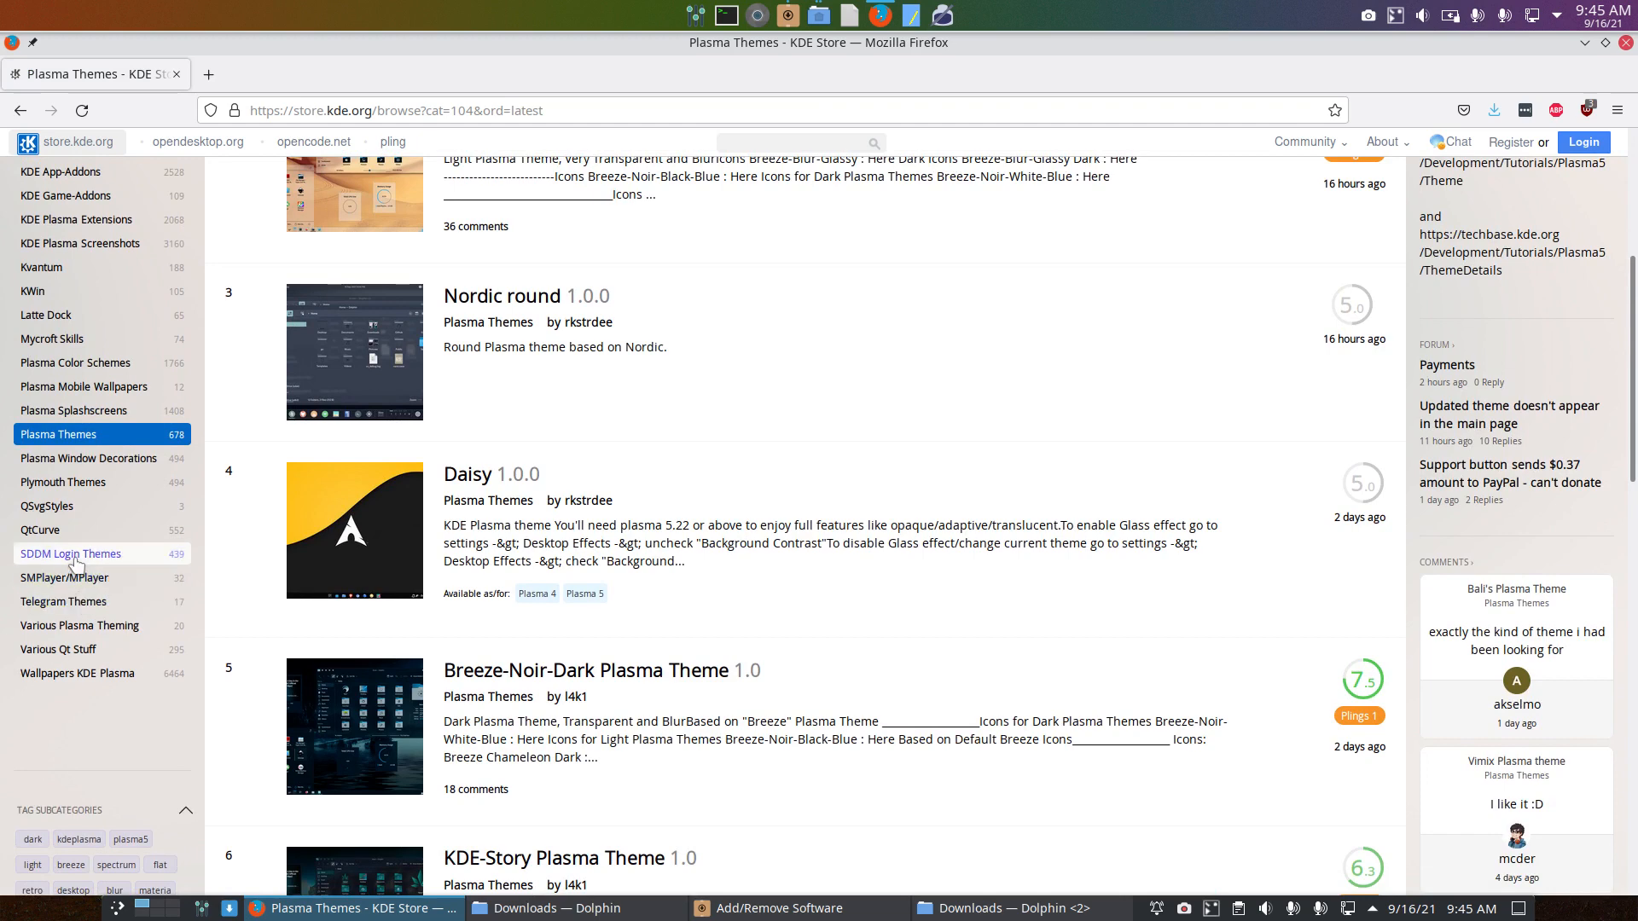
Step: Open the SDDM Login Themes category and compare its latest, rating and plinged listings
left_click(75, 555)
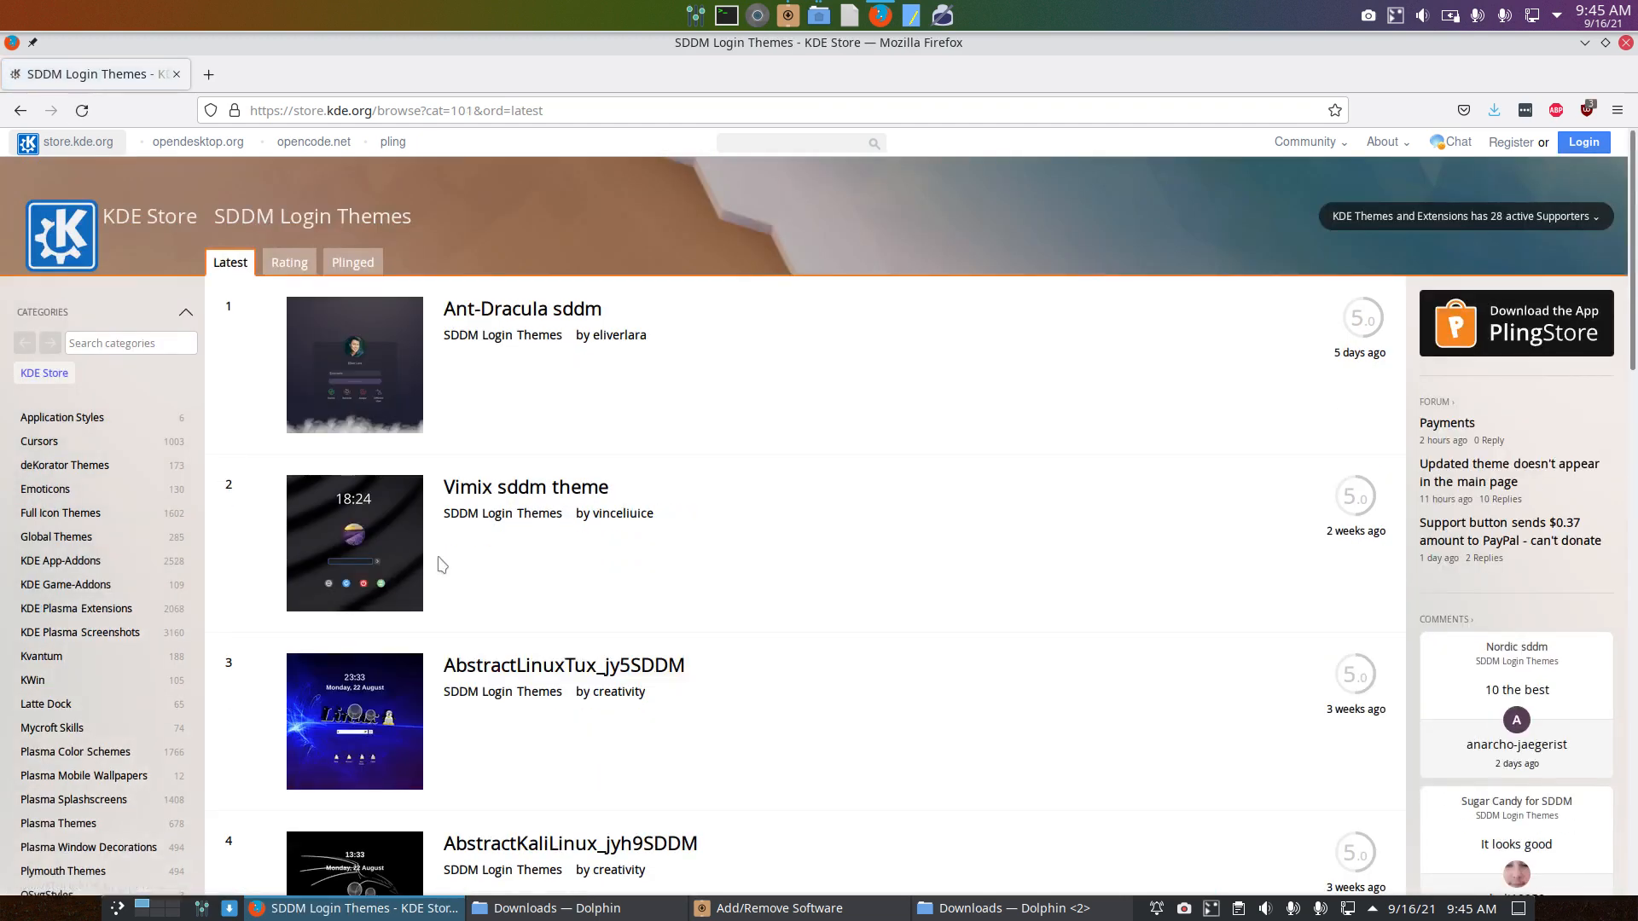
scroll(672, 560, "down", 3)
scroll(671, 550, "up", 3)
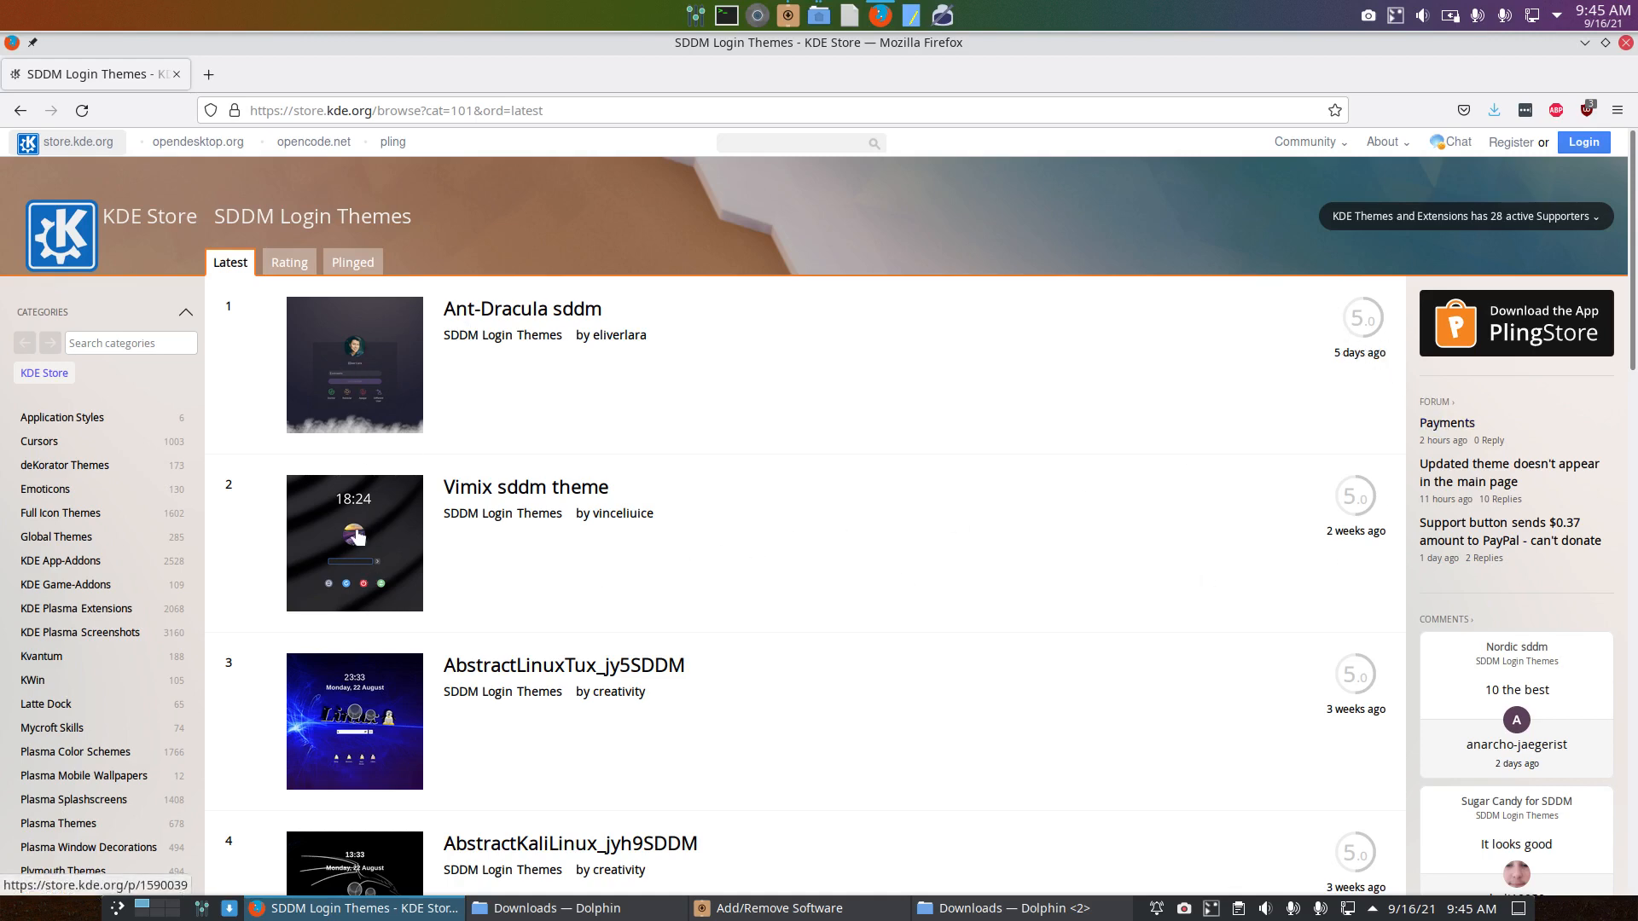
left_click(290, 265)
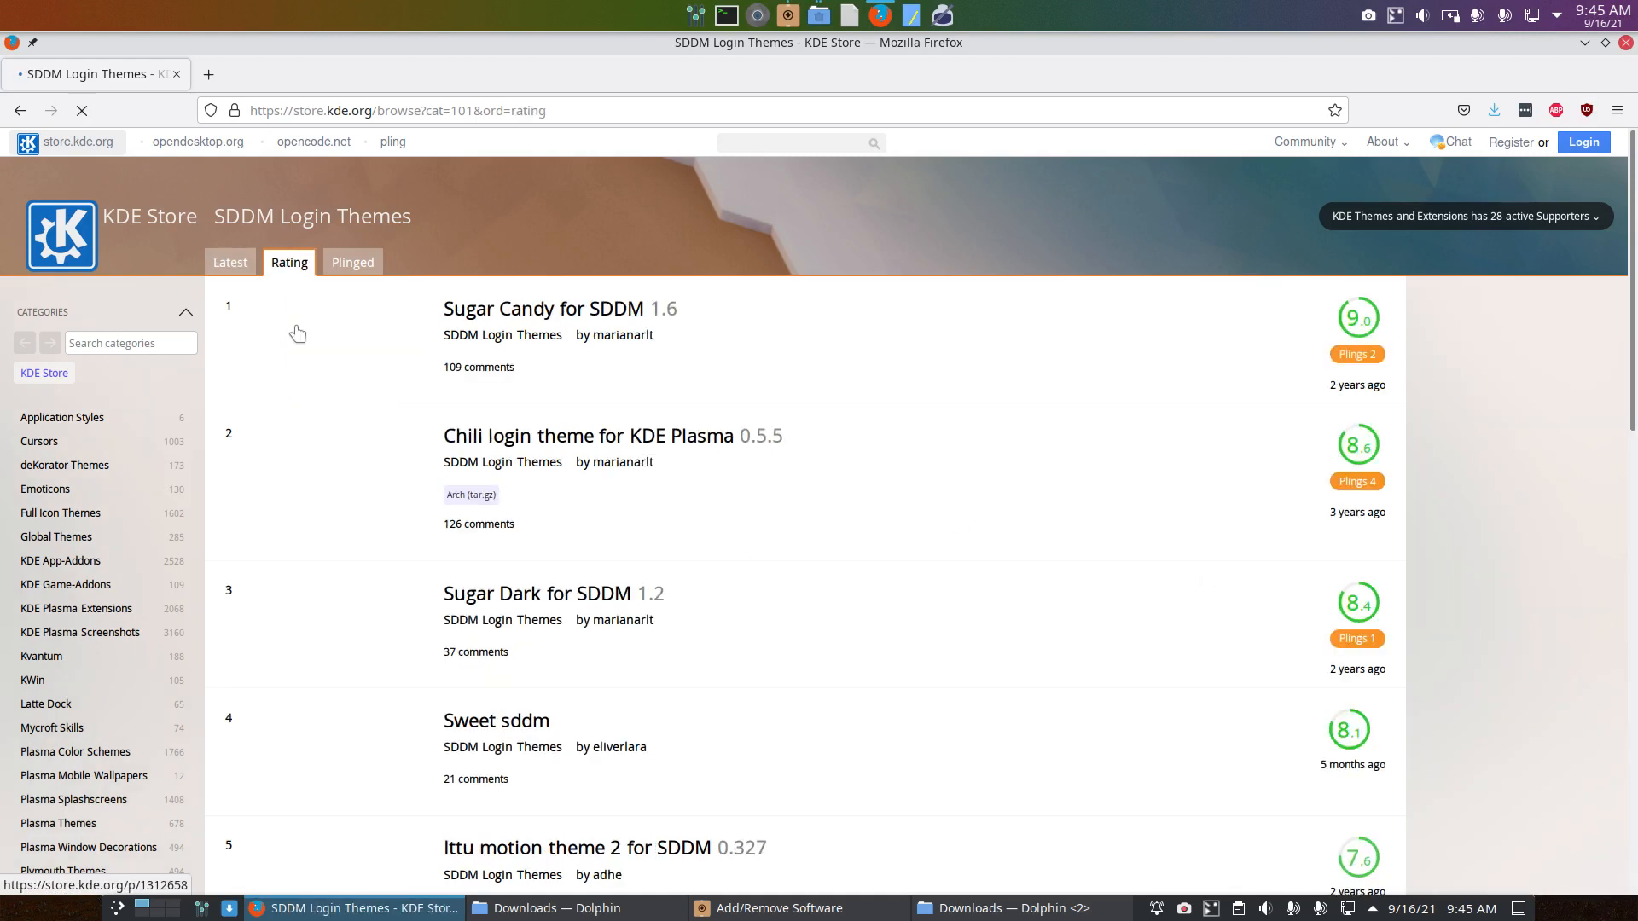
left_click(351, 264)
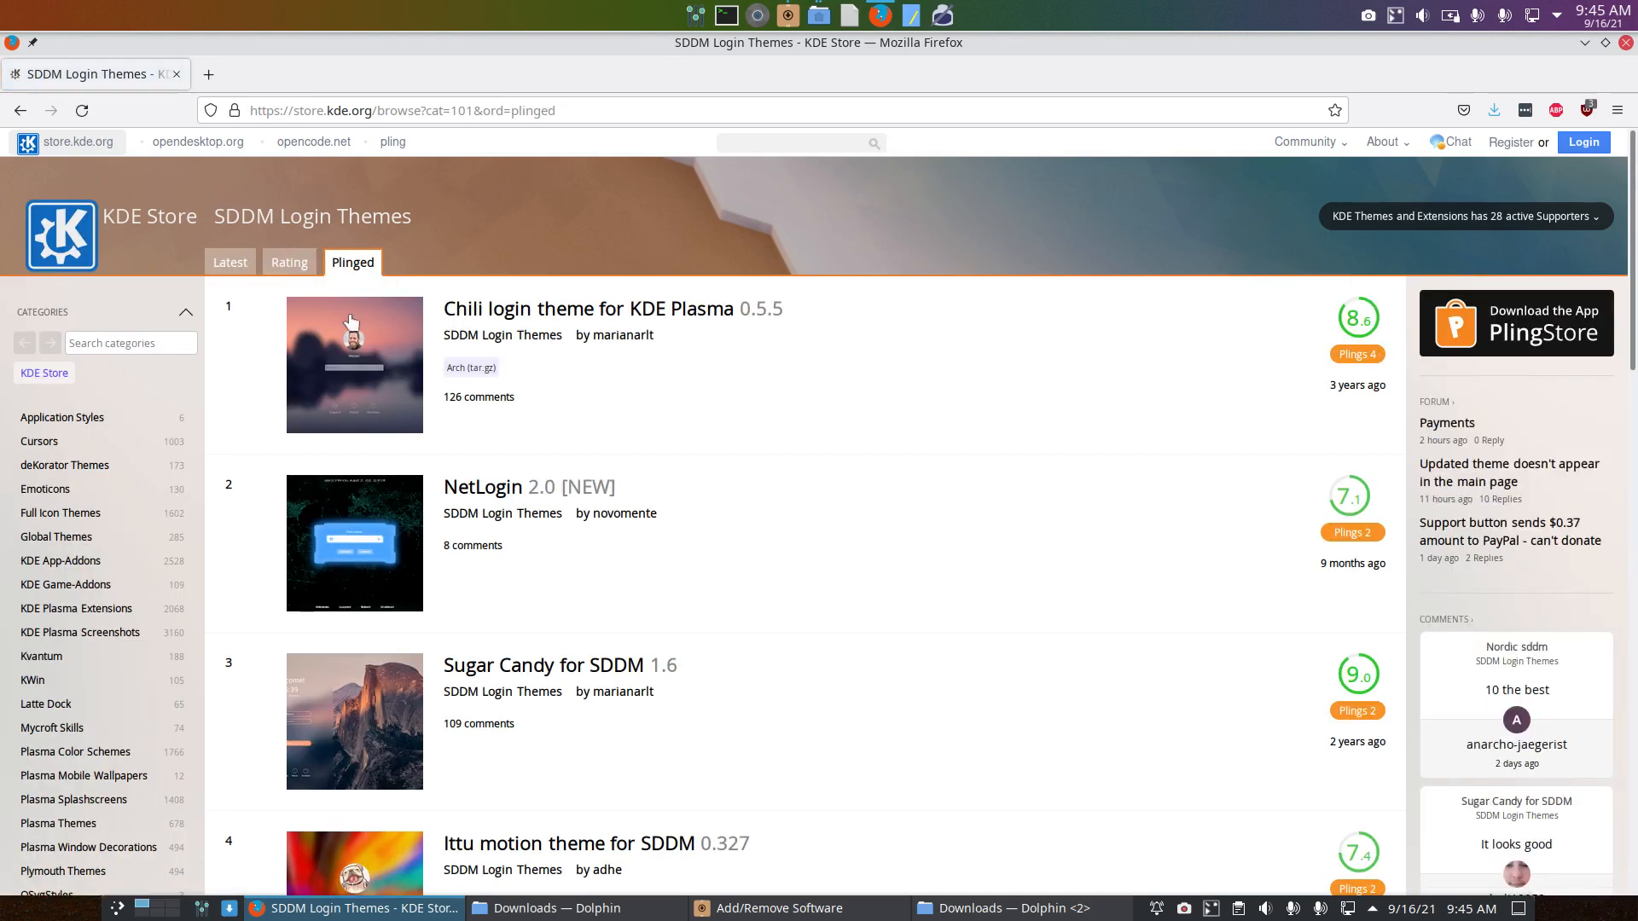
left_click(289, 263)
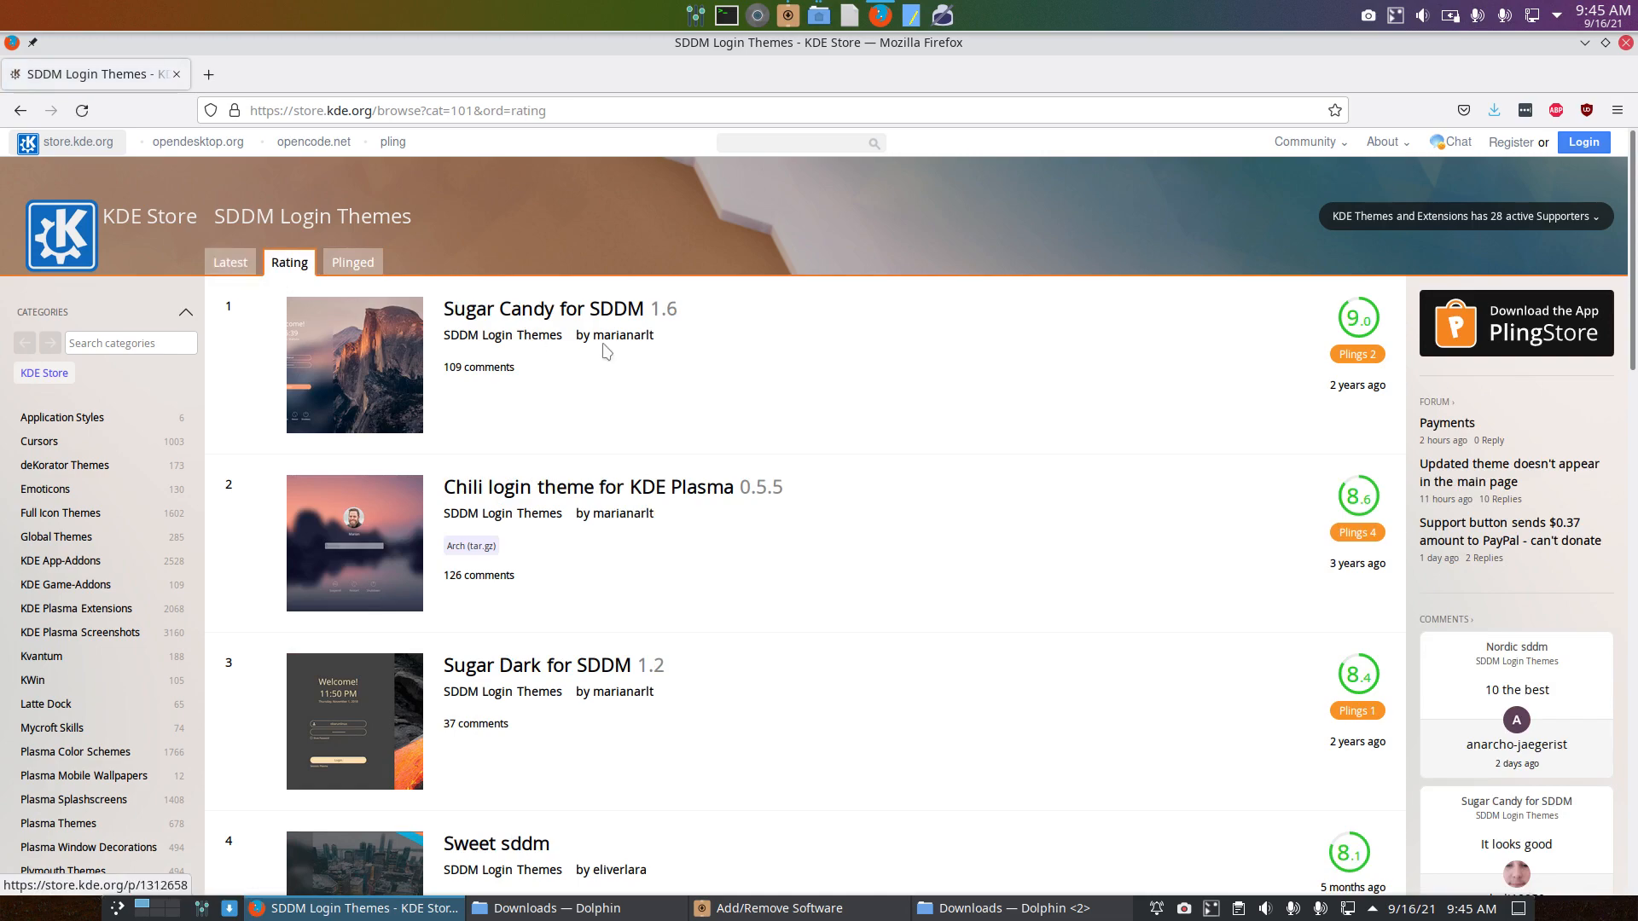
Step: Look through the first page of SDDM login themes sorted by rating
scroll(603, 350, "down", 15)
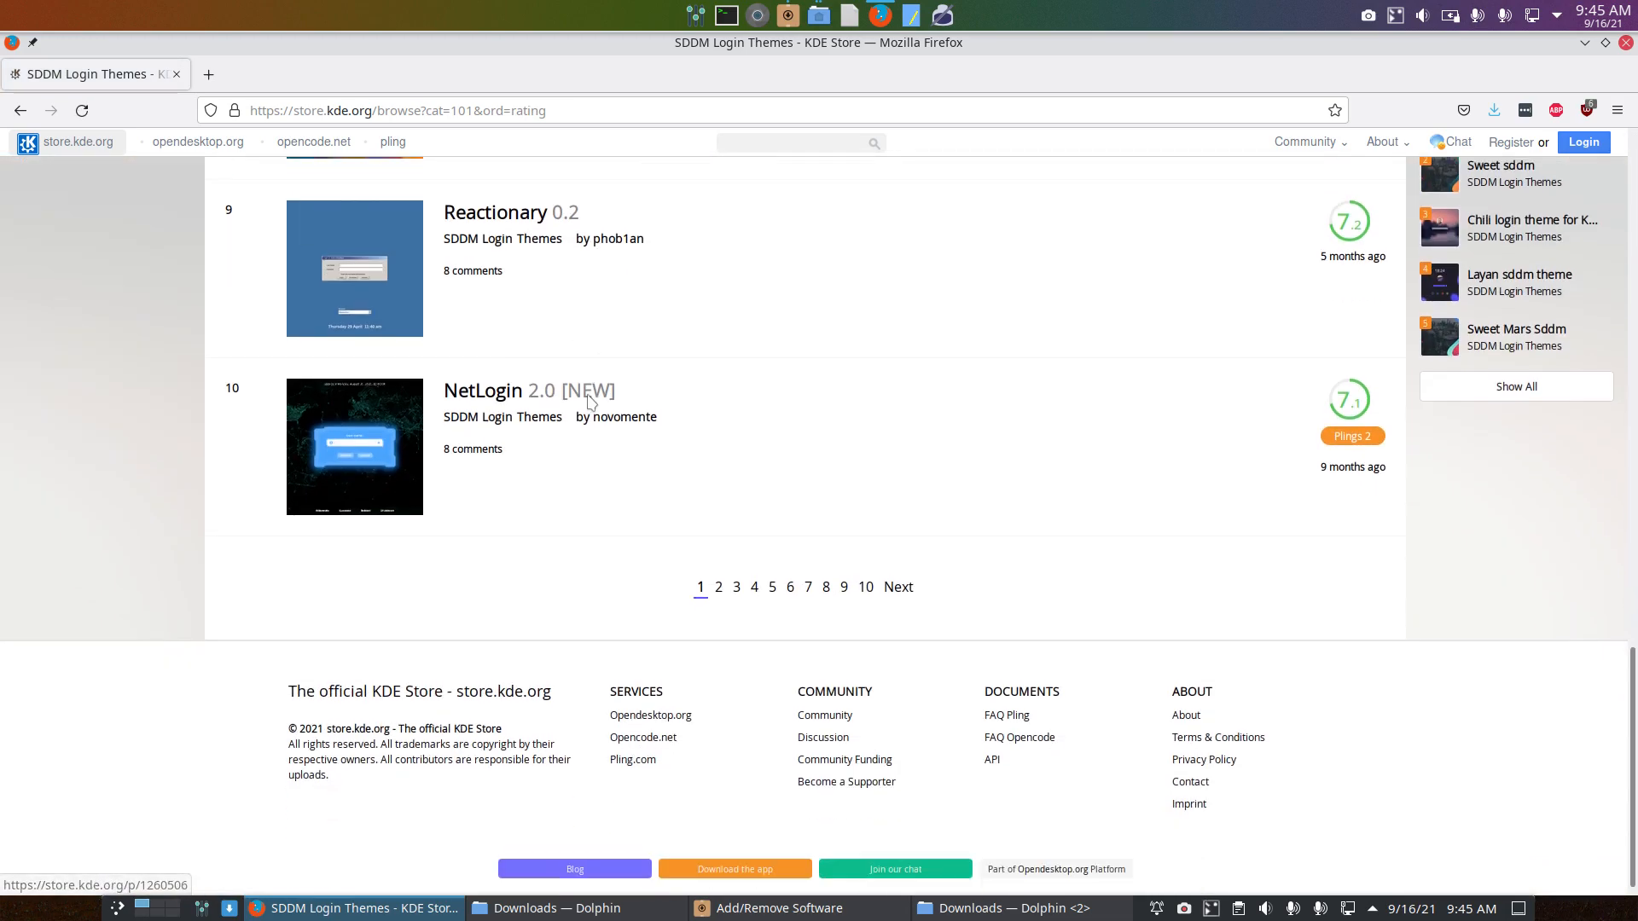
scroll(590, 401, "down", 1)
scroll(588, 394, "up", 16)
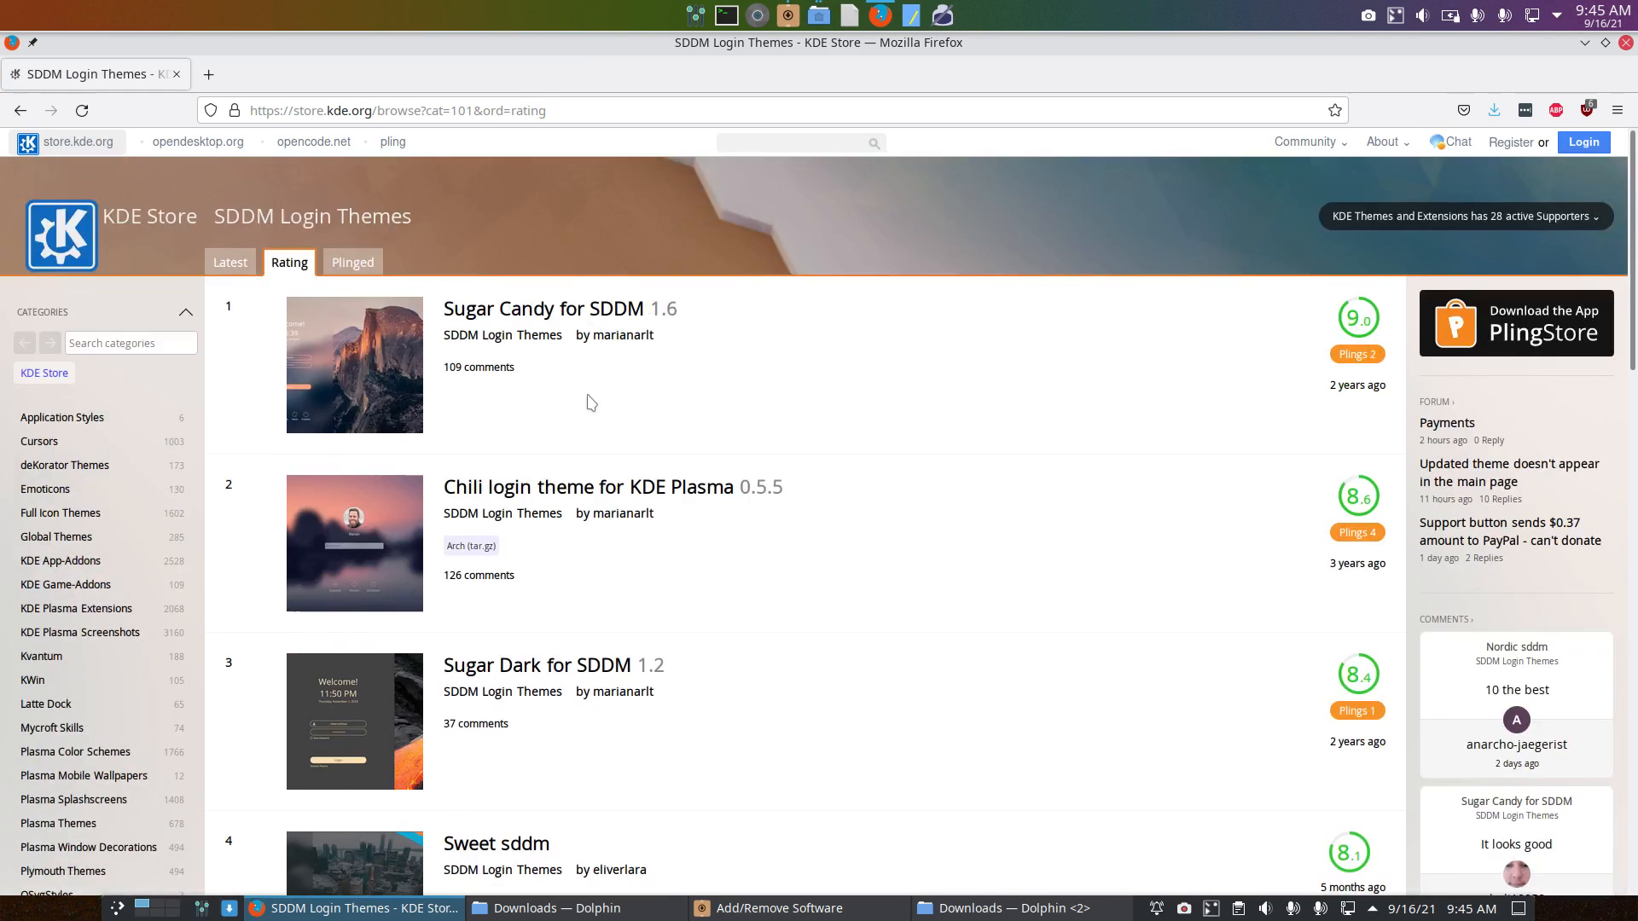
Step: Sort the SDDM login themes by latest and look through the first page of results
left_click(229, 263)
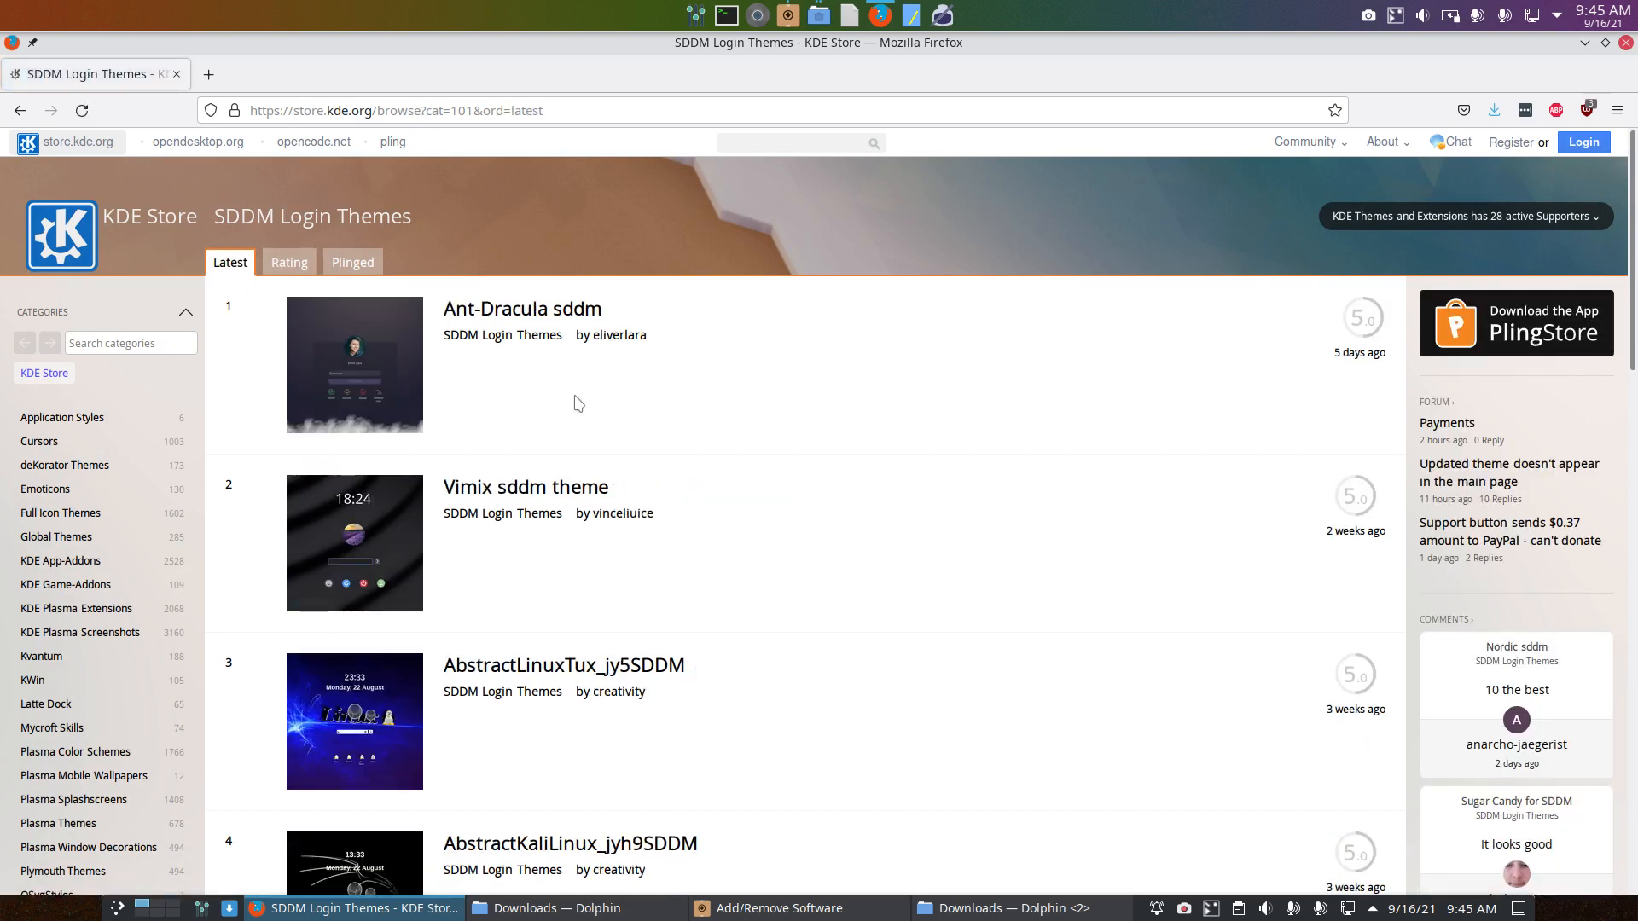
scroll(676, 436, "down", 5)
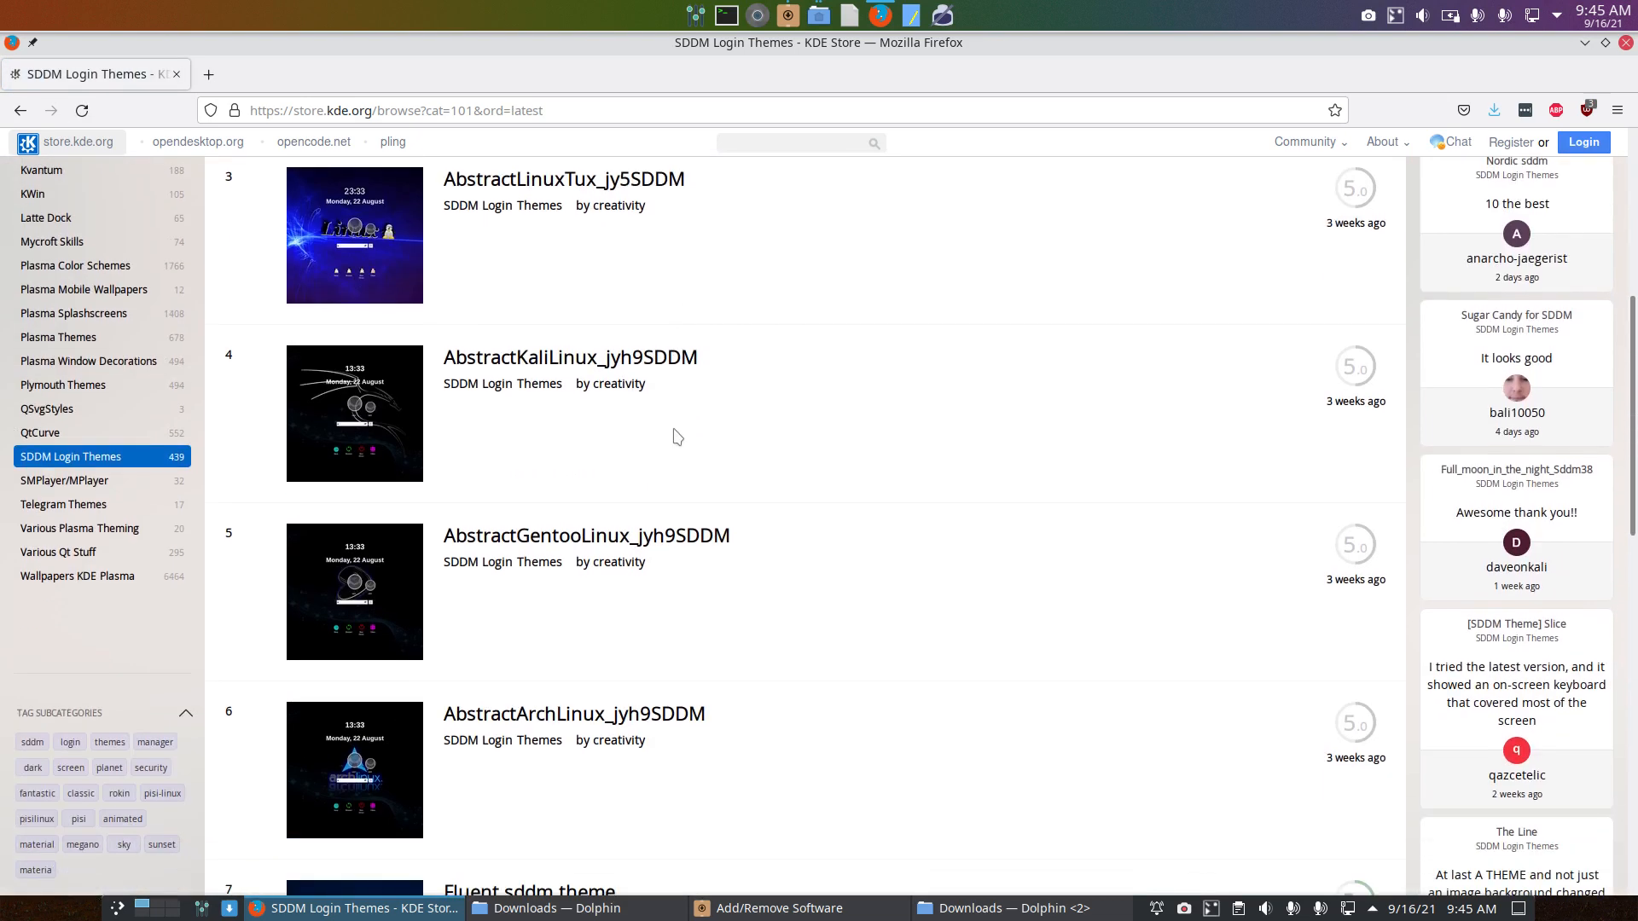
scroll(676, 436, "down", 6)
scroll(677, 436, "down", 5)
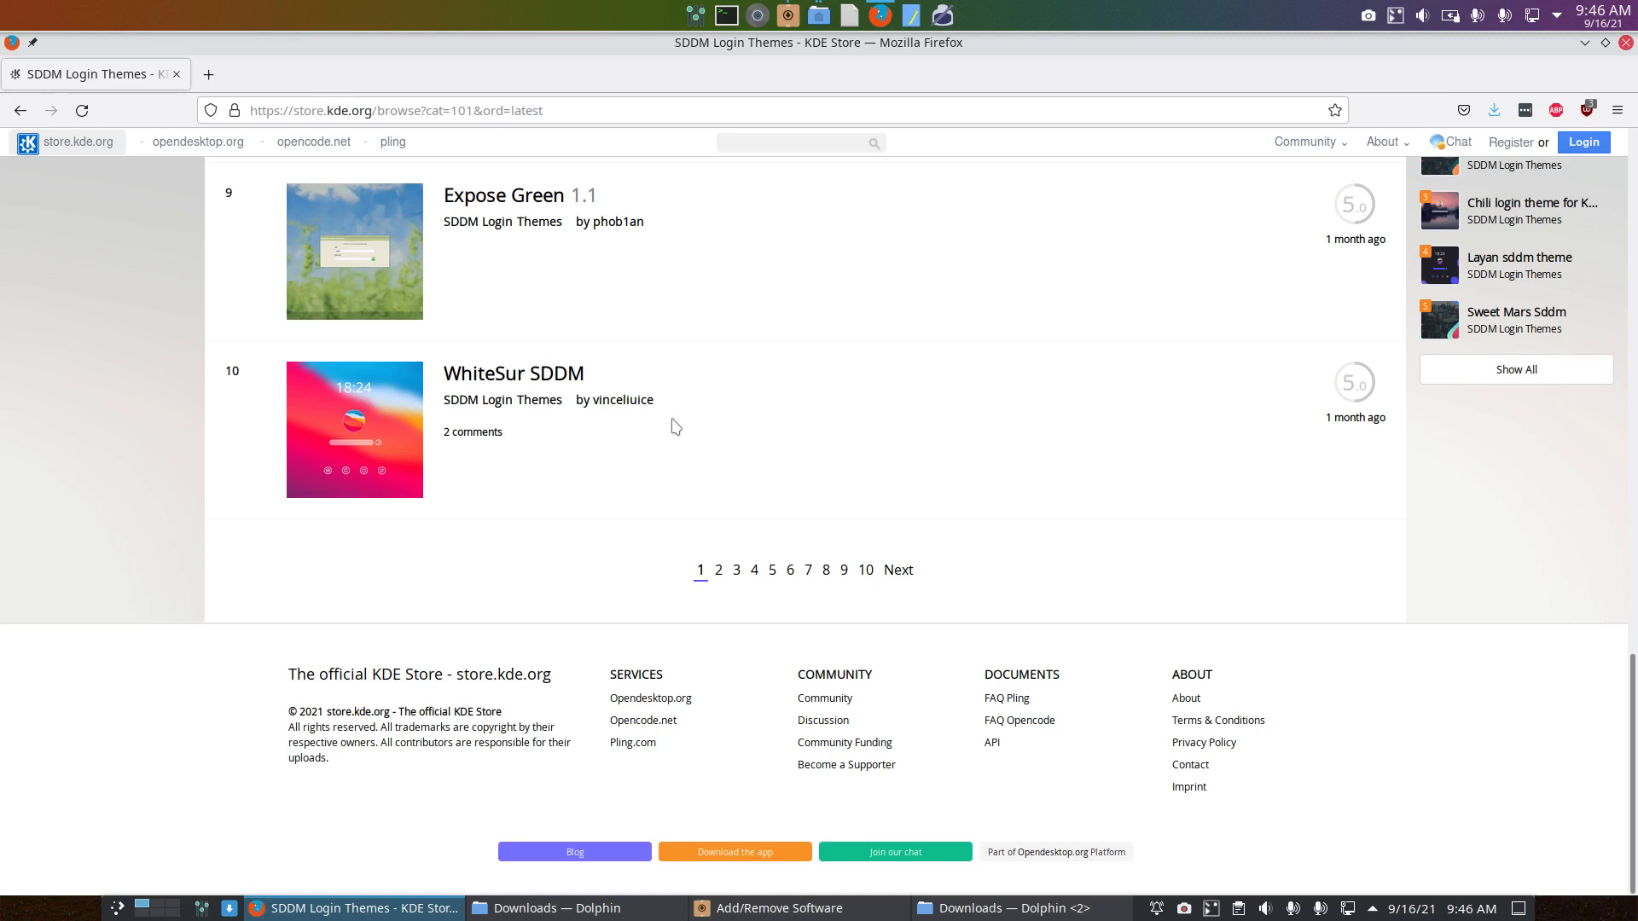
scroll(671, 425, "up", 7)
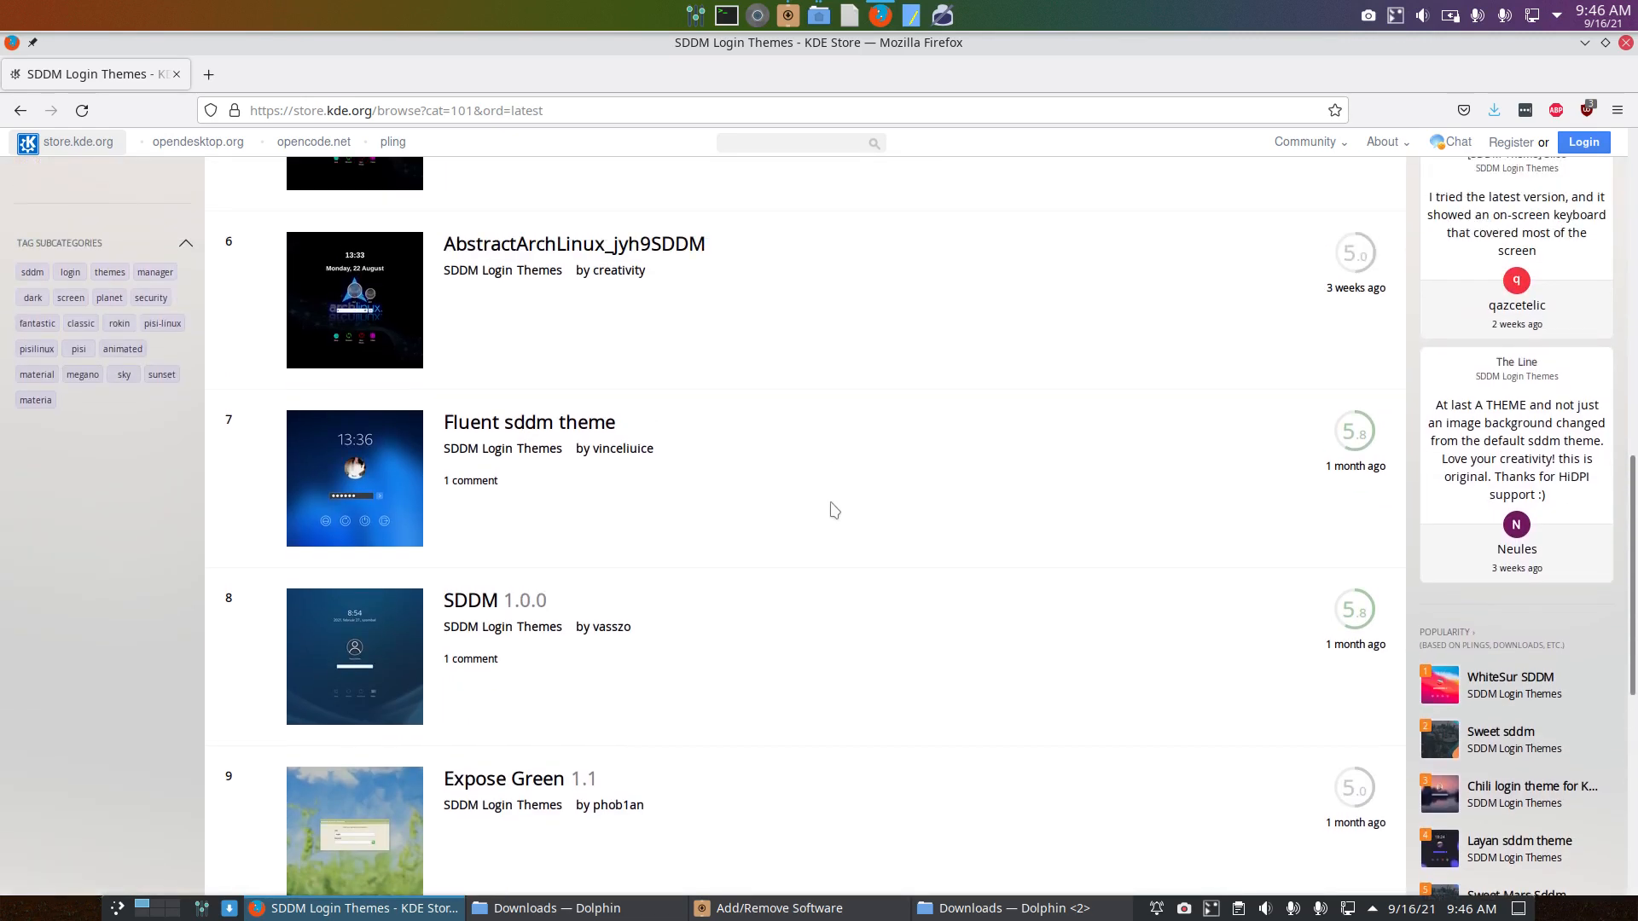
scroll(835, 509, "up", 4)
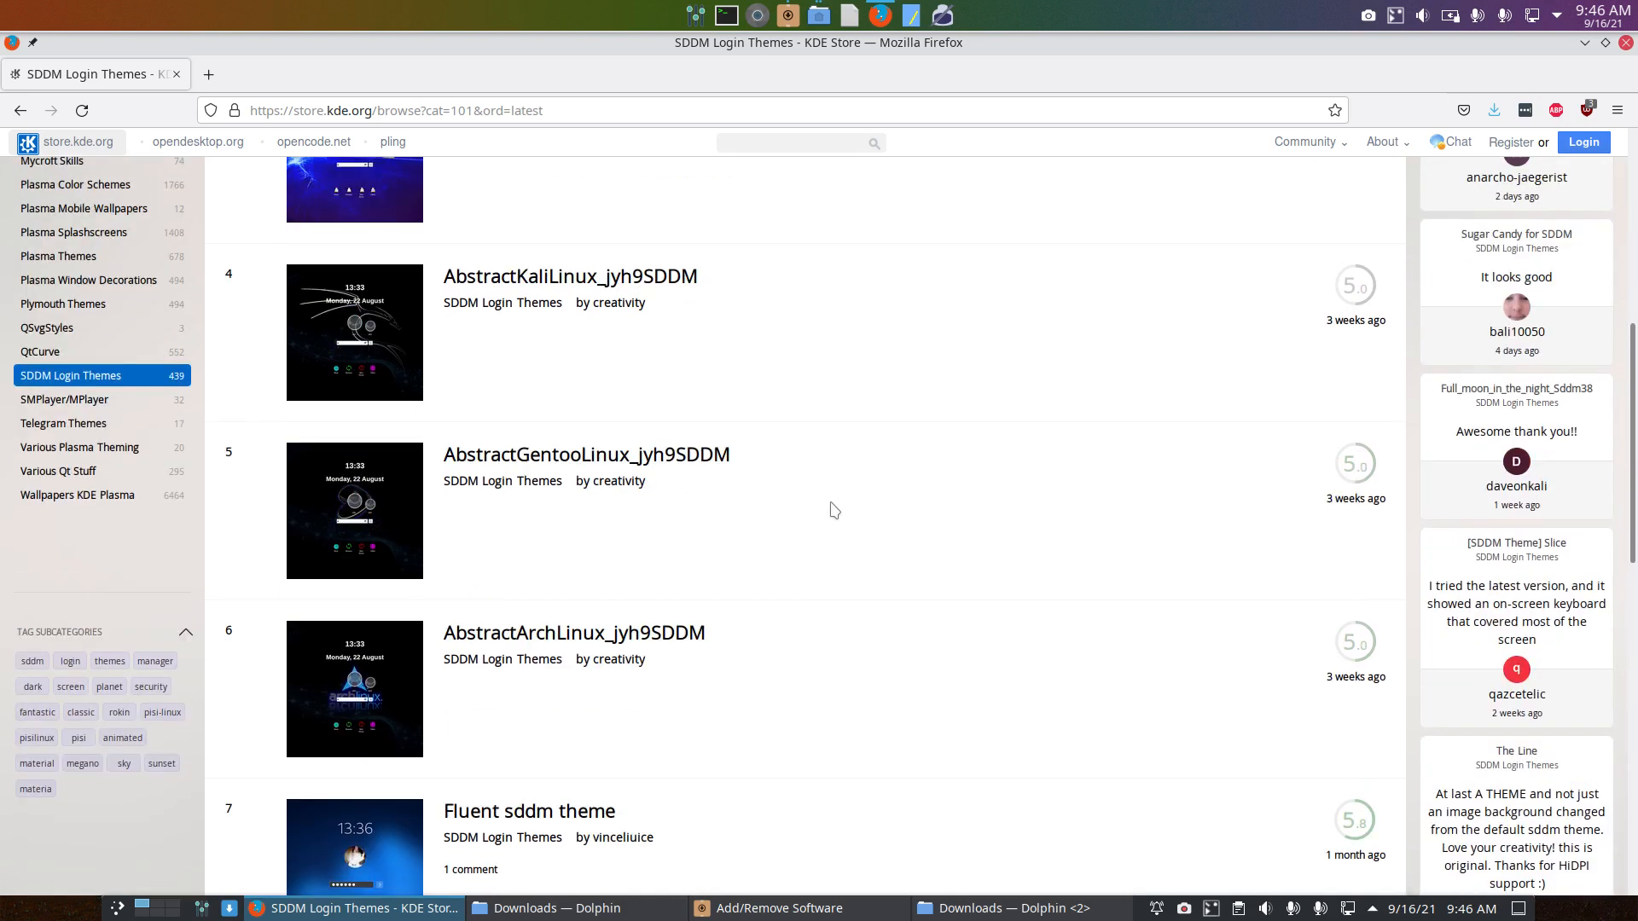